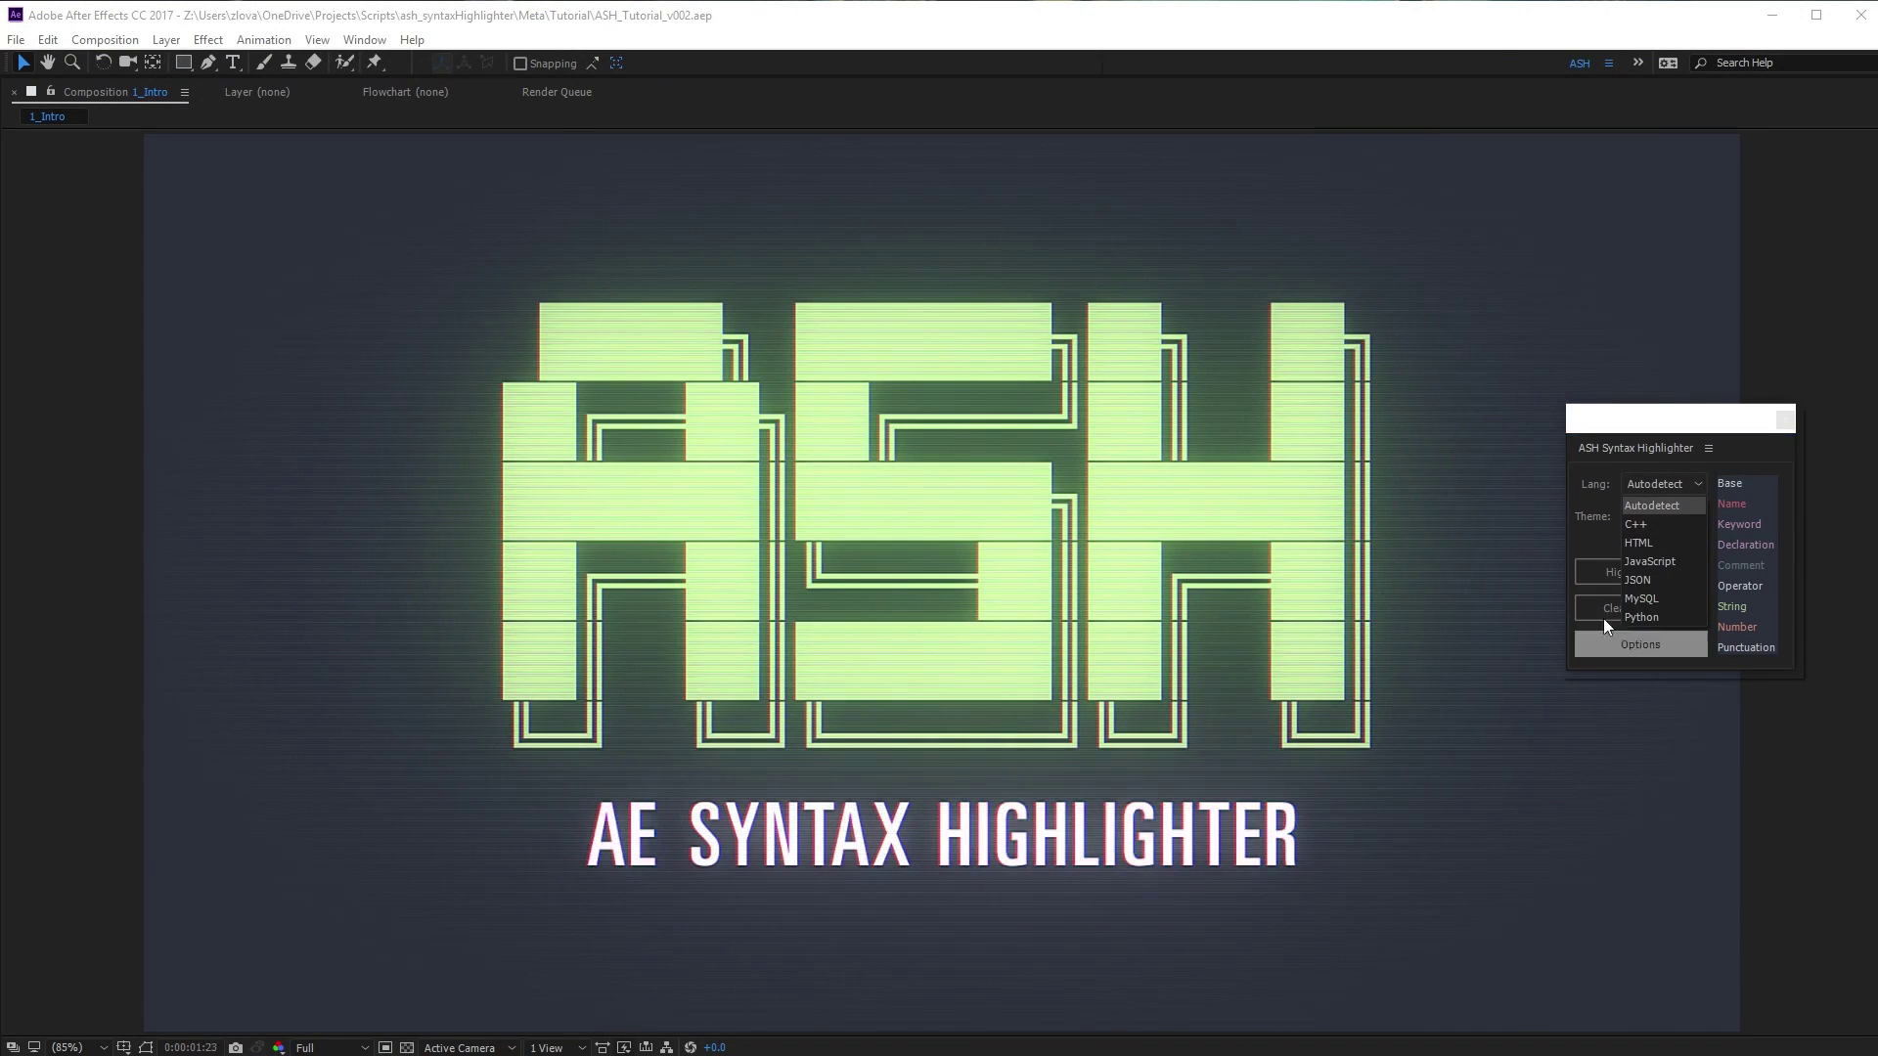
Keep the language on Autodetect and switch the highlighter theme to Monokai
click(1667, 519)
click(1667, 516)
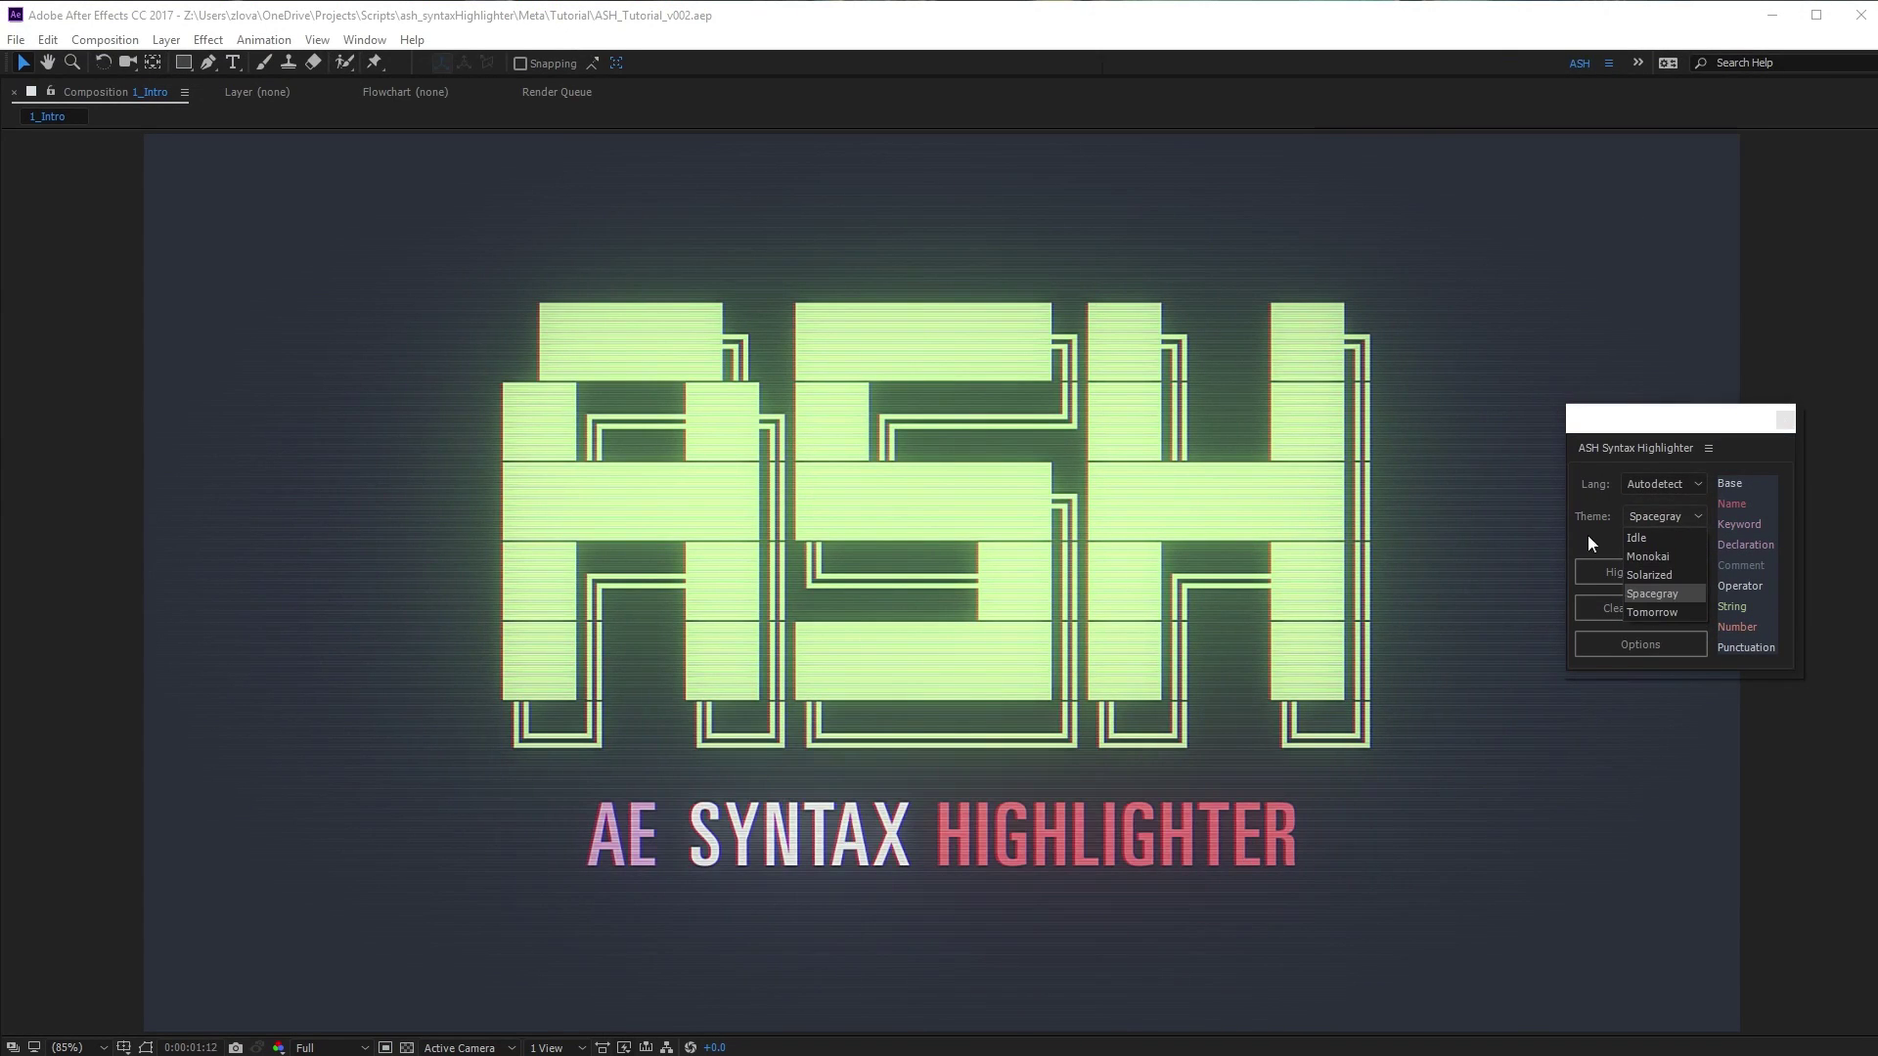
click(1645, 554)
click(1657, 519)
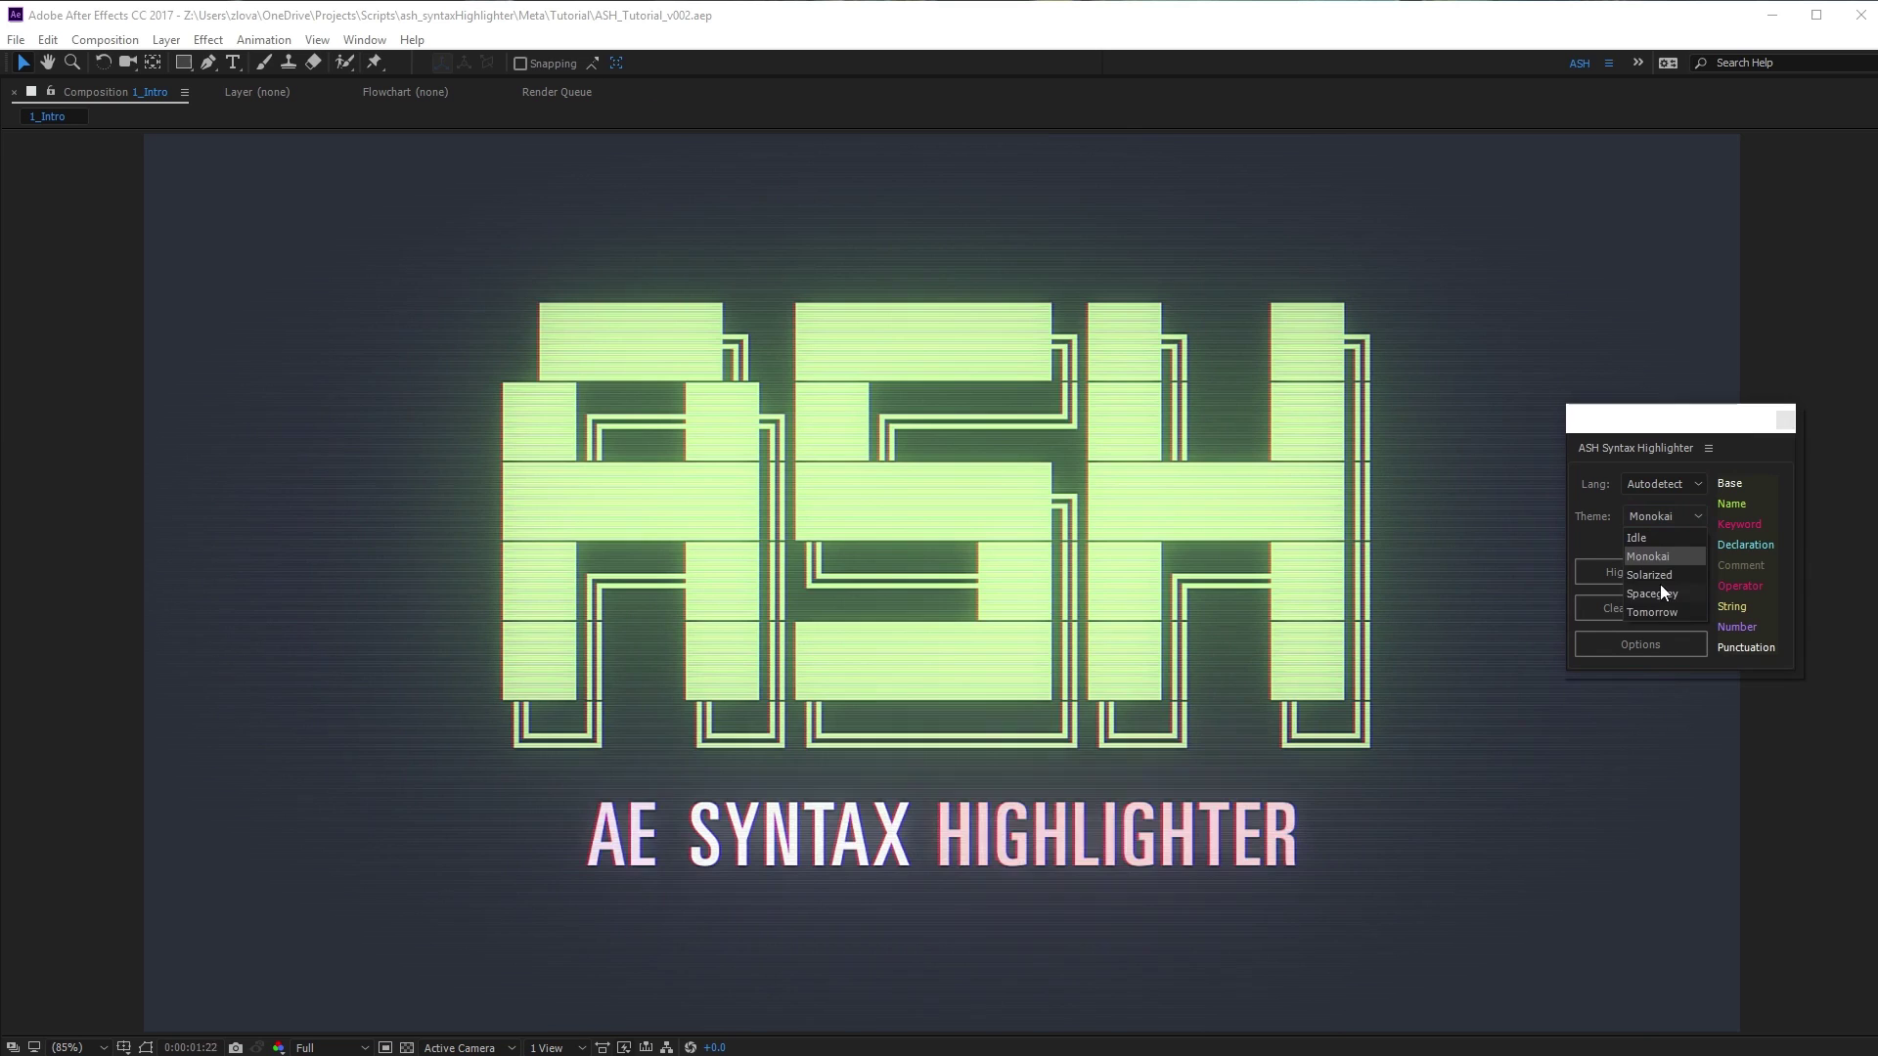
click(1651, 554)
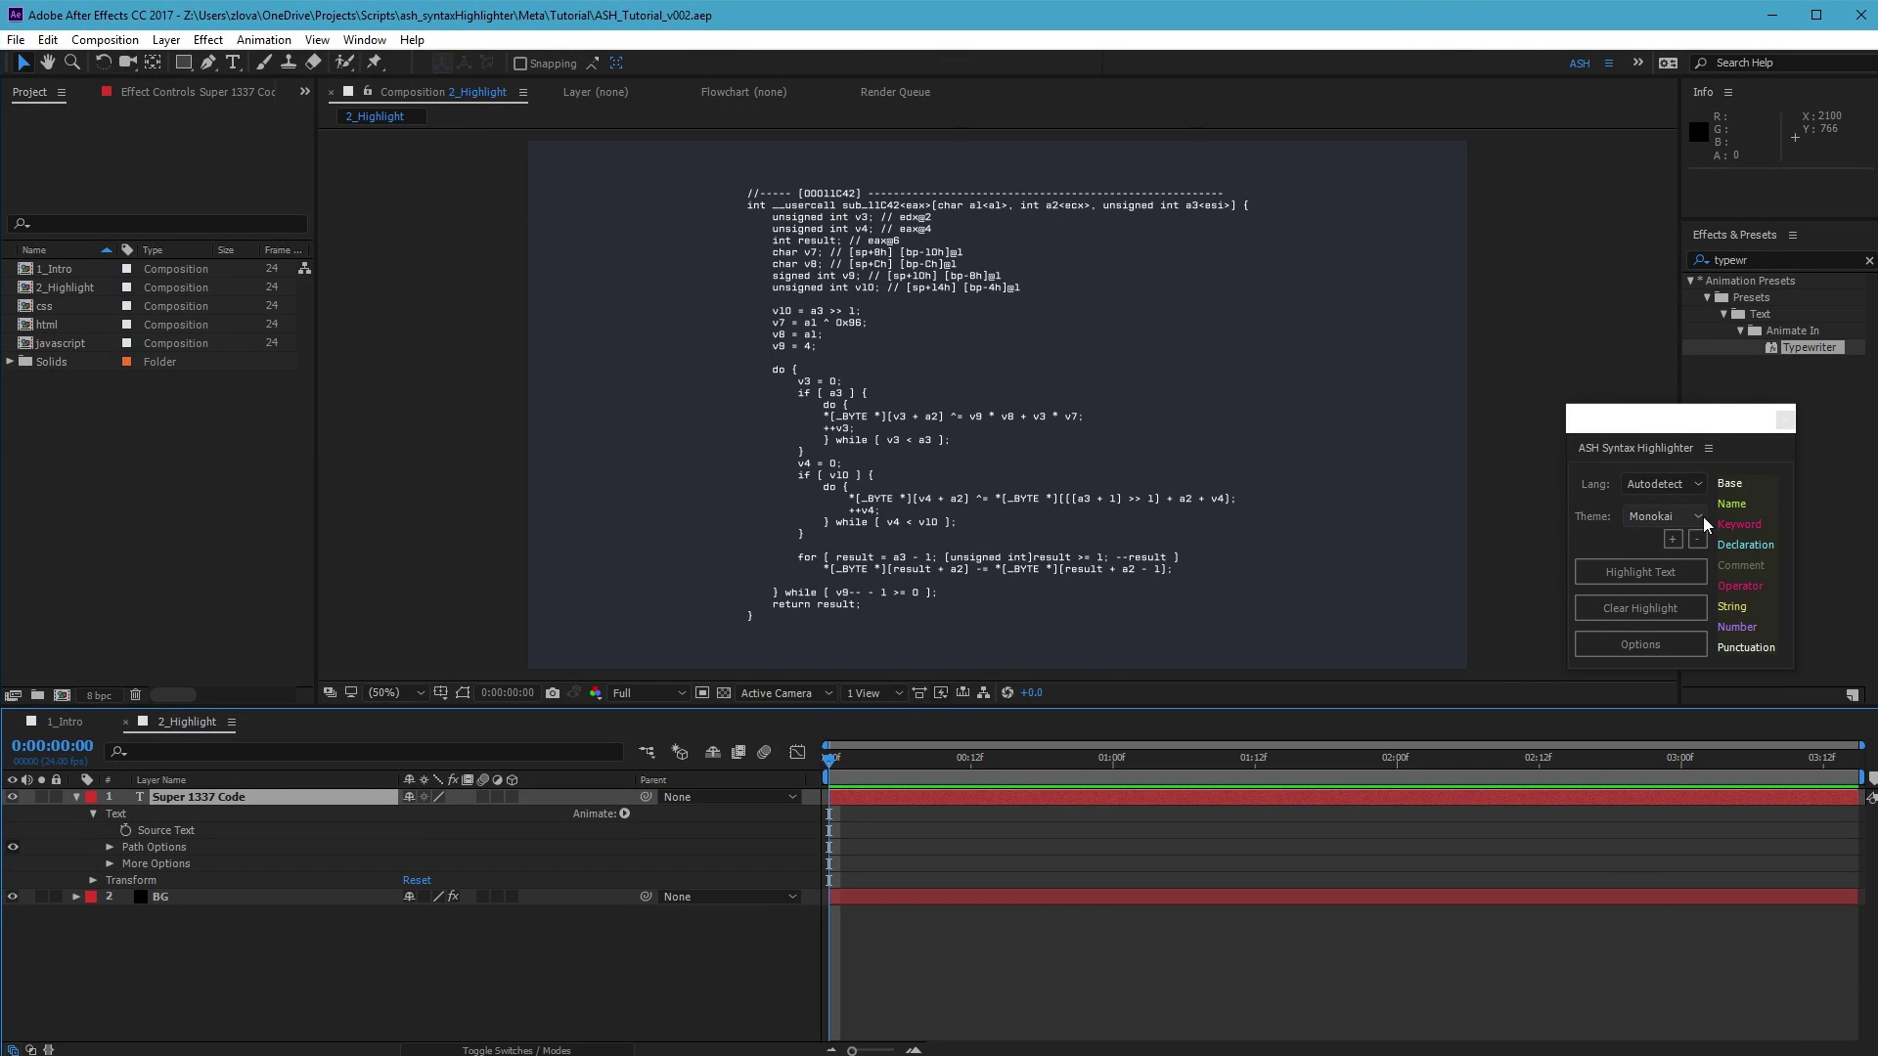
Review the available code languages and leave the language on Autodetect
click(1698, 484)
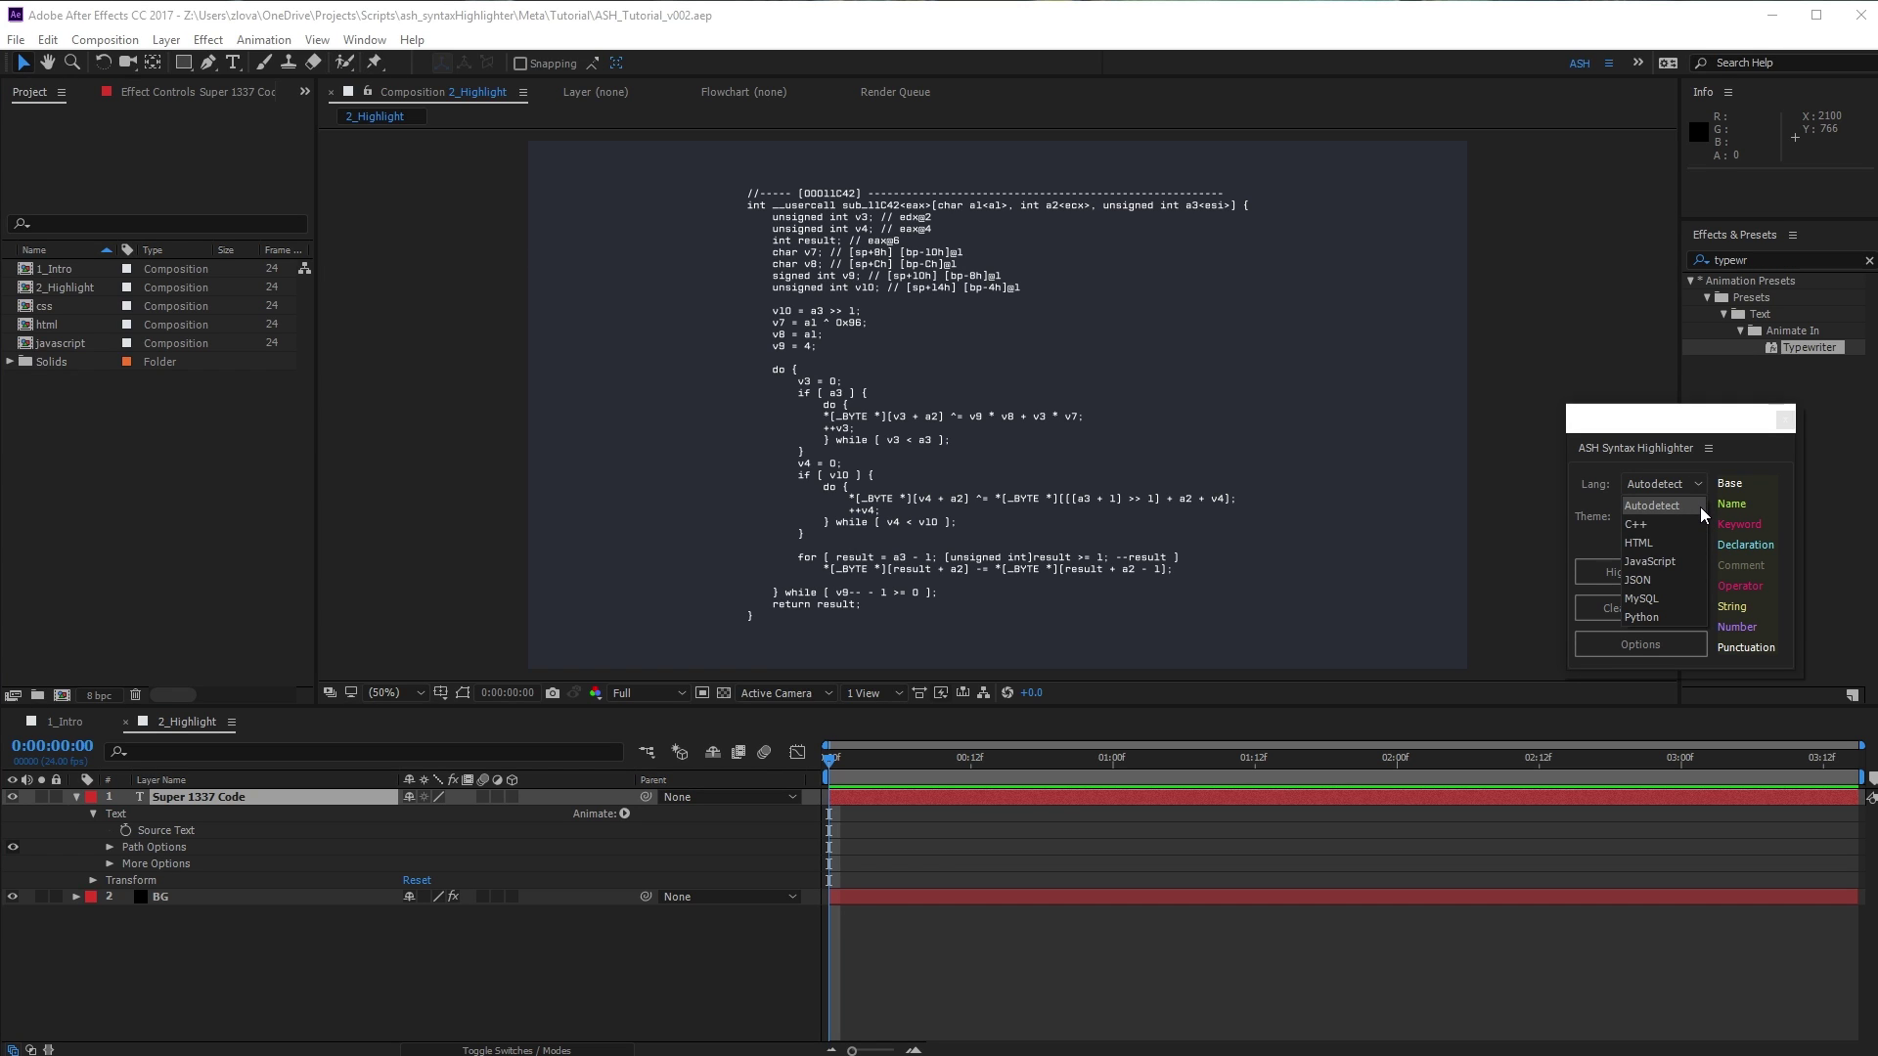
click(1702, 508)
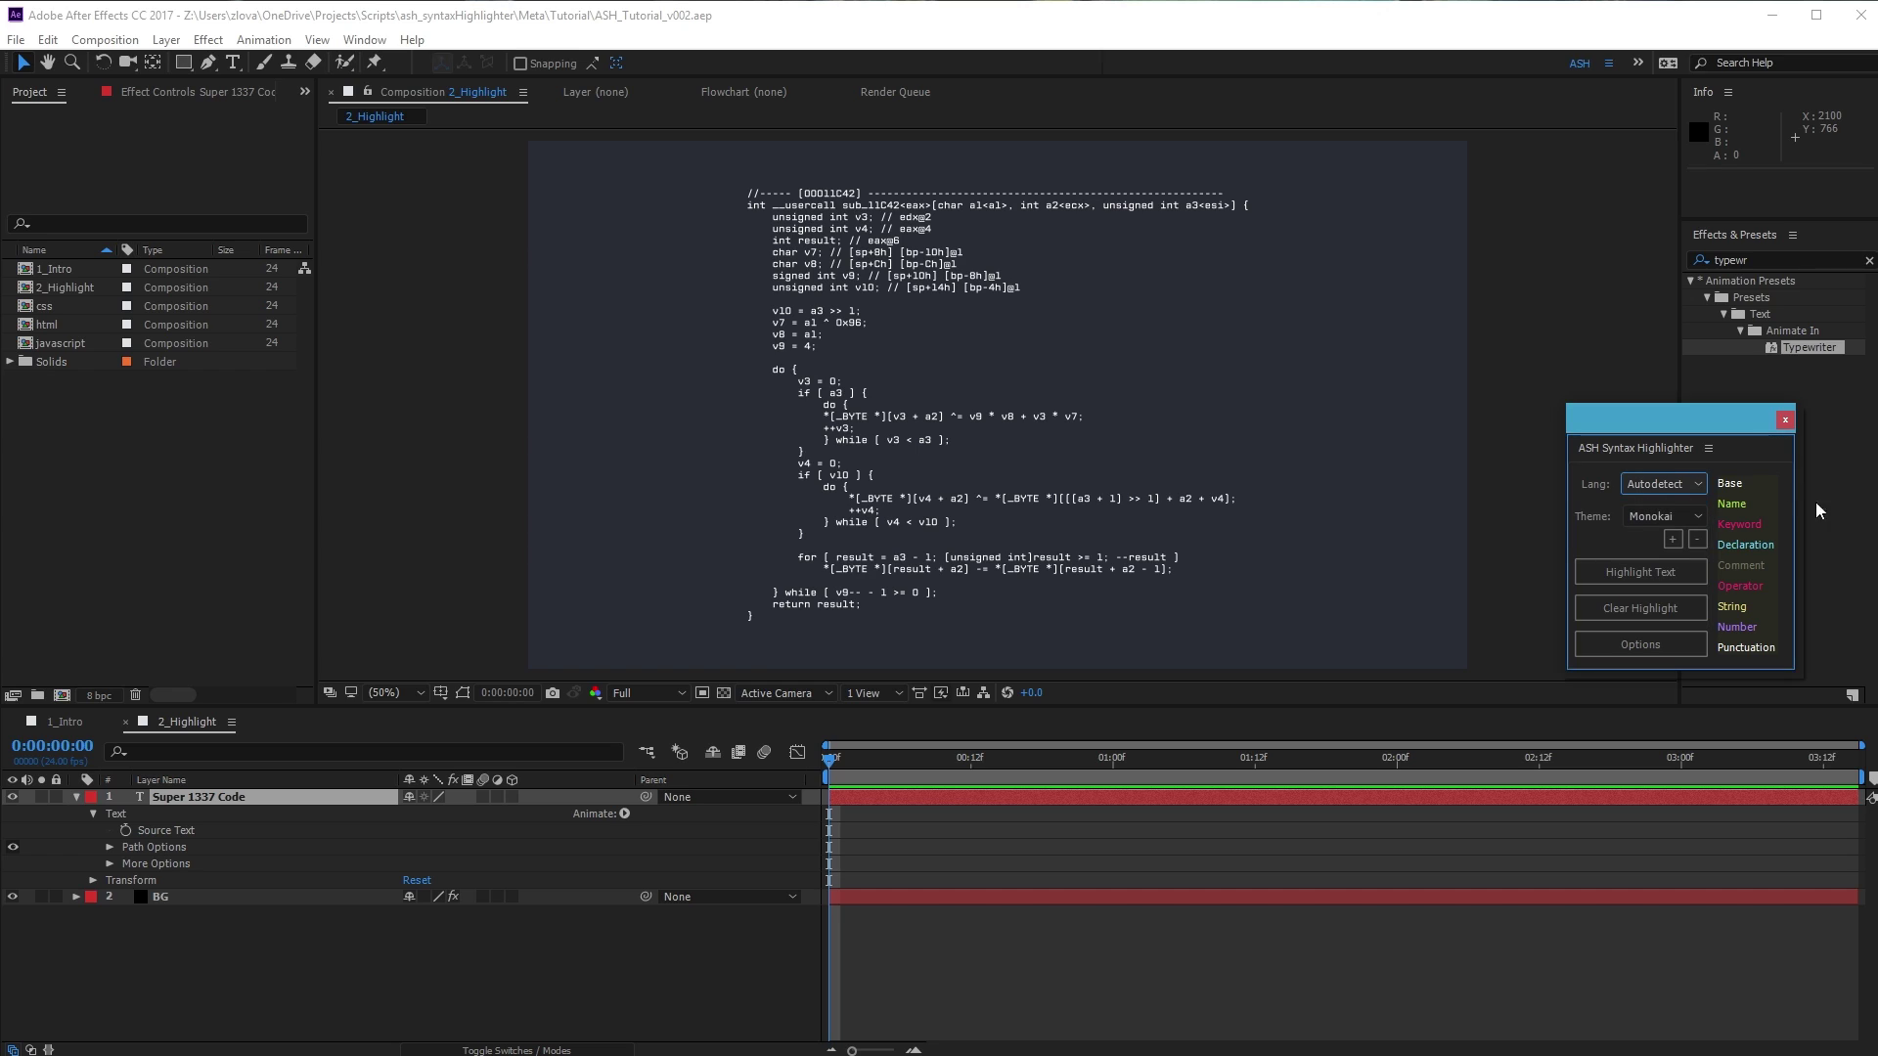
Highlight the code text in Monokai colours, trying then cancelling a yellowish Base colour
click(1699, 580)
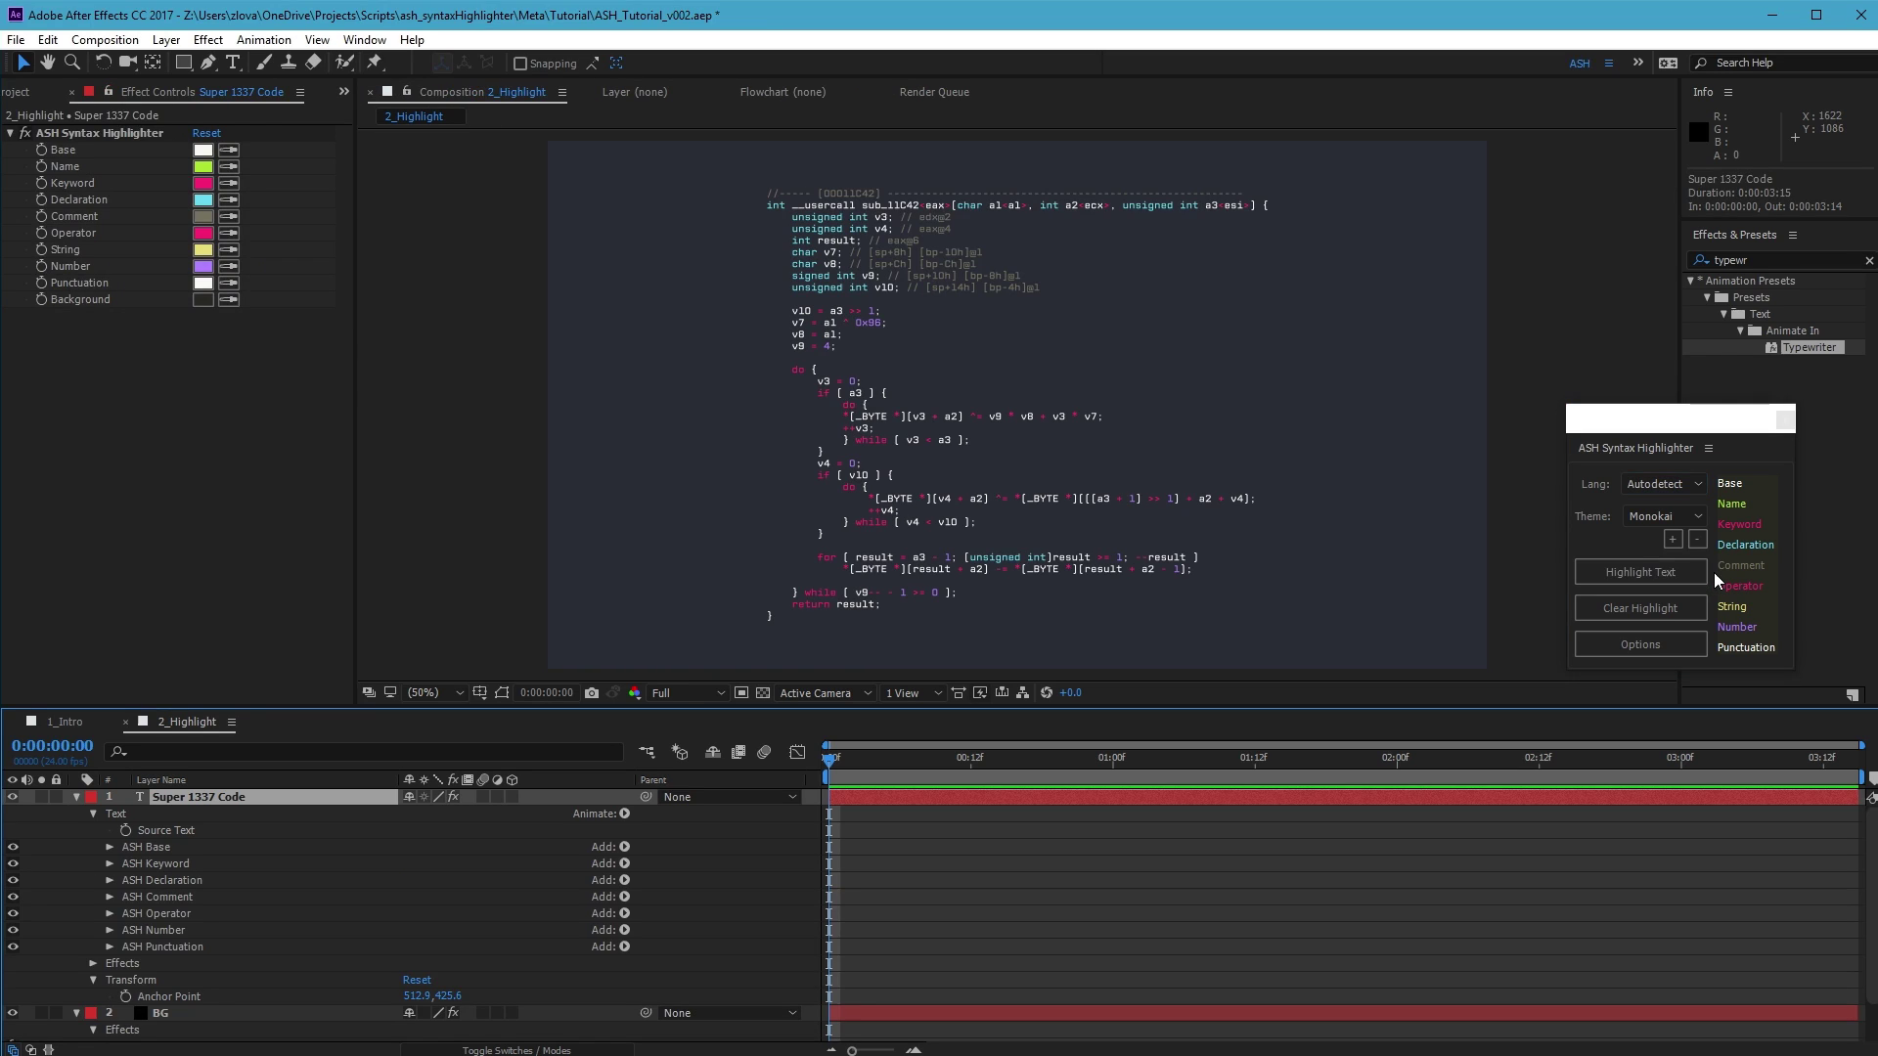
click(202, 150)
click(1429, 566)
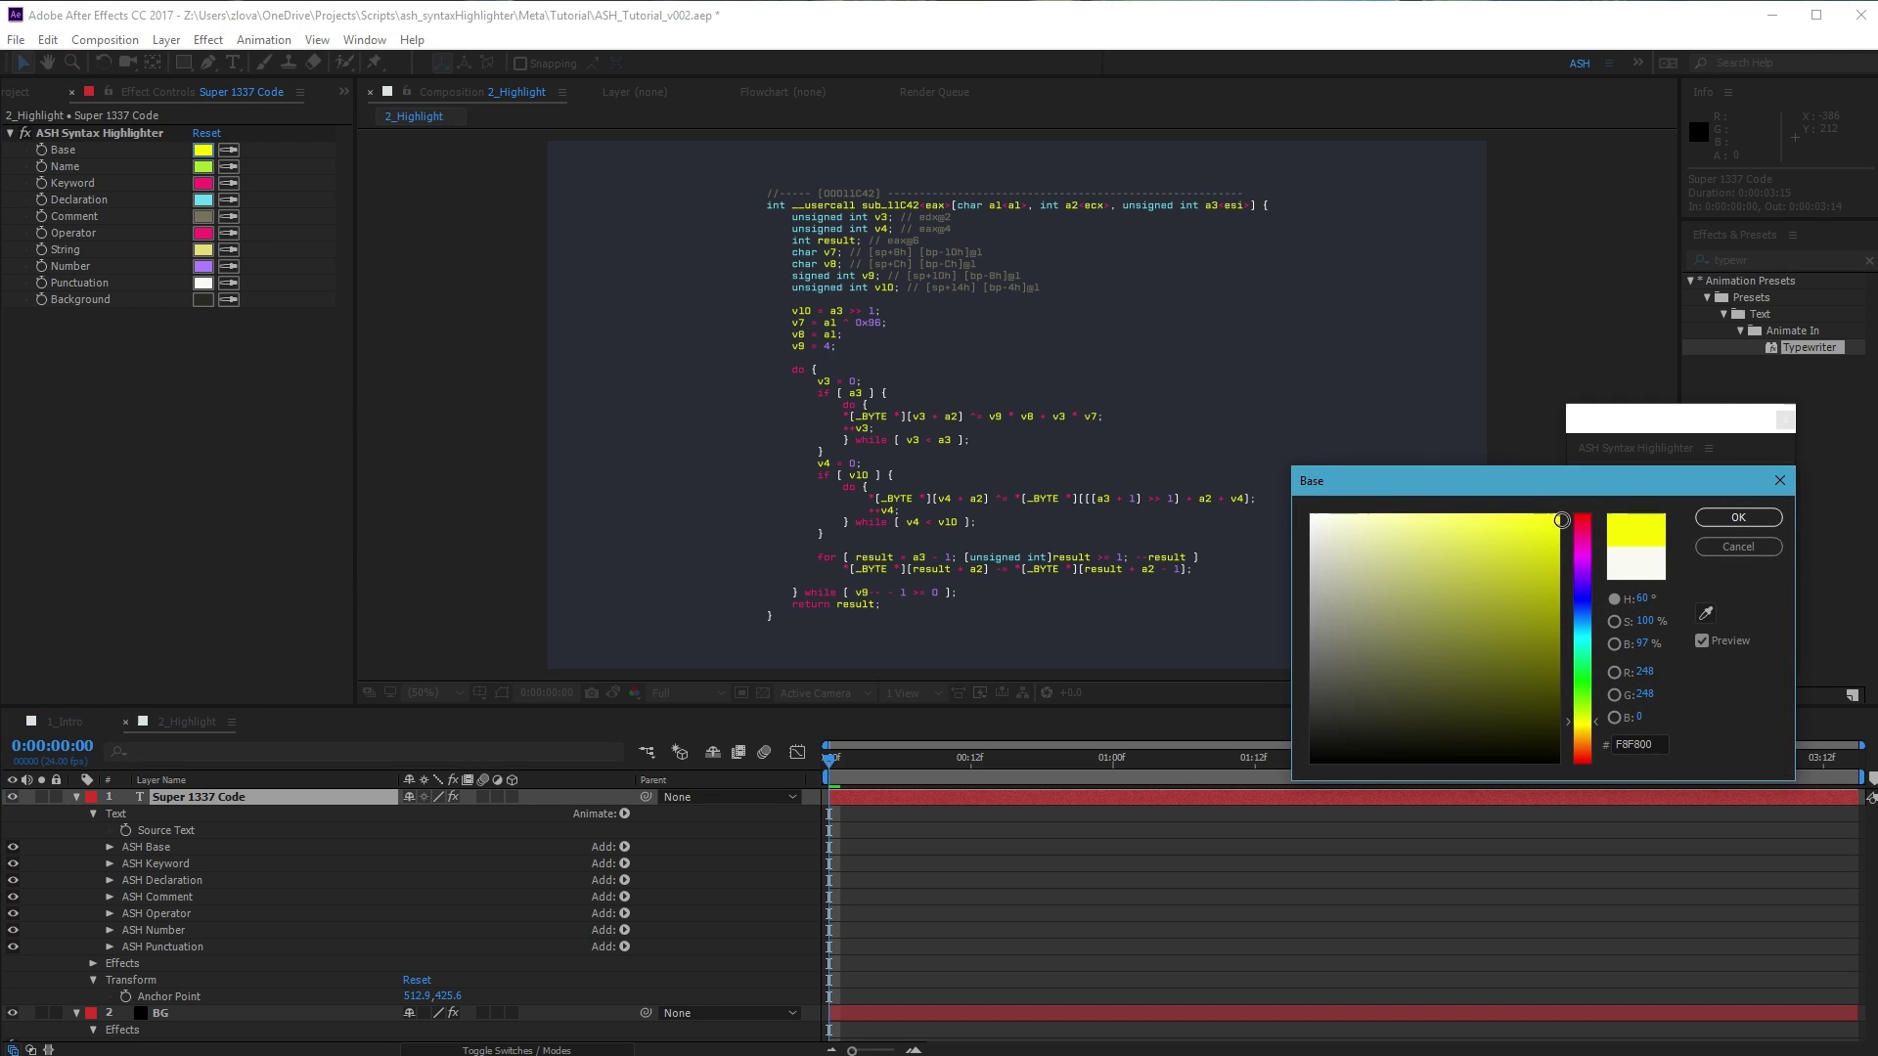
click(1738, 547)
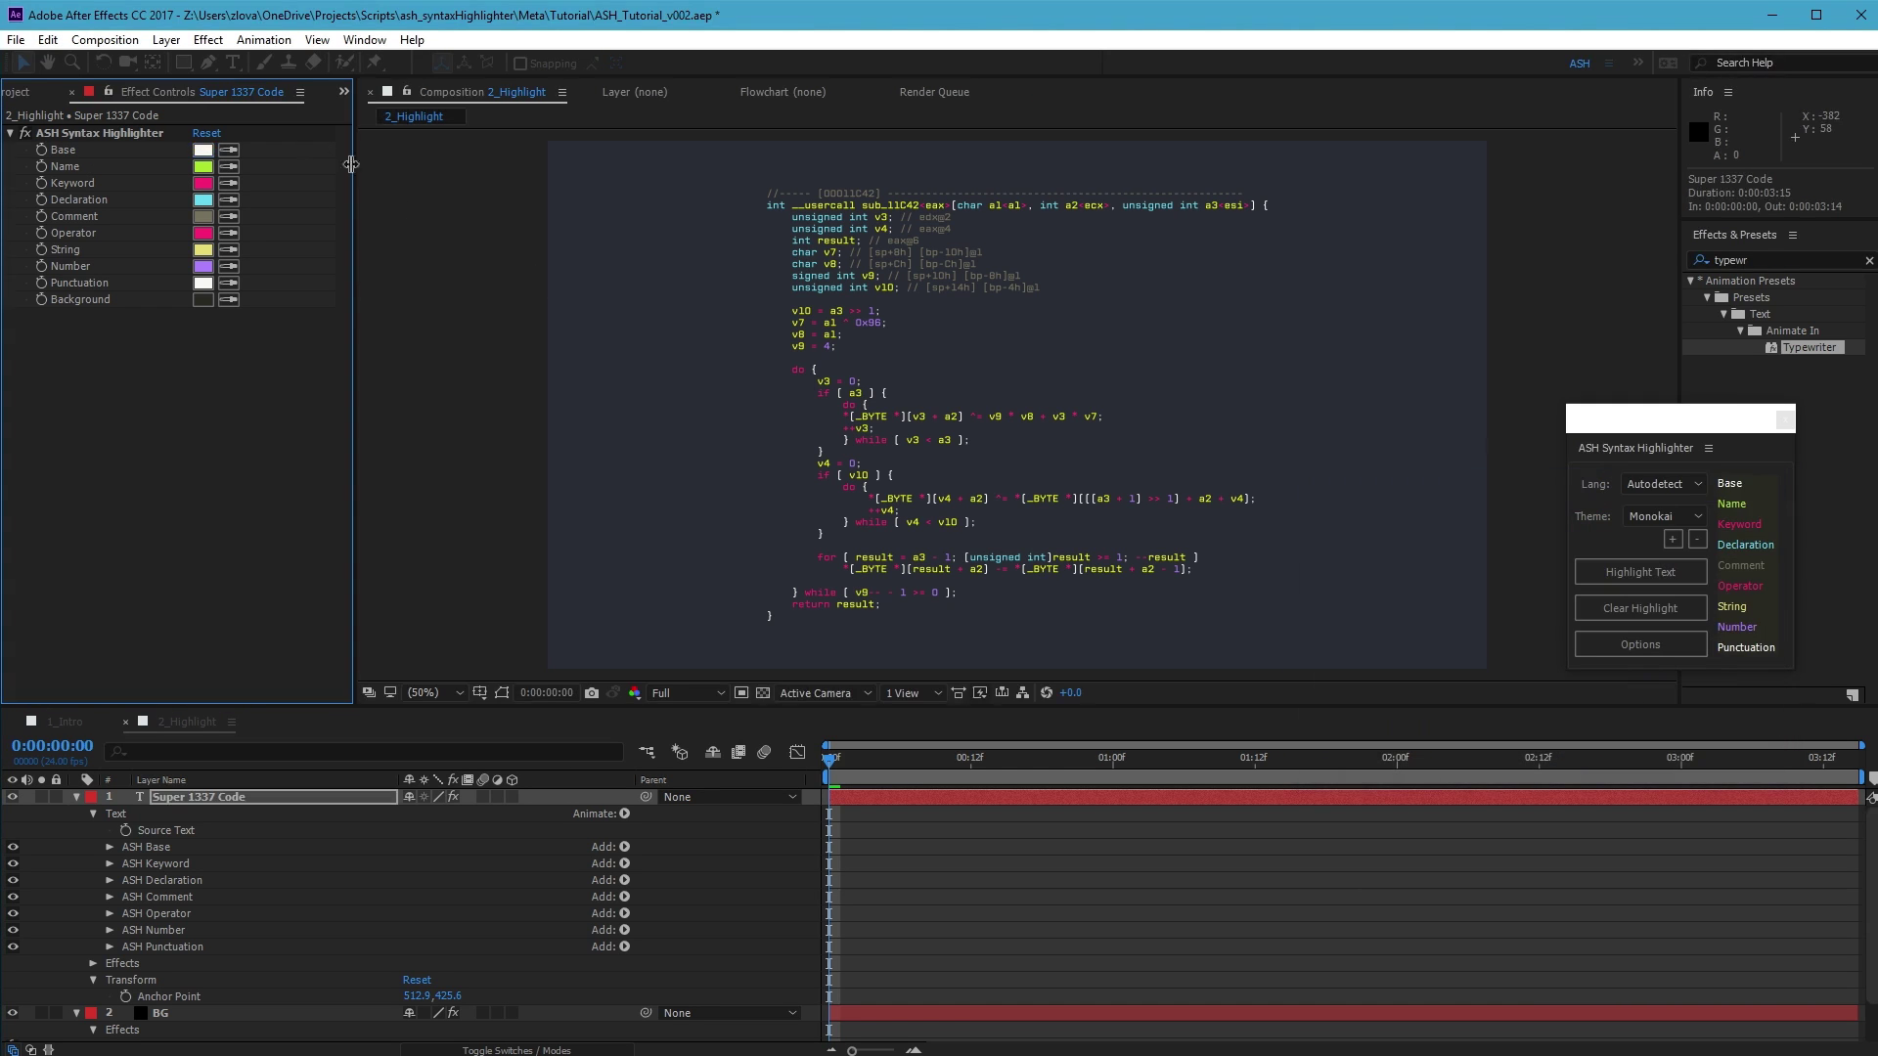
Change the Declaration colour to 6CD5E9
click(203, 200)
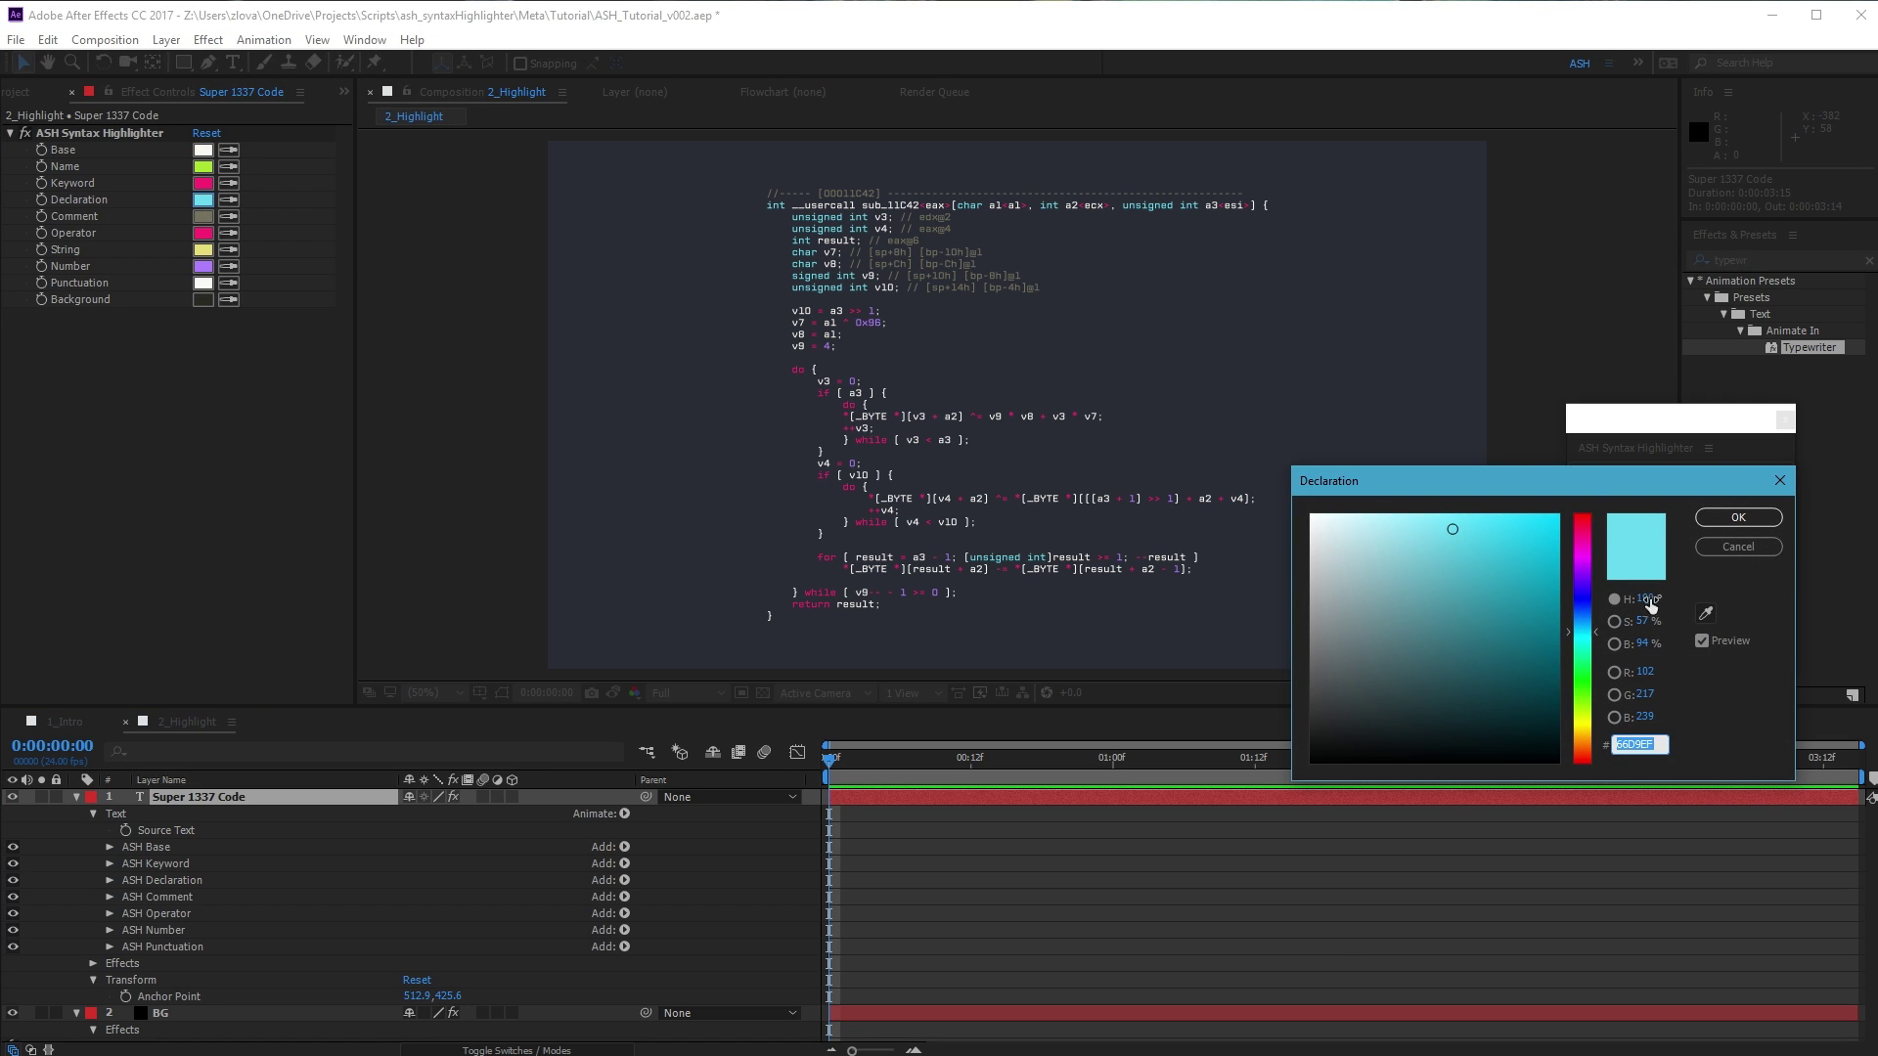
mouse_move(1464, 619)
mouse_down()
mouse_move(1518, 671)
mouse_move(1536, 541)
mouse_move(1446, 532)
mouse_up()
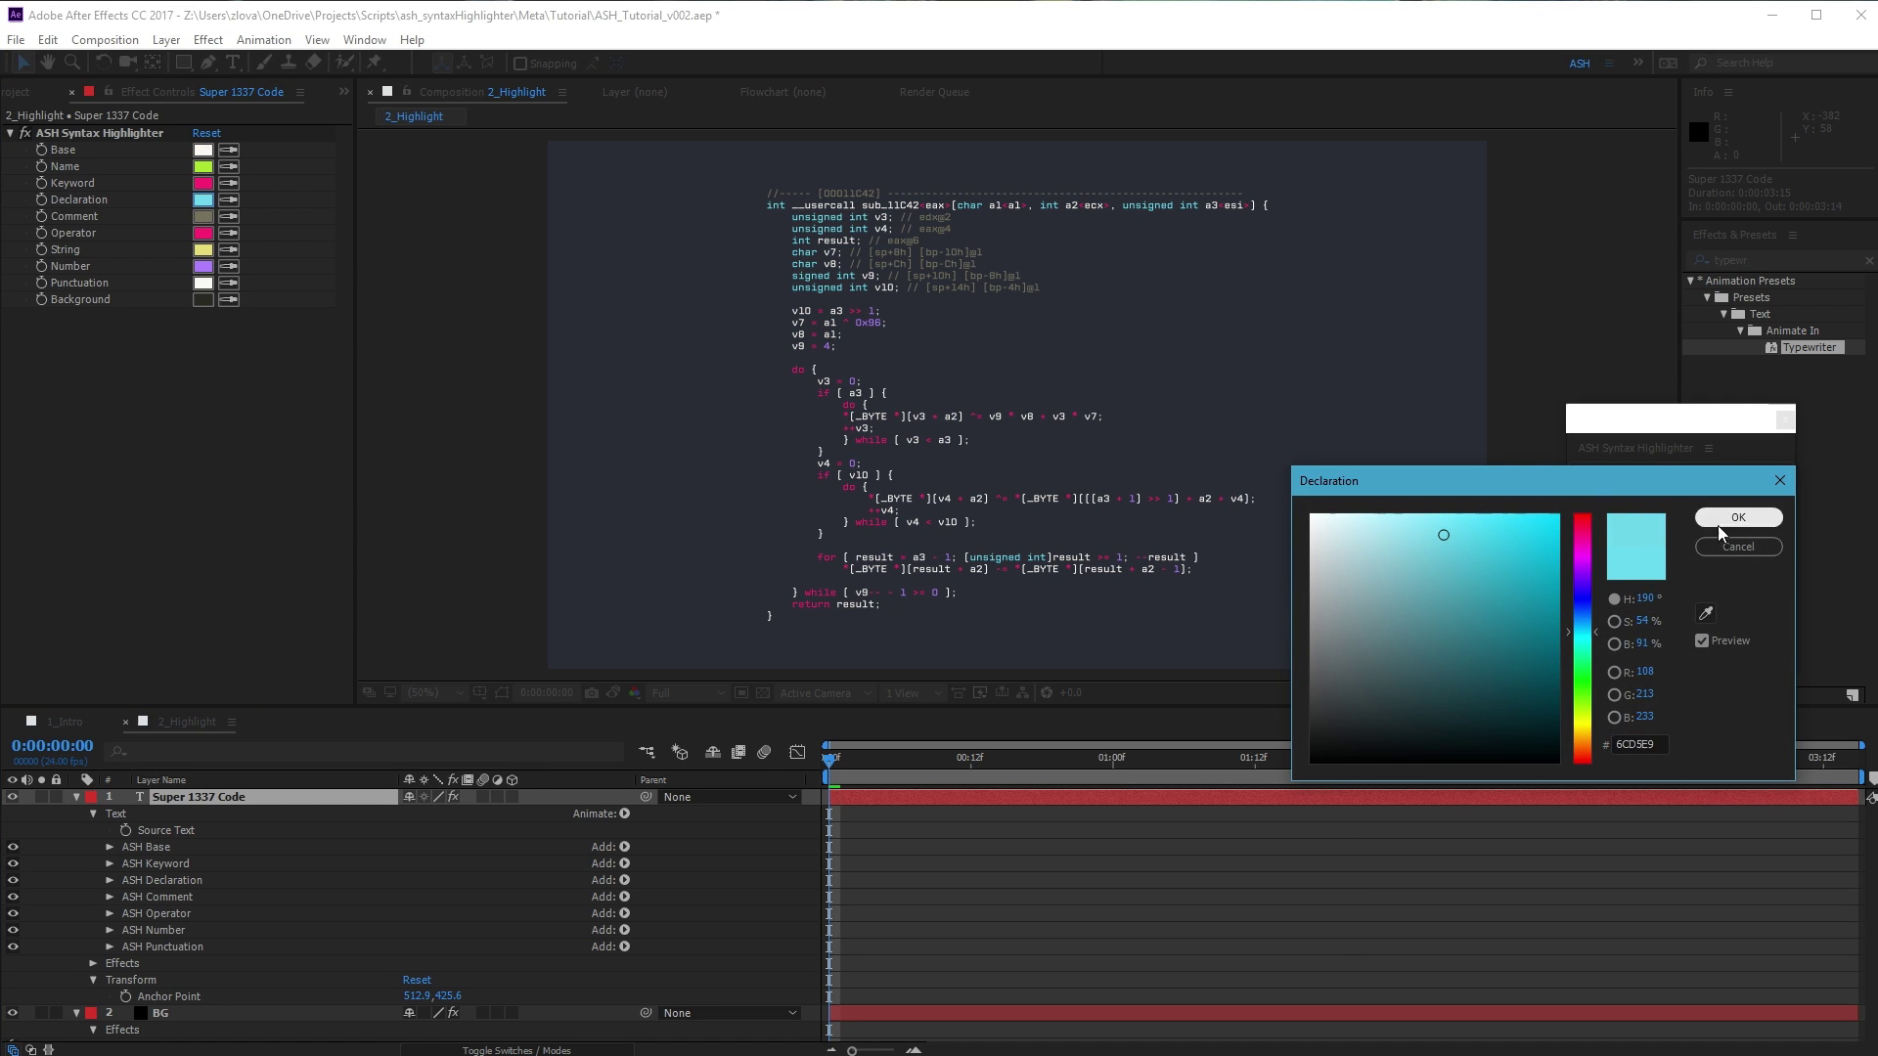
click(1749, 554)
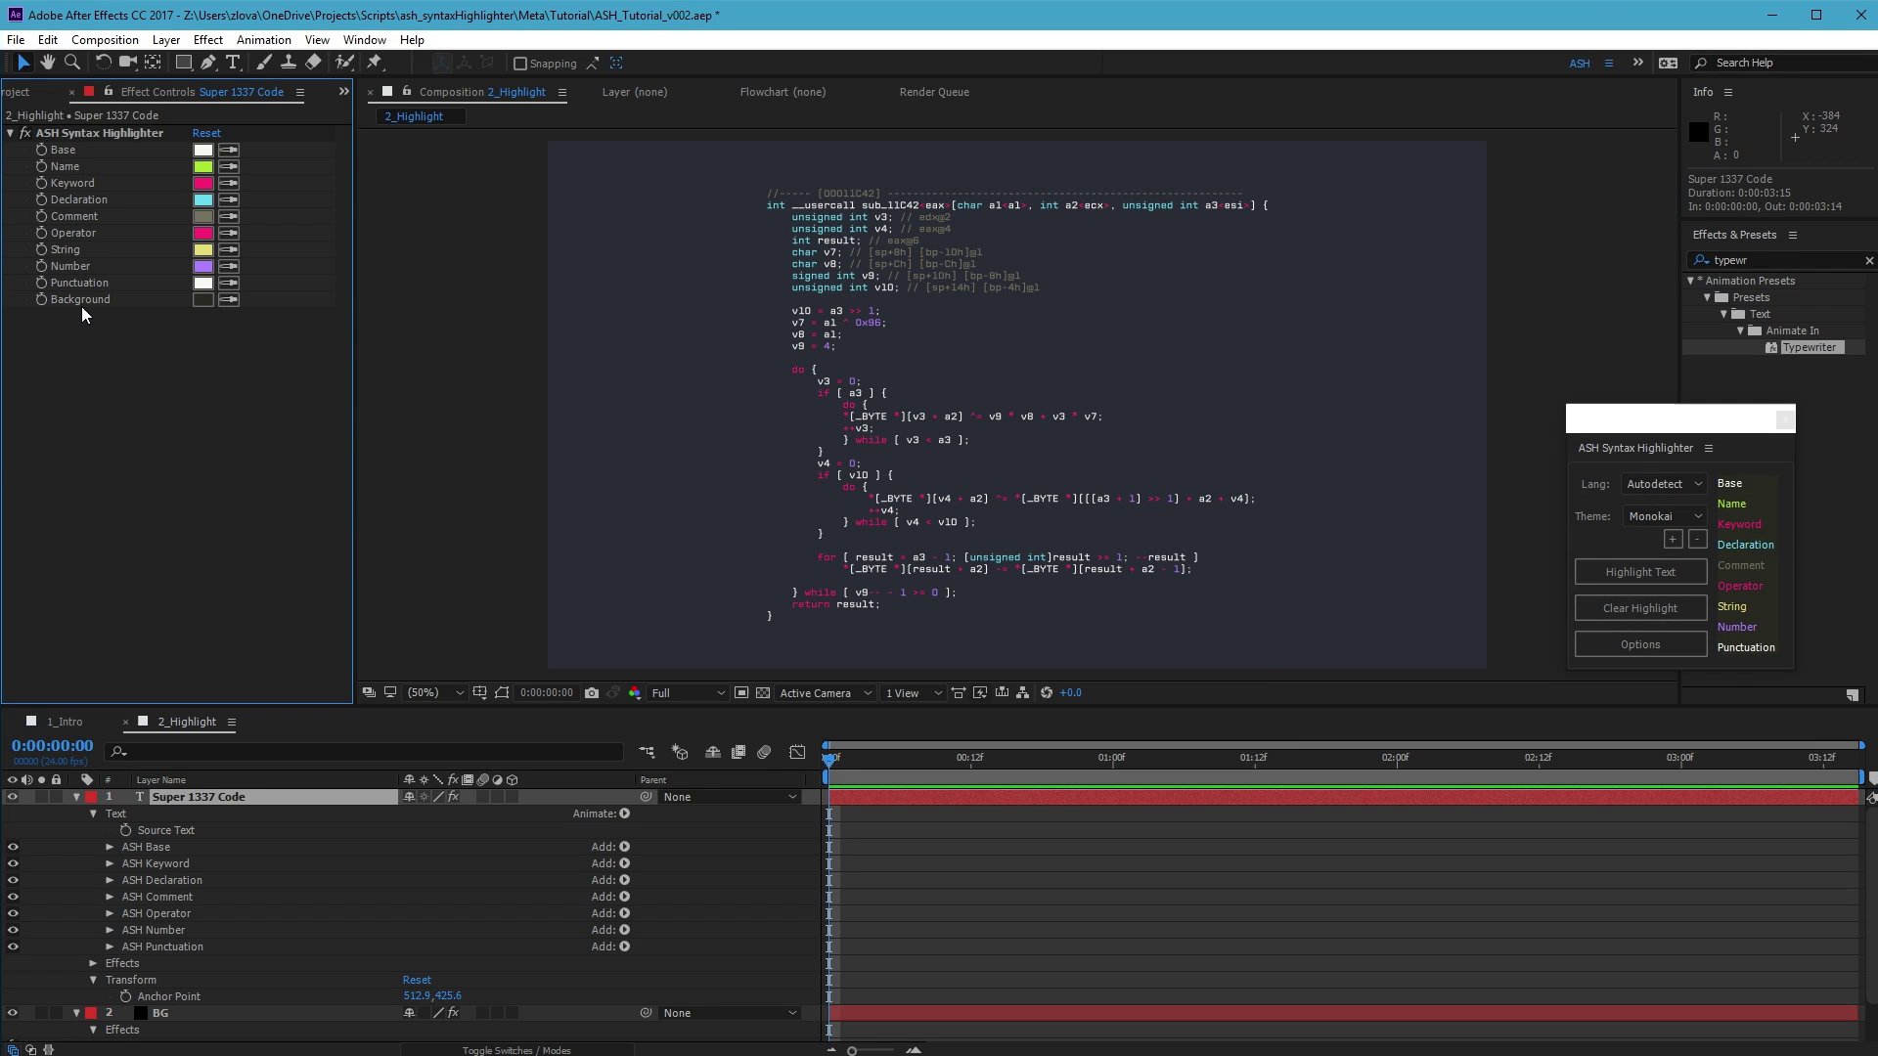
Pick-whip BG's Fill Color to the ASH Background, then try Solarized and Spacegray before returning to Monokai
scroll(447, 996, down, 2)
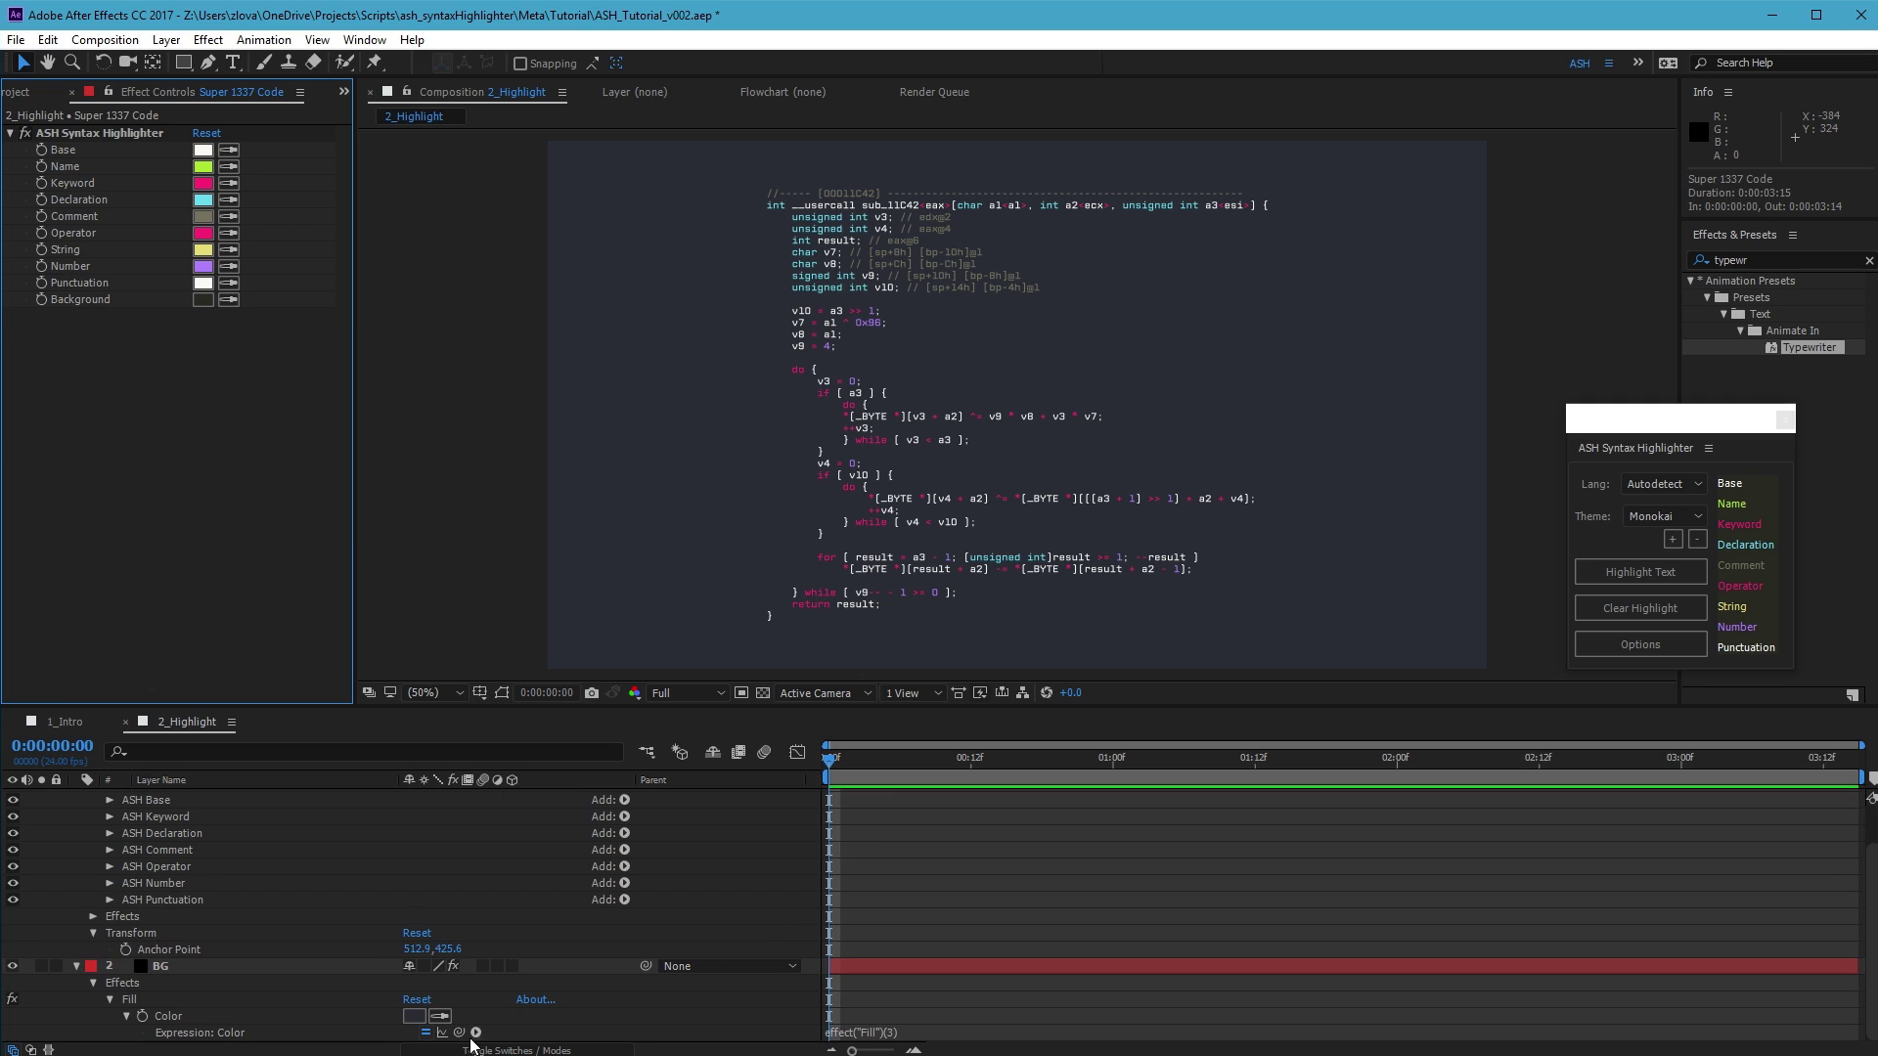
mouse_move(459, 1032)
mouse_down()
mouse_move(381, 1005)
mouse_move(196, 706)
mouse_move(106, 394)
mouse_move(104, 303)
mouse_up()
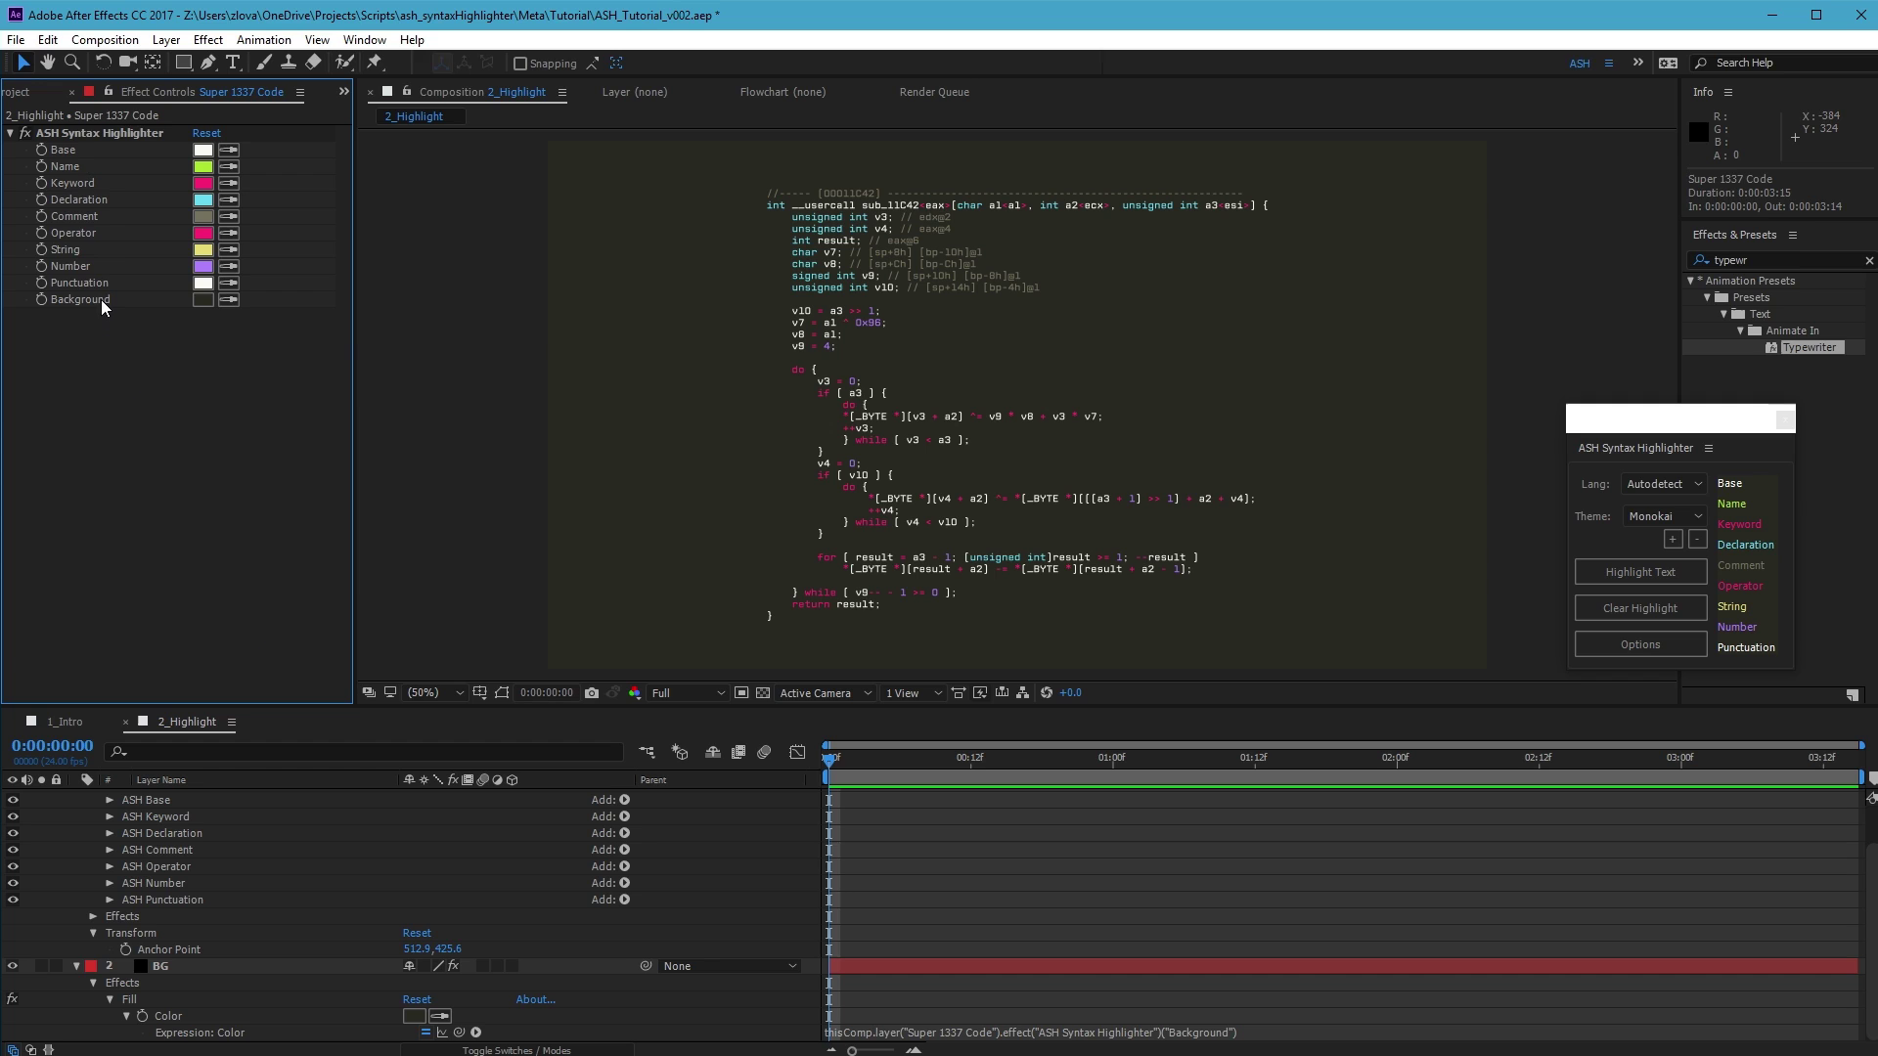
click(1663, 518)
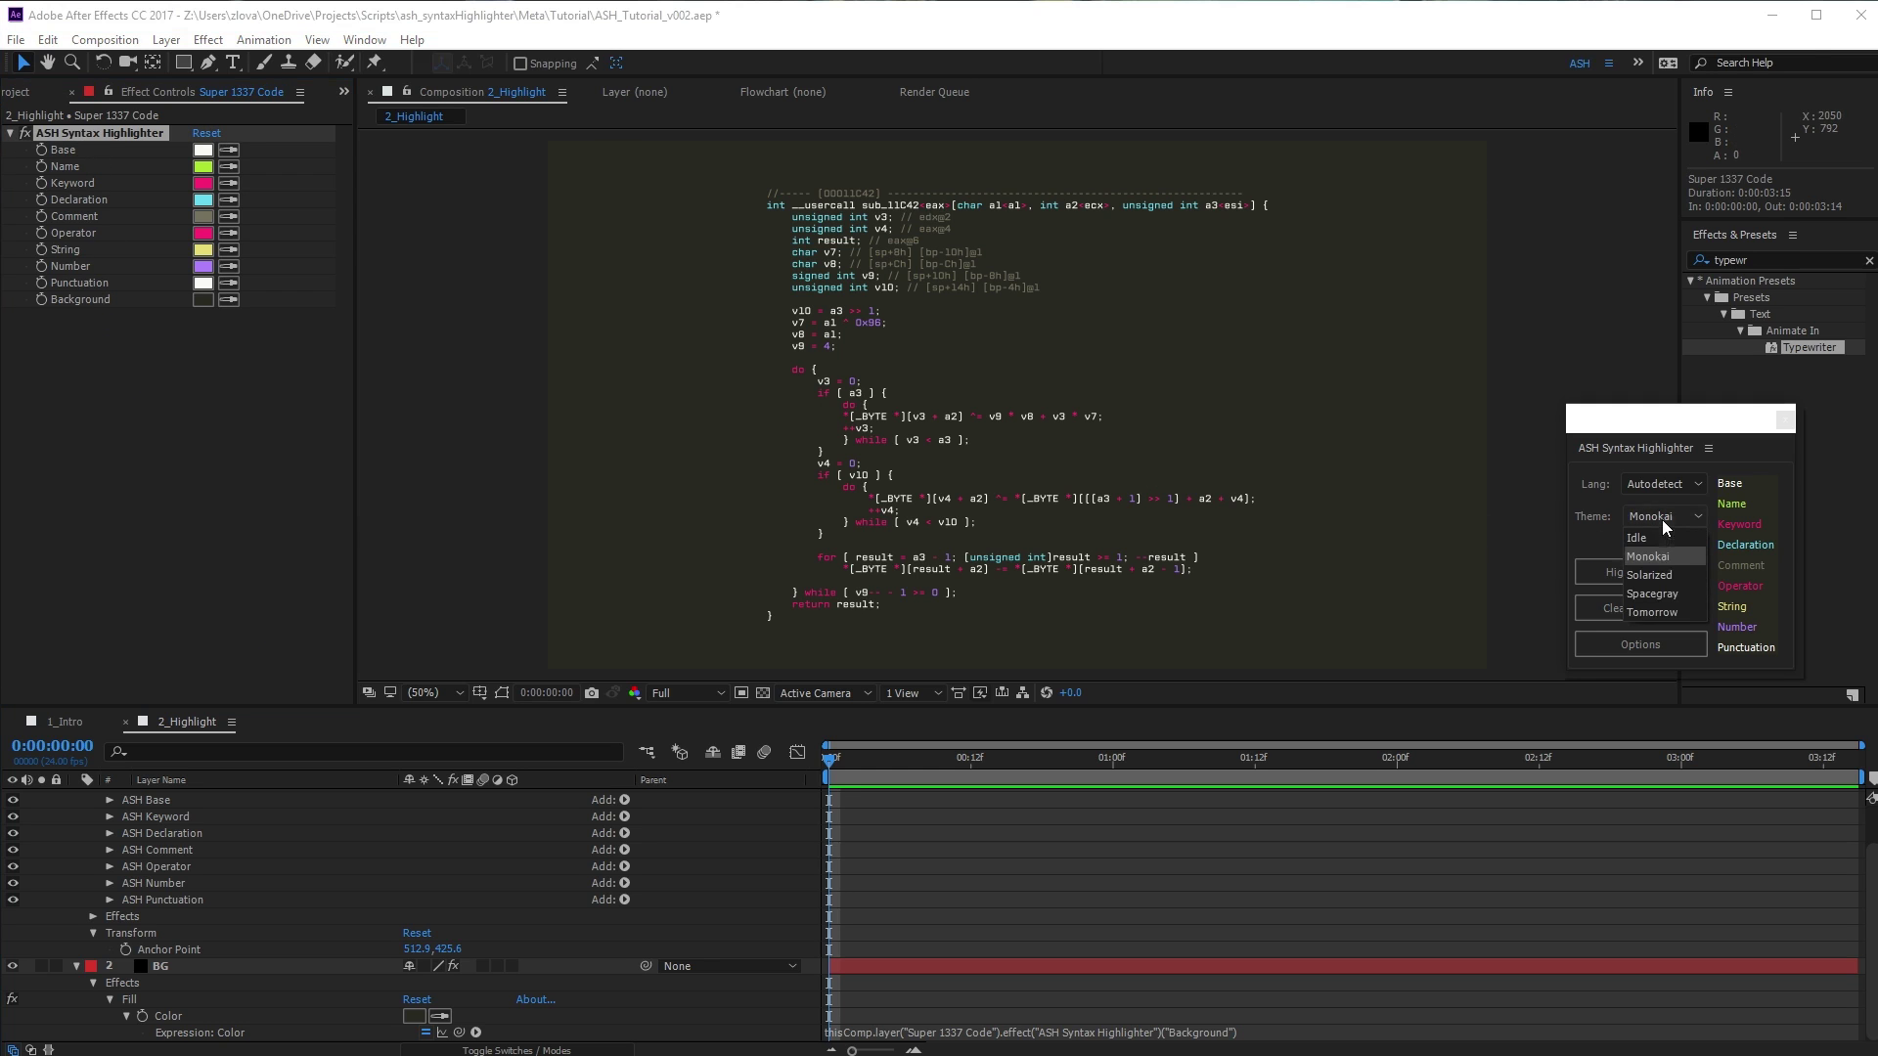
click(1663, 575)
click(1662, 517)
click(1653, 594)
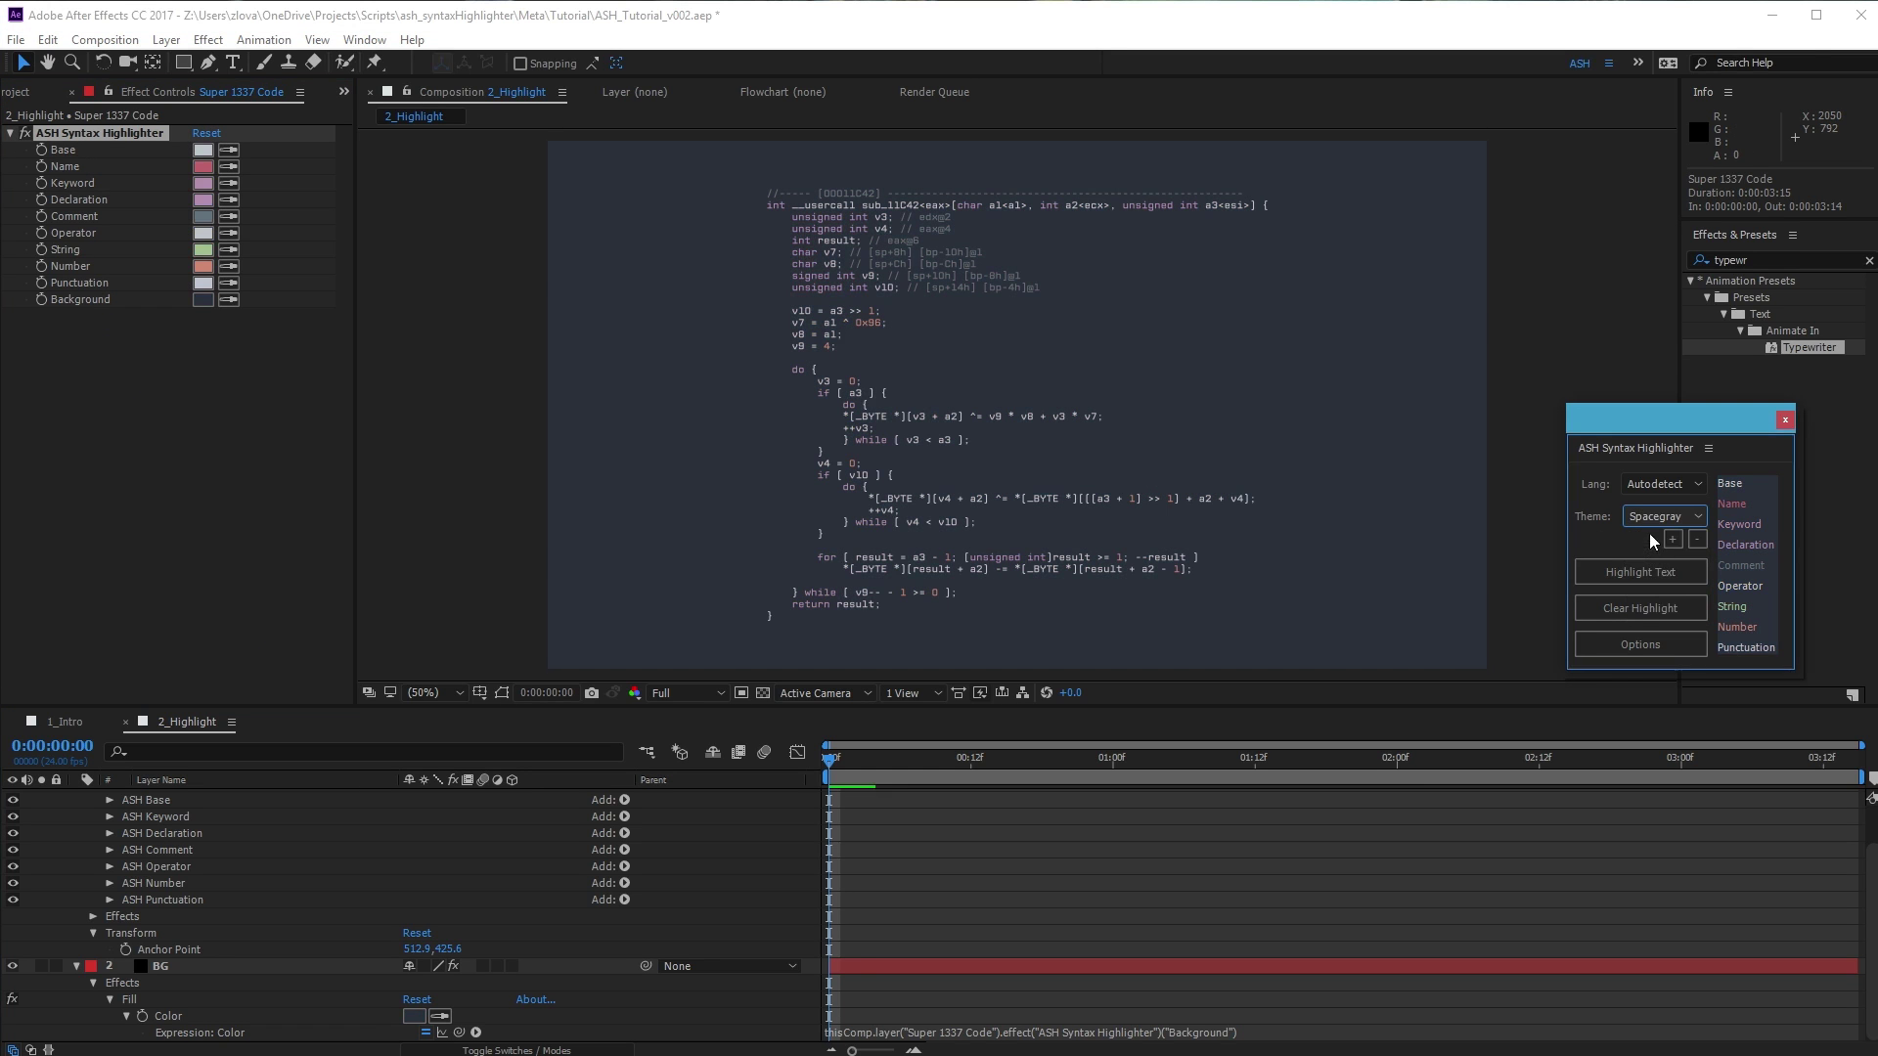
click(1652, 524)
click(1658, 556)
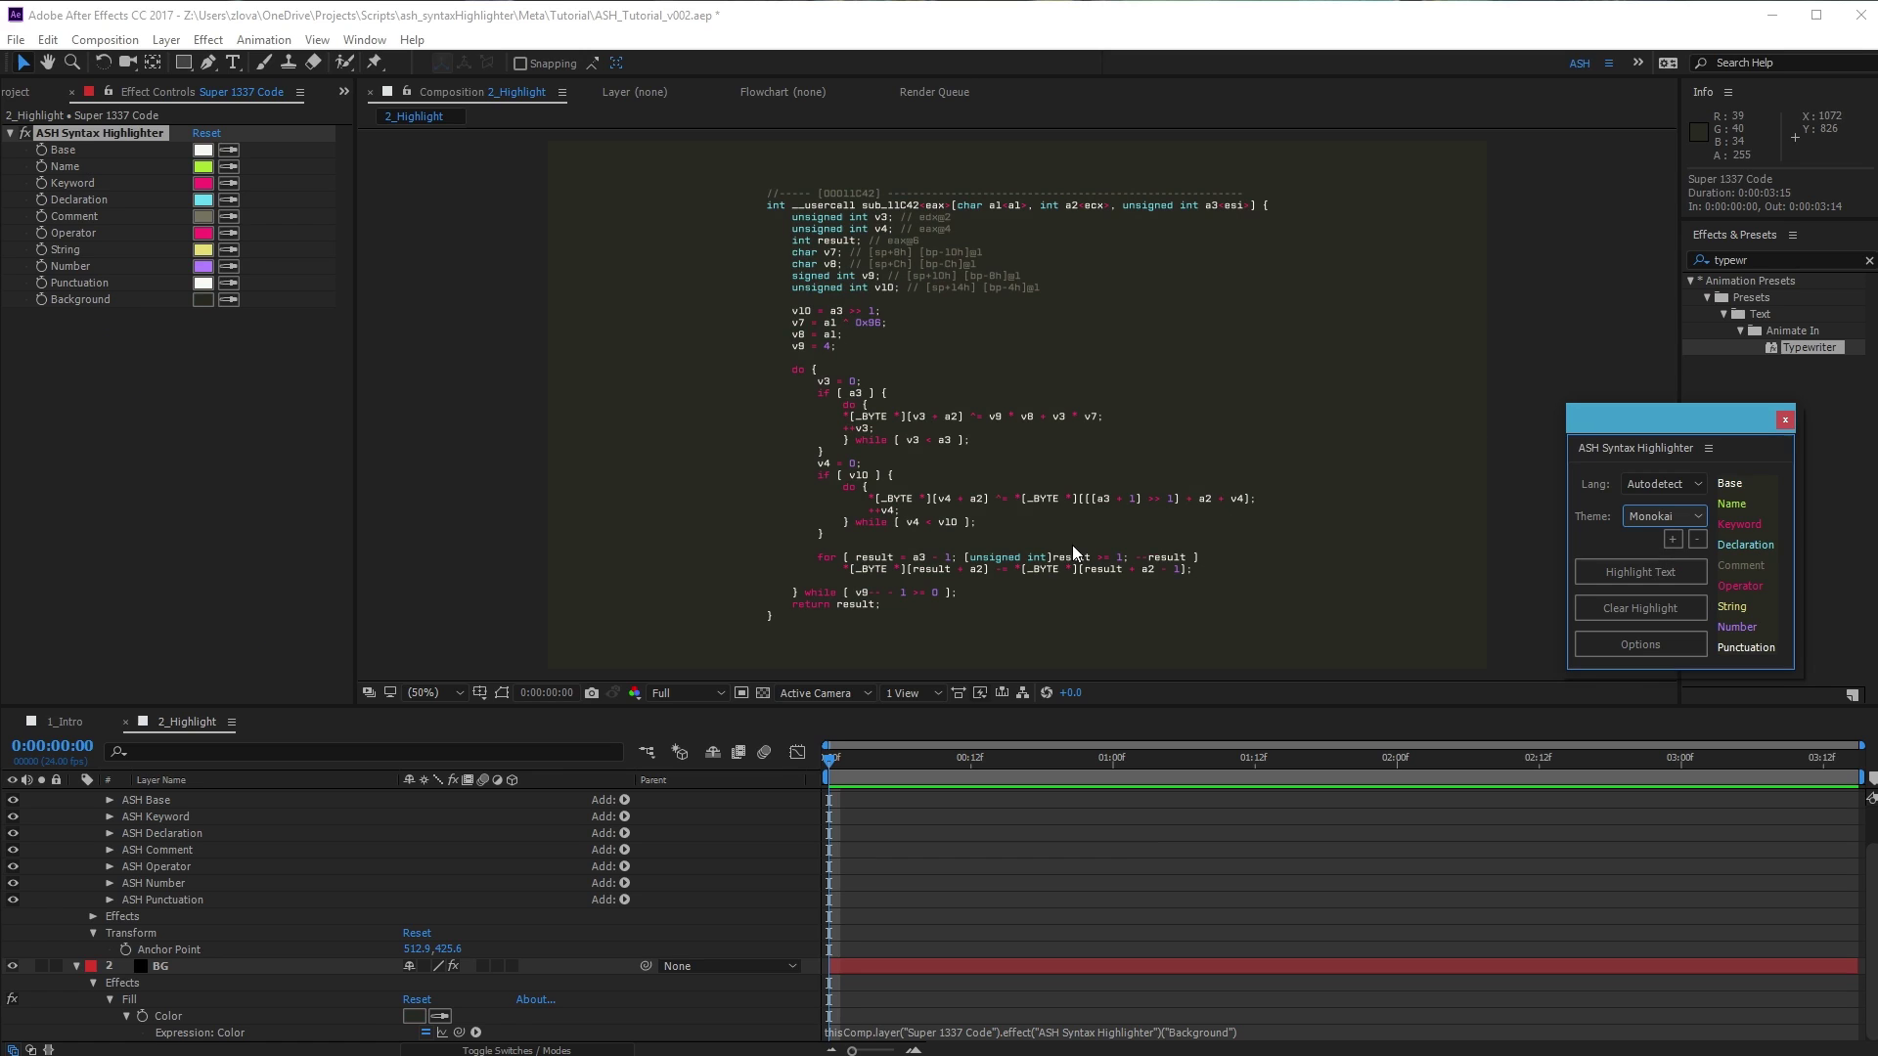
click(1158, 847)
scroll(1162, 881, up, 2)
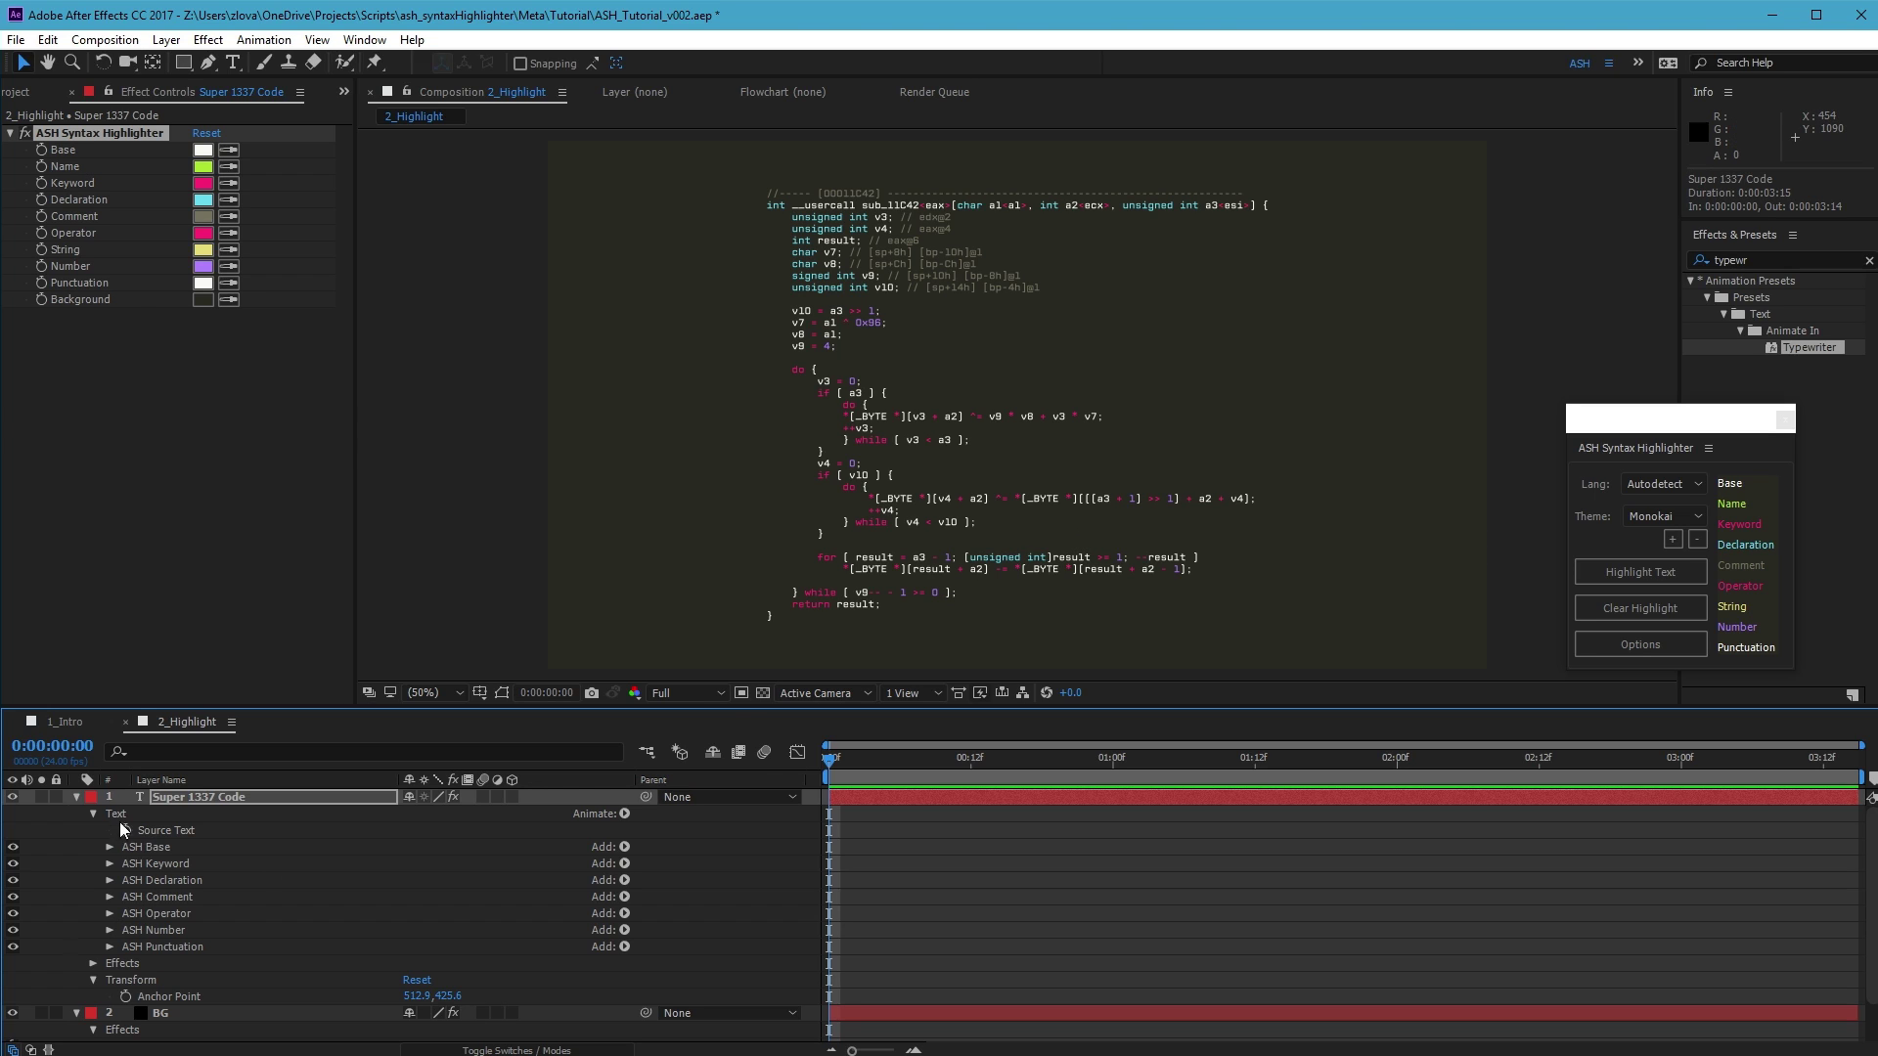
click(178, 898)
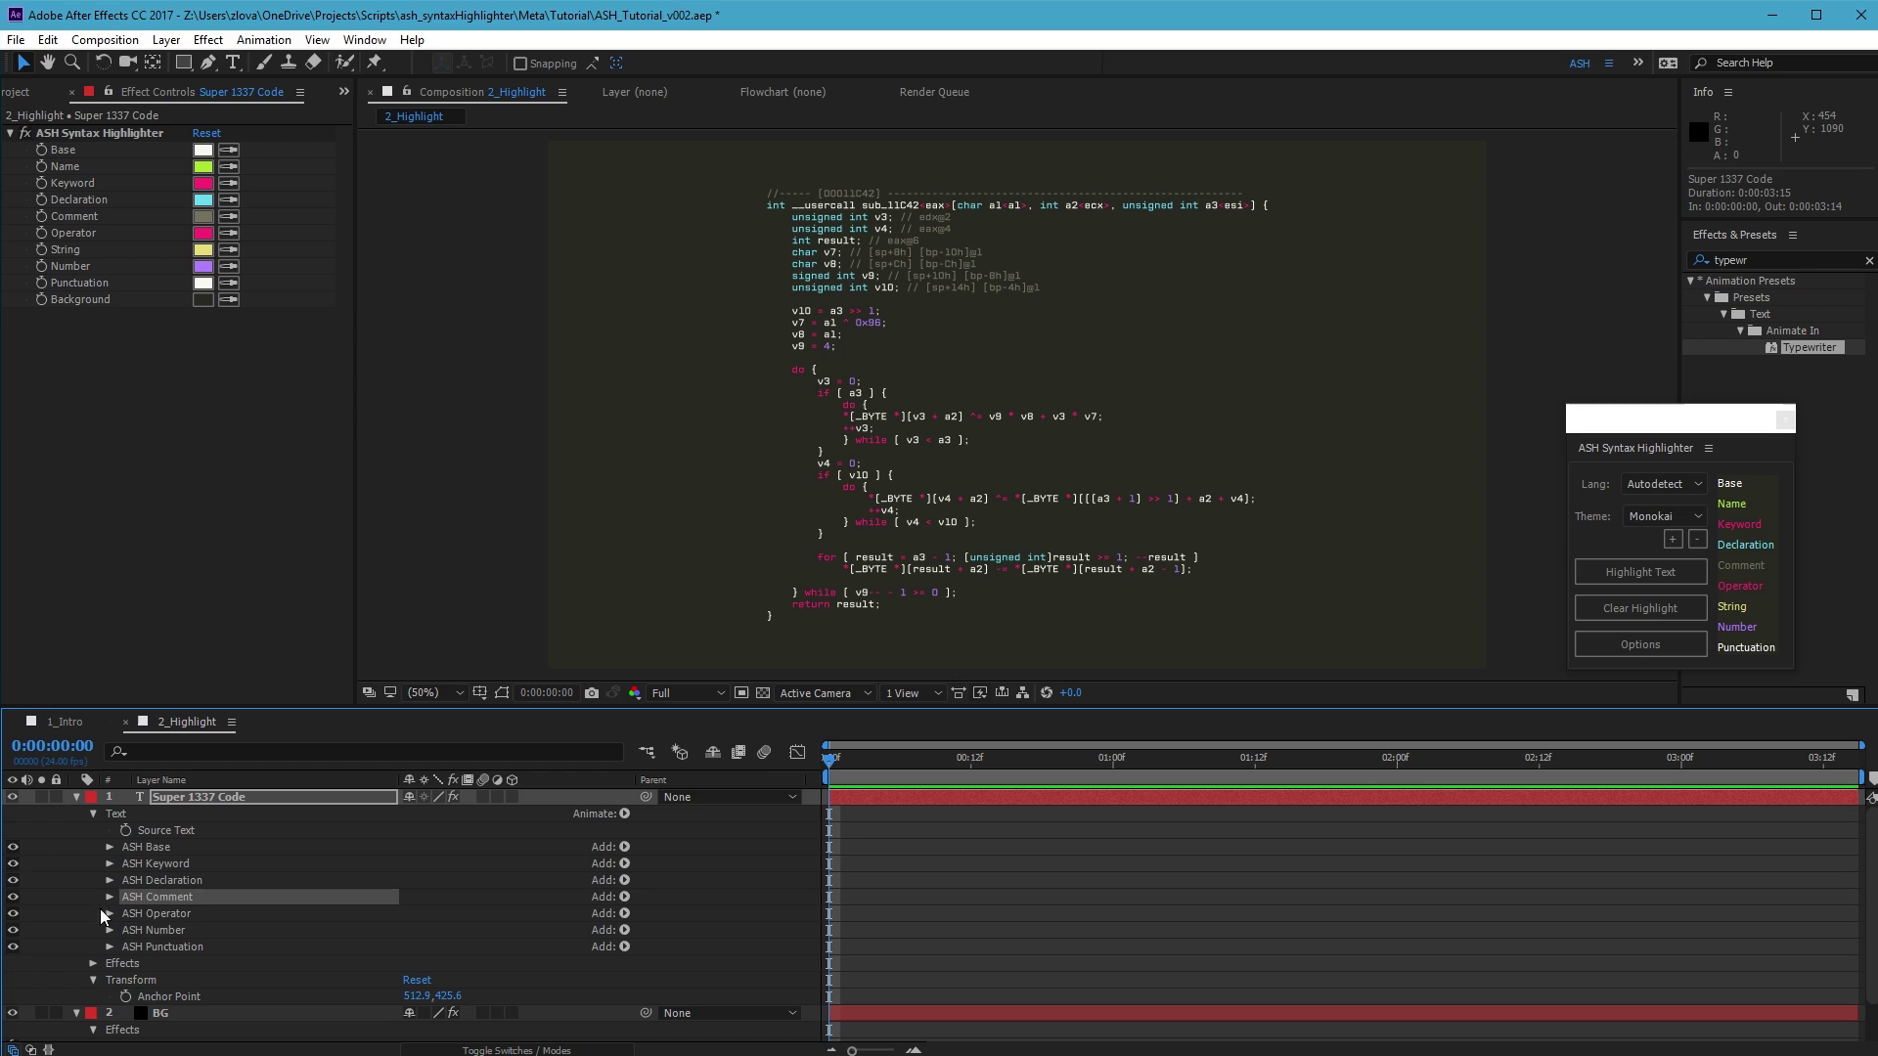
click(12, 897)
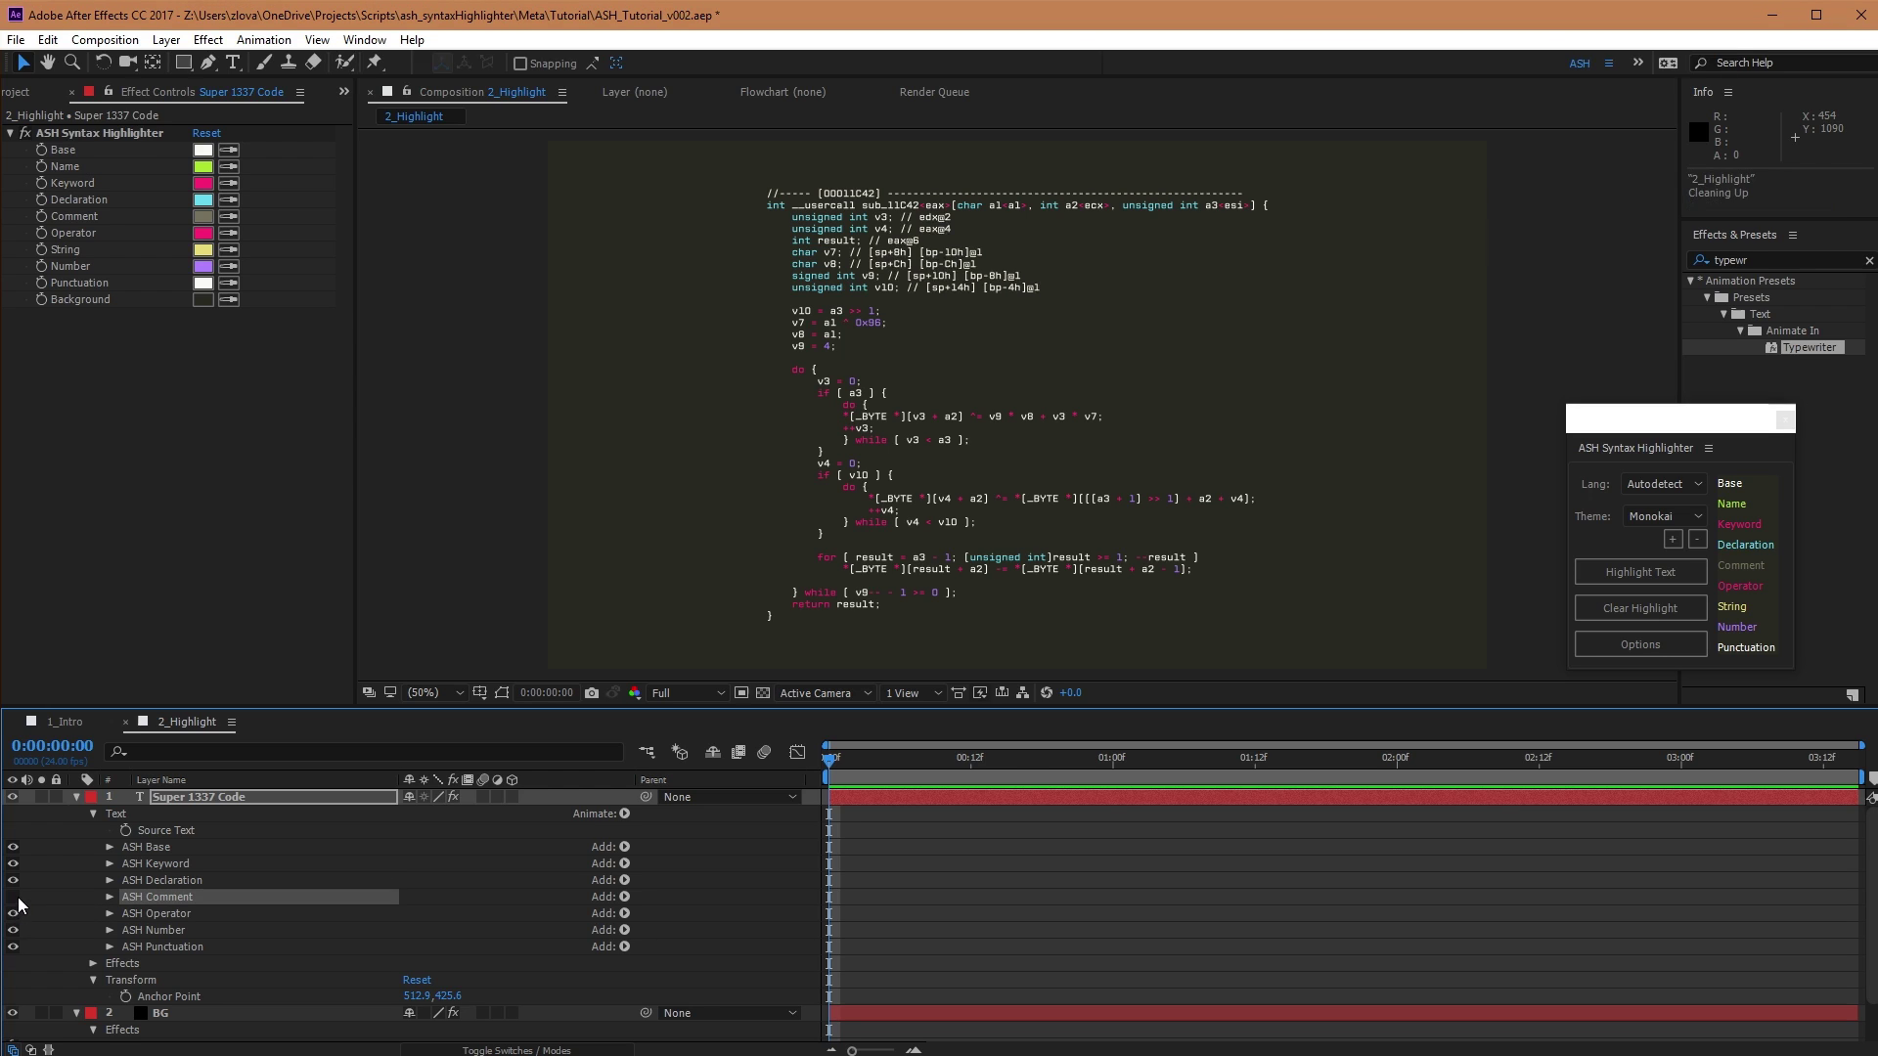
click(12, 897)
click(16, 955)
click(188, 801)
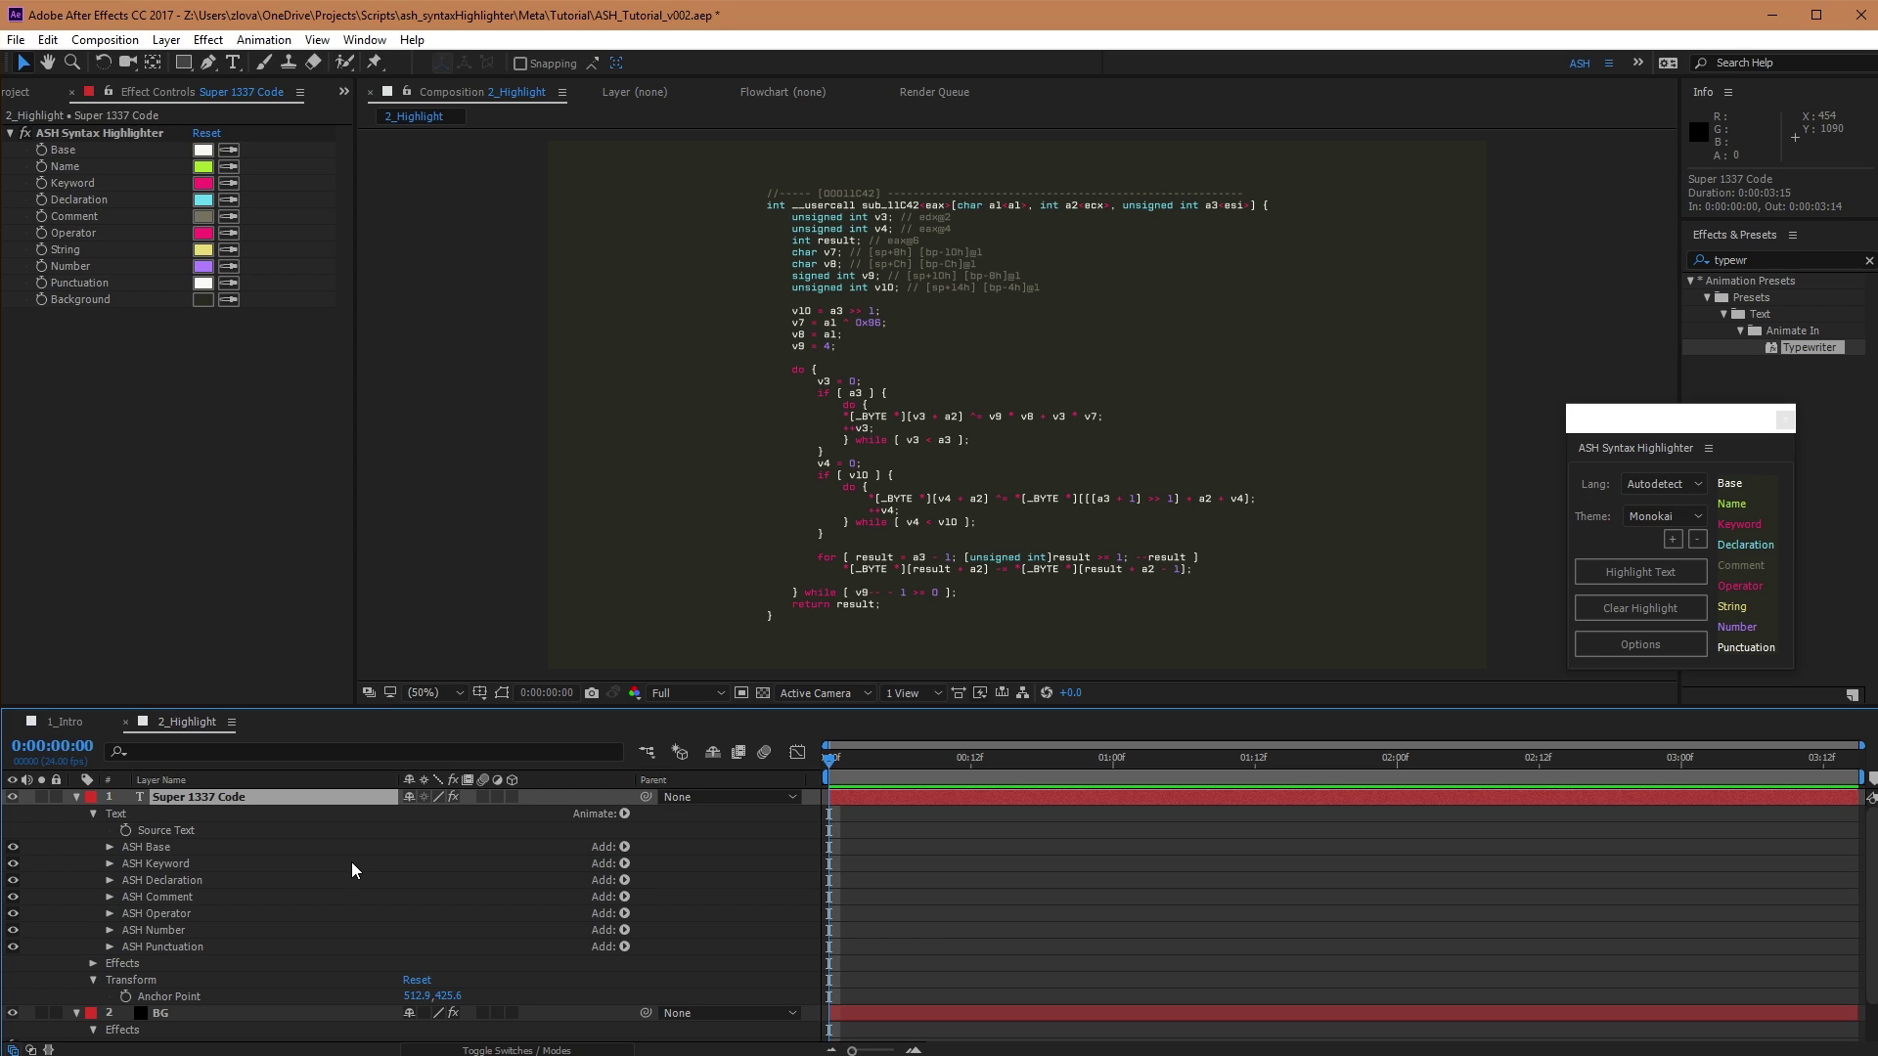
Apply the Typewriter preset to the Super 1337 Code layer and preview the type-on
double_click(1803, 349)
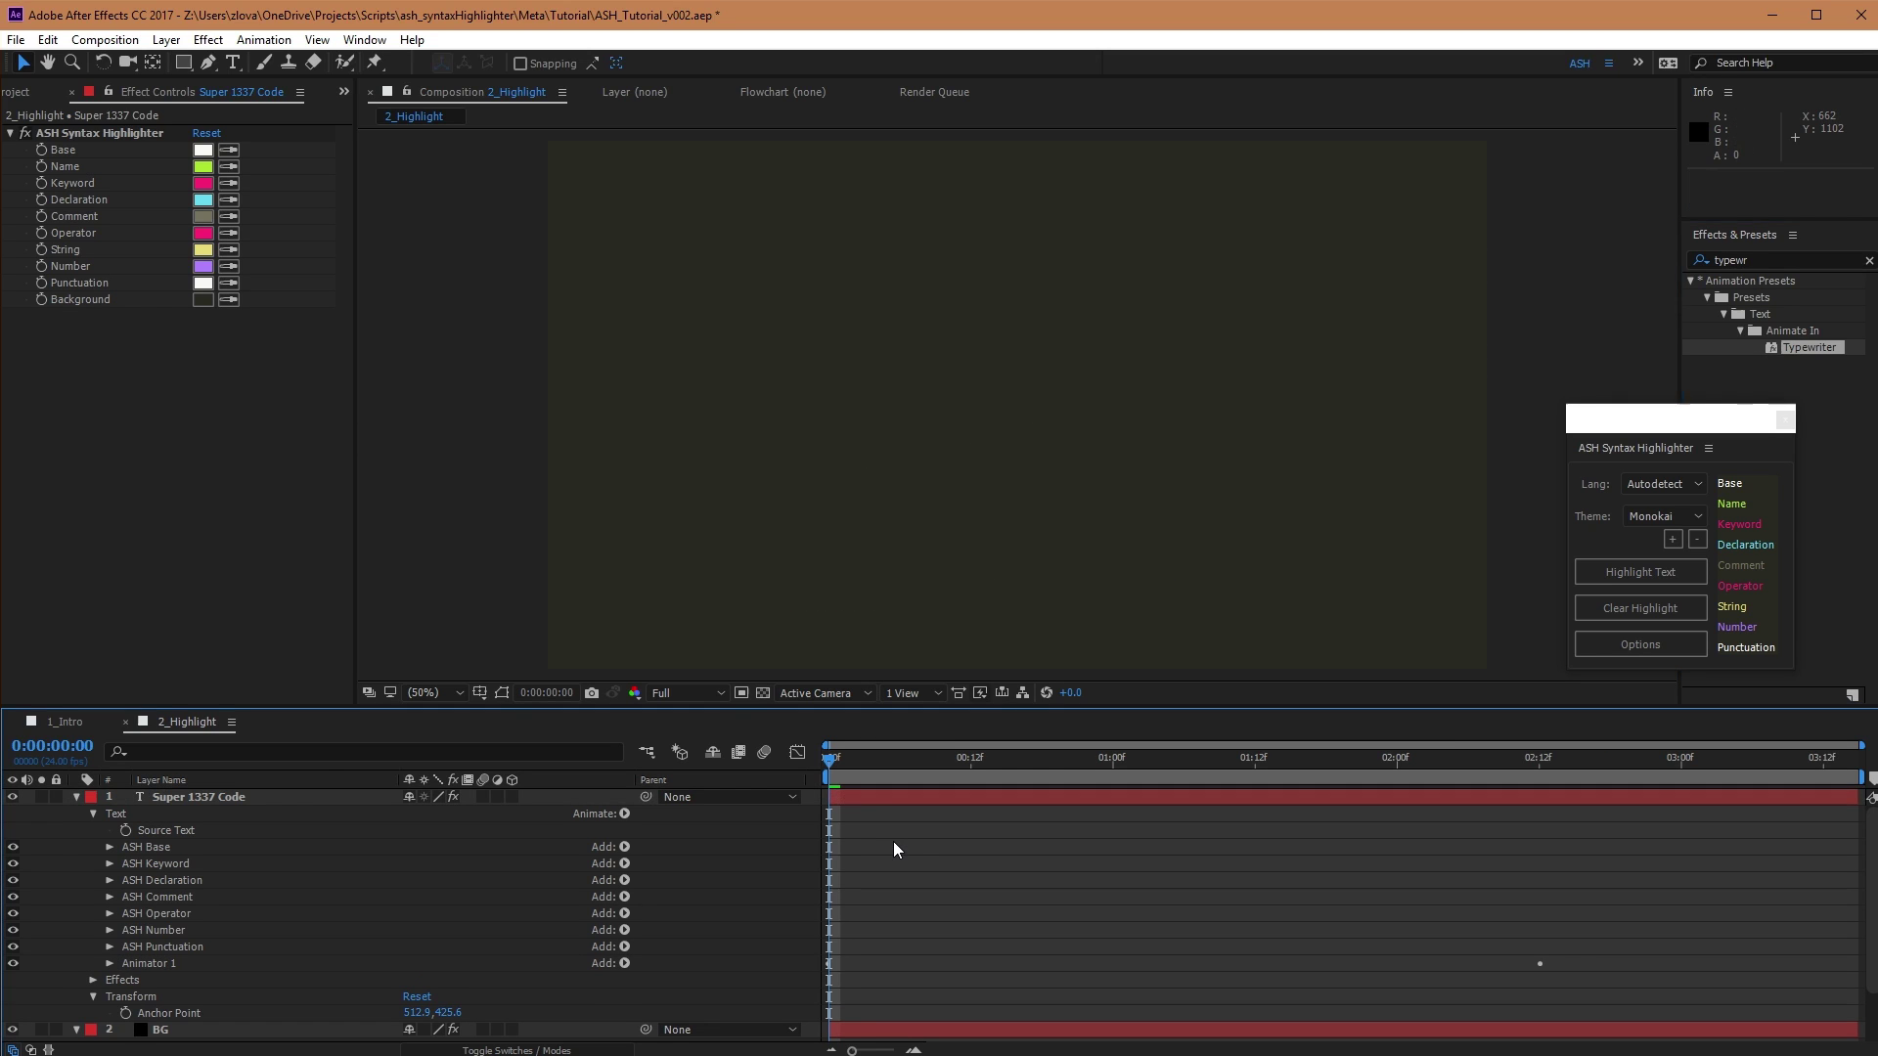
key(space)
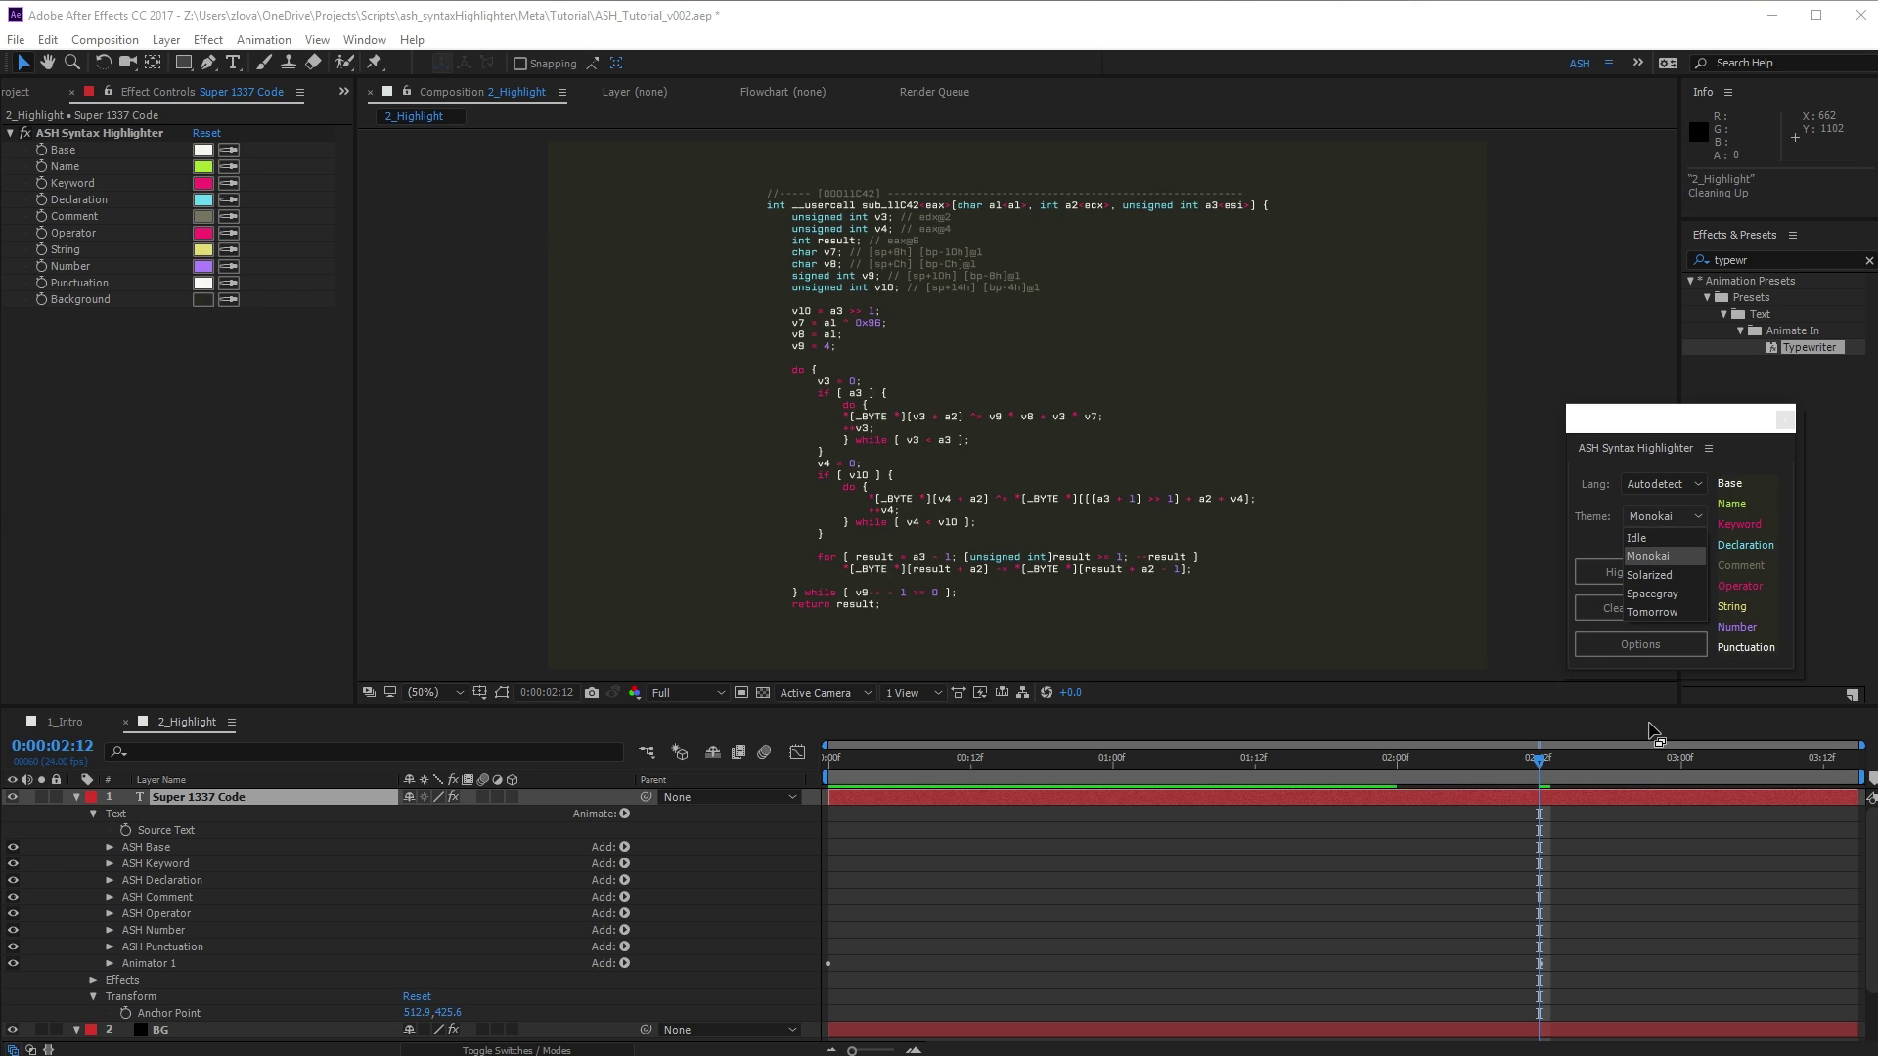
Recolour Name purple, Keyword green, Declaration yellow, Comment grey-blue, and make the background olive
click(1653, 732)
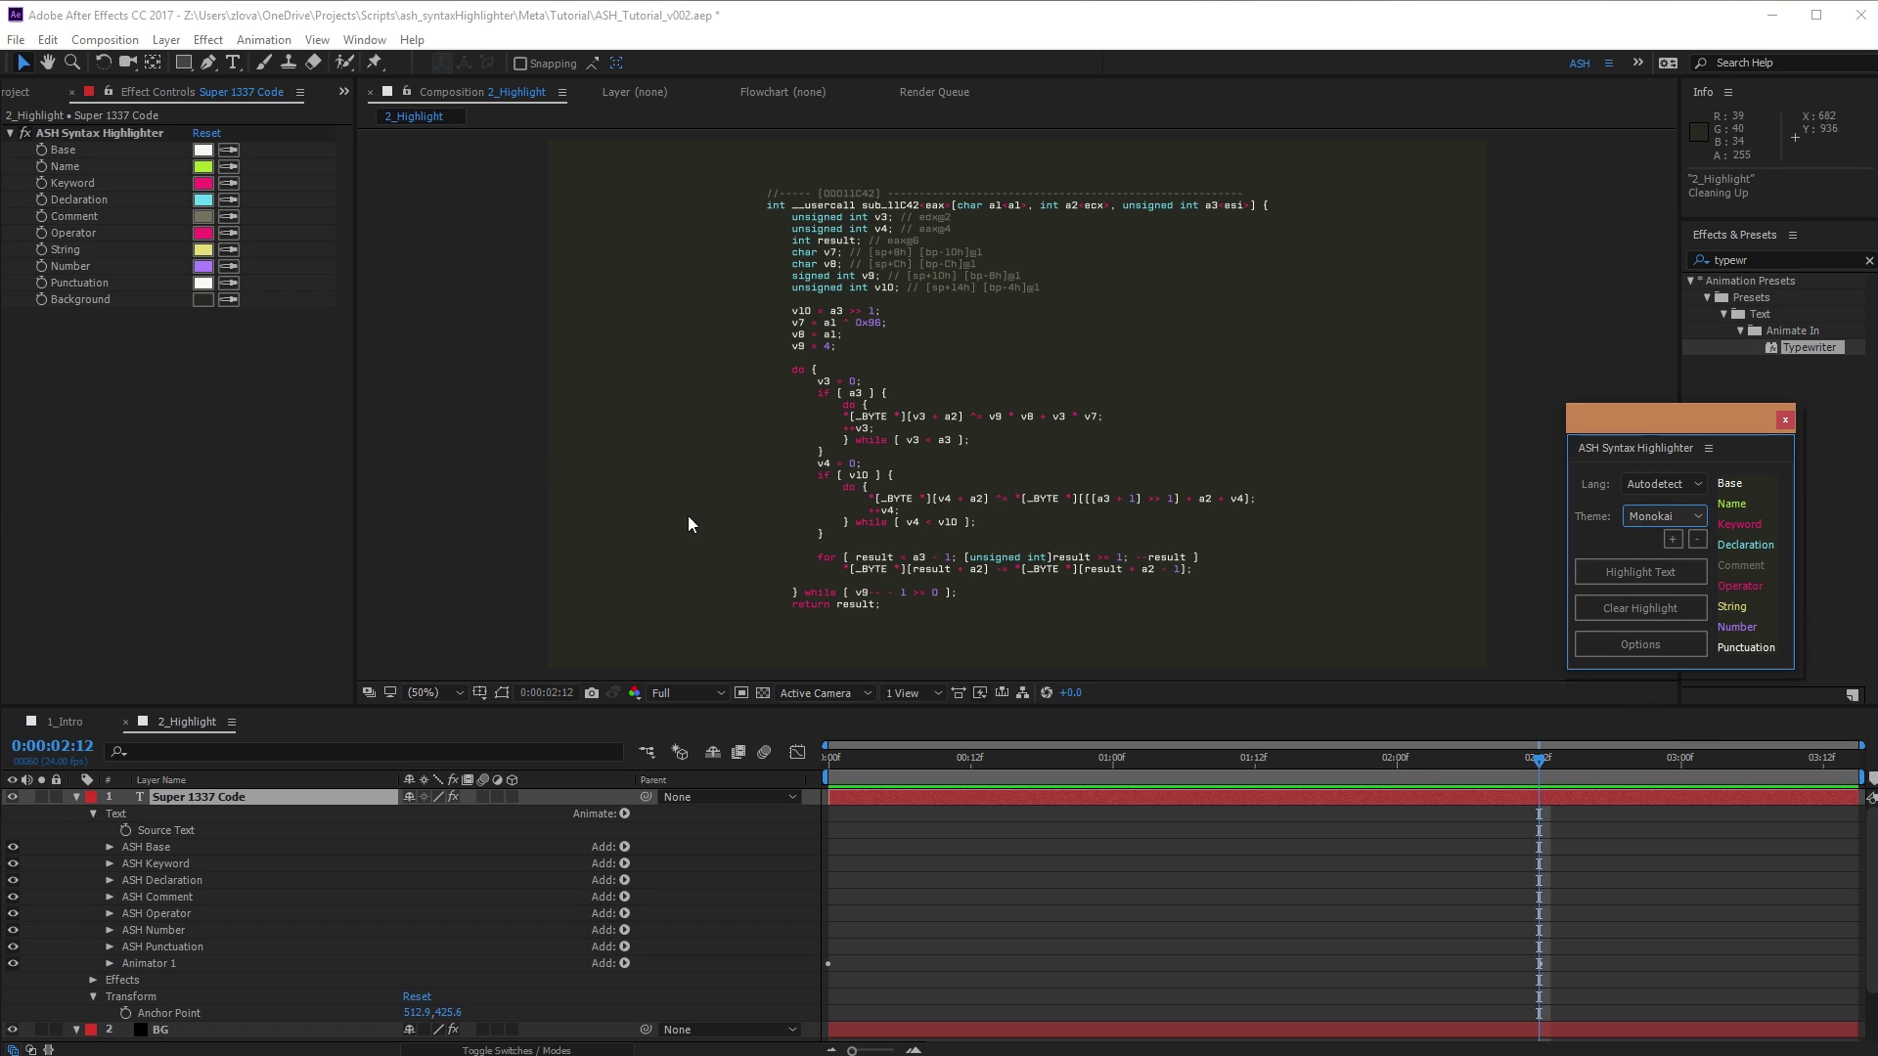
click(209, 169)
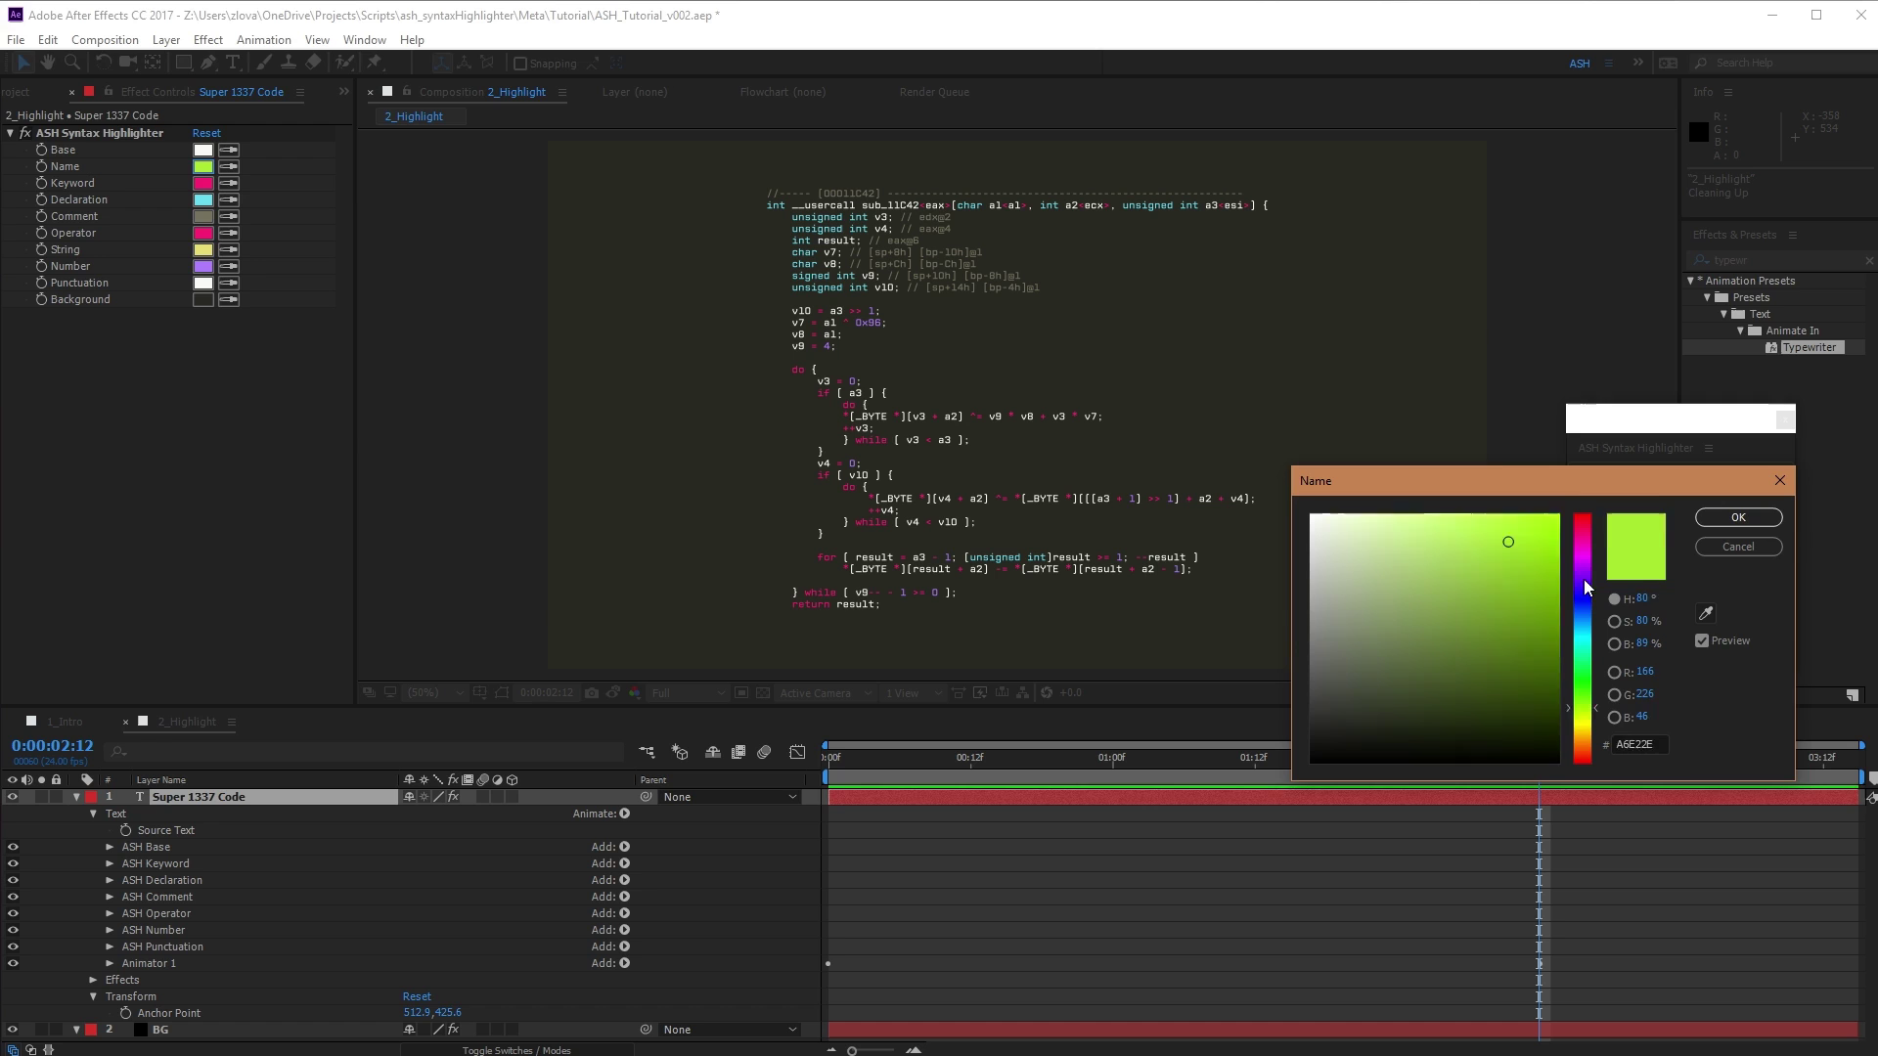
key(ctrl+v)
key(Return)
click(202, 183)
key(ctrl+v)
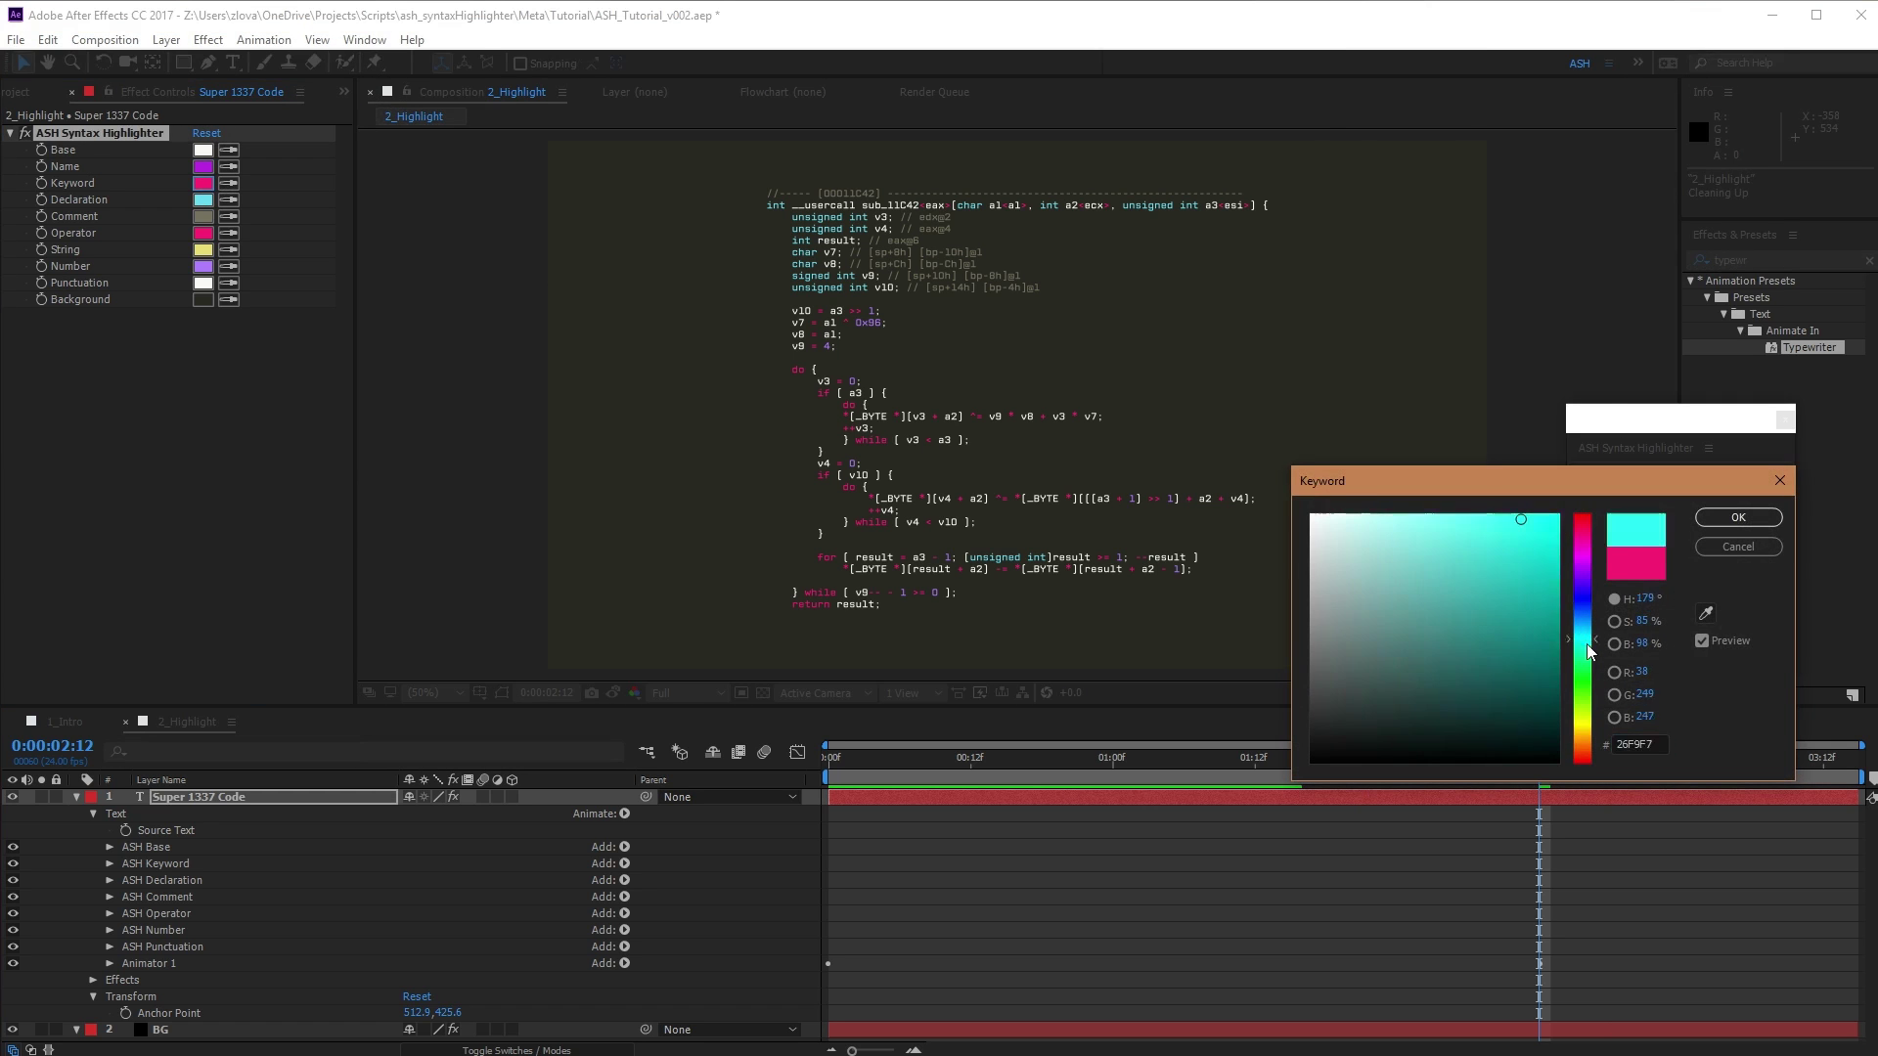
key(Return)
click(203, 199)
key(ctrl+v)
key(Return)
click(202, 217)
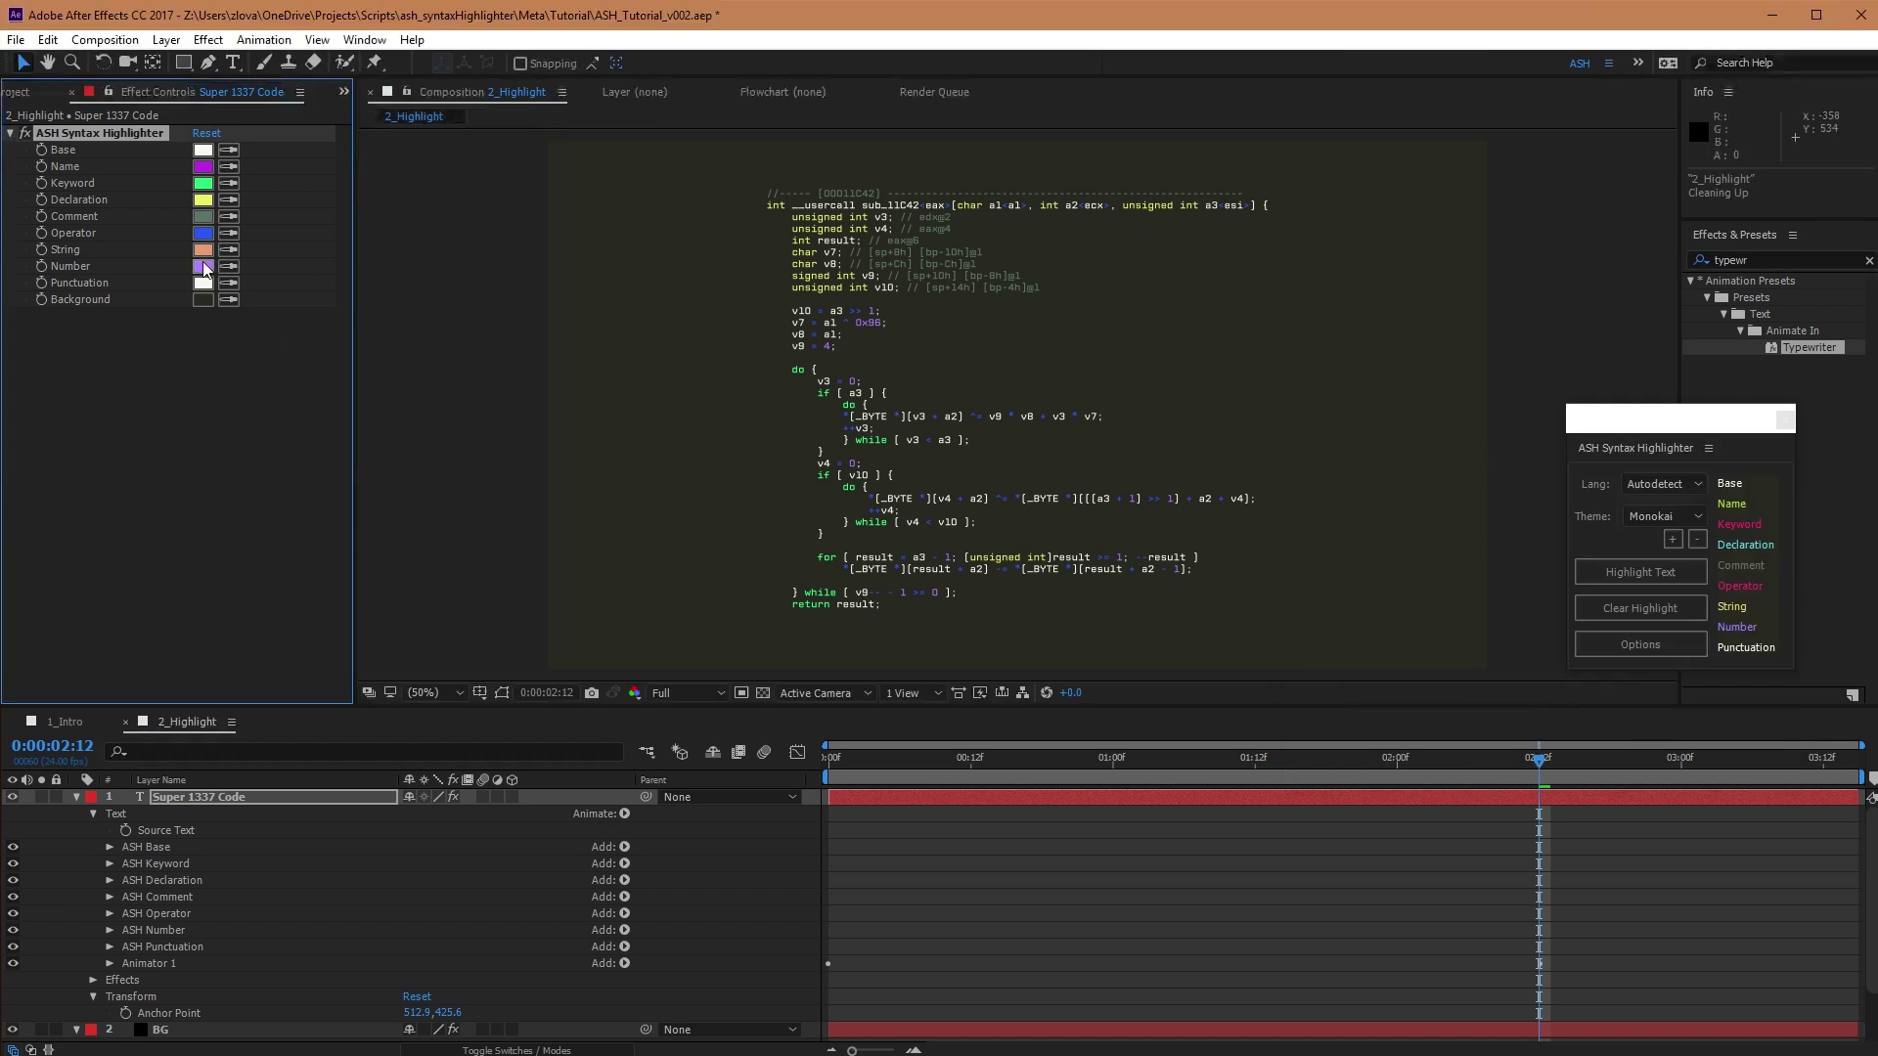
key(Return)
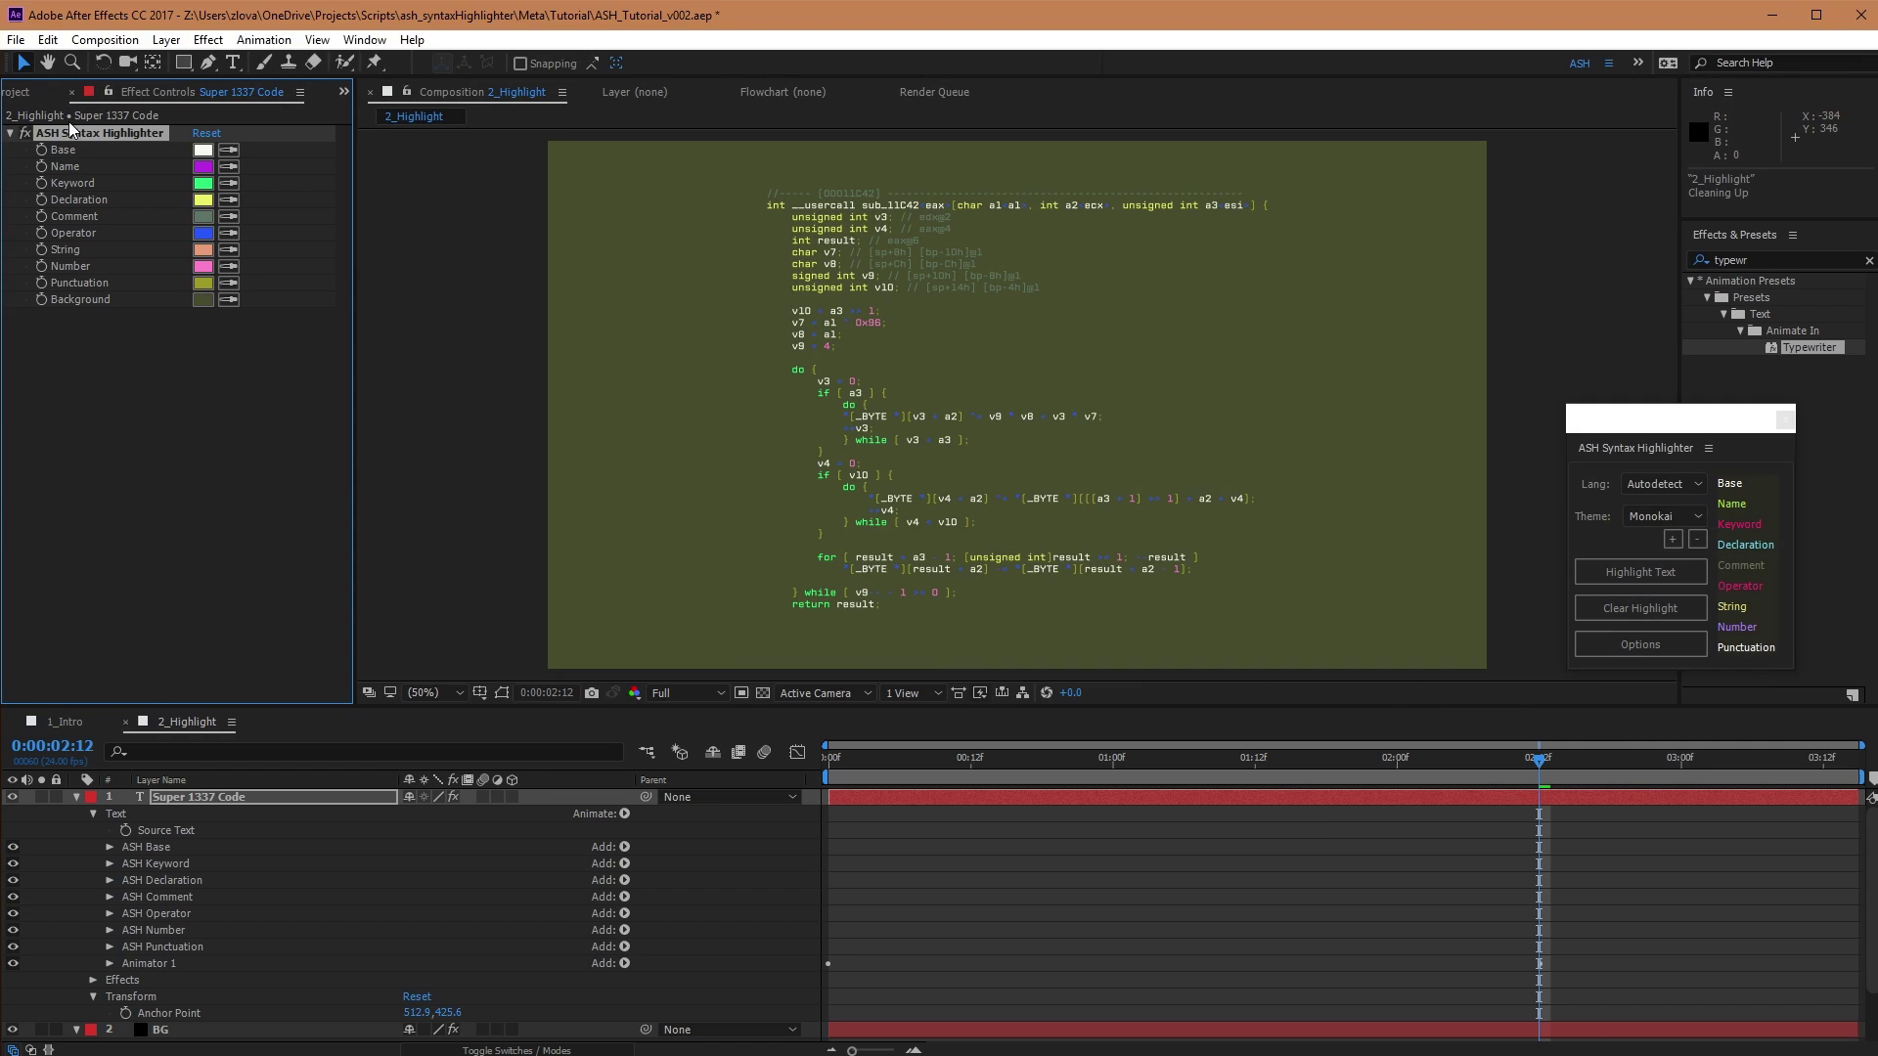
Save the current colours as a theme named 'ASH Tutorial' and check it in the theme list
click(1673, 542)
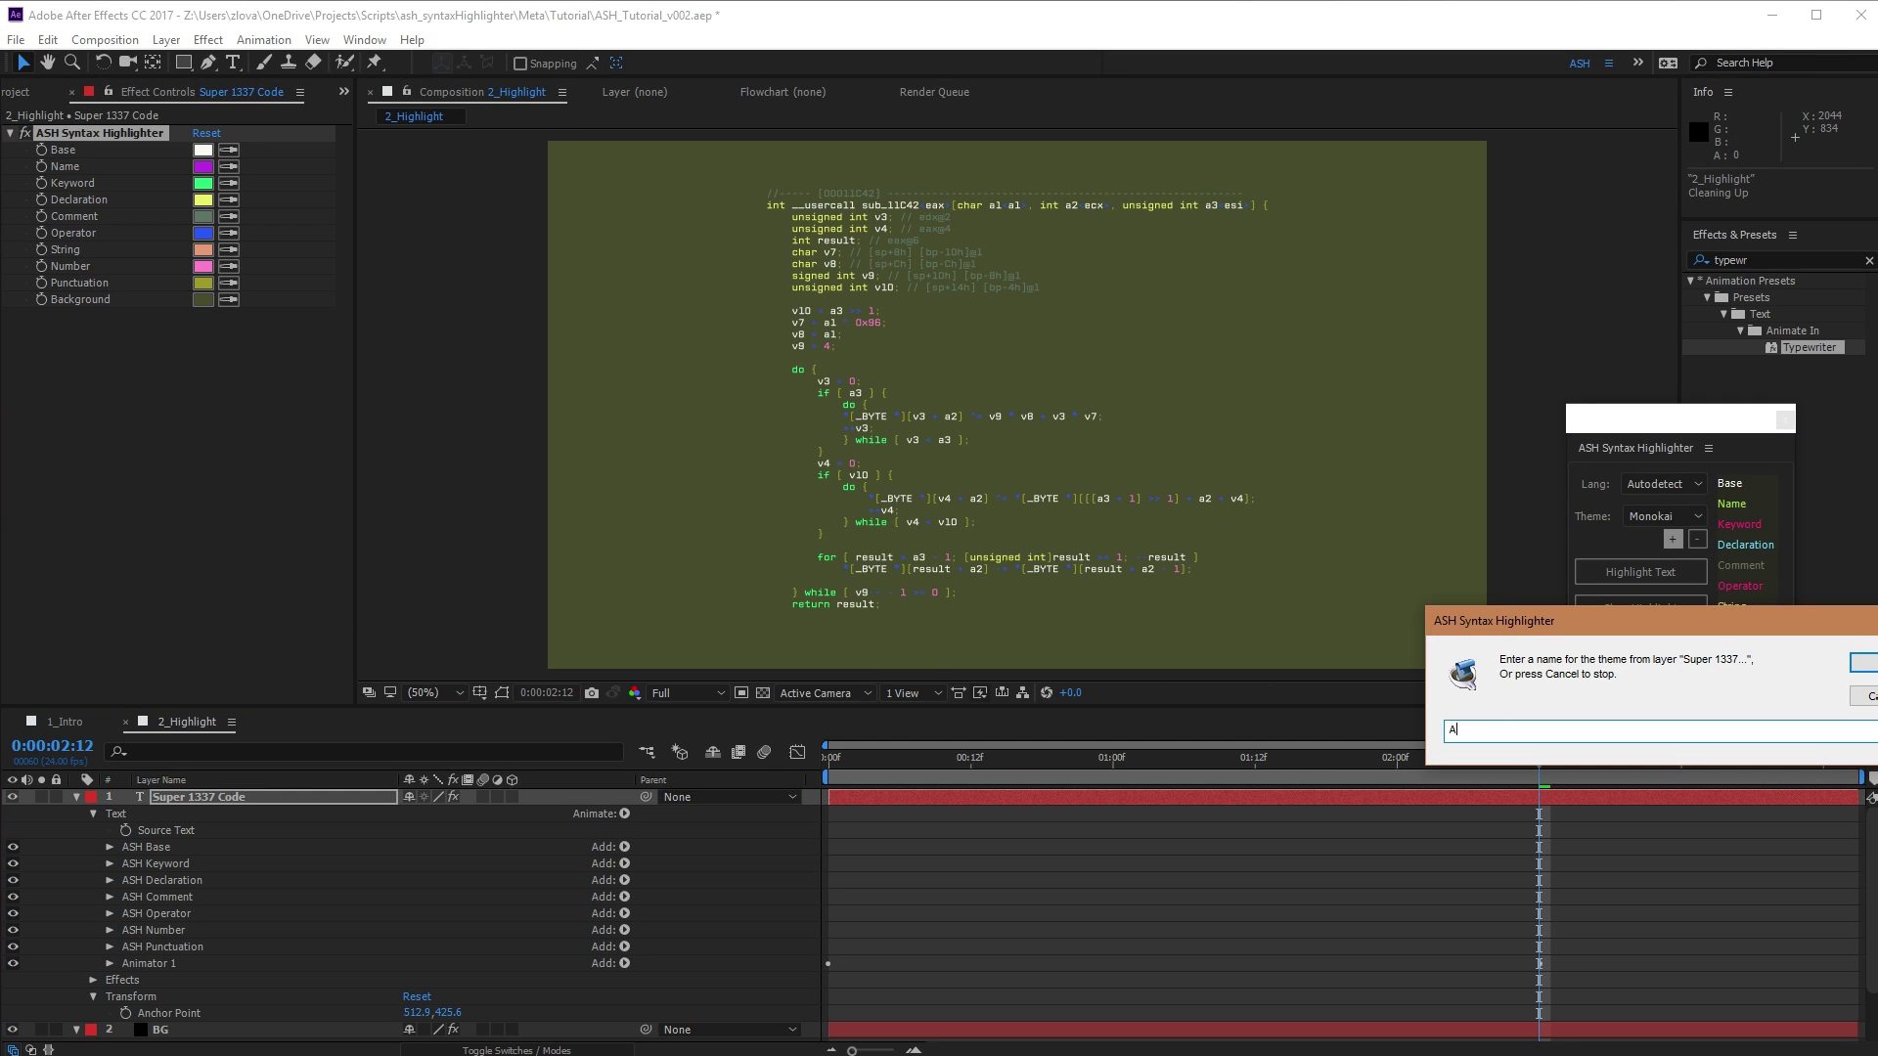
text(ASH Tutorial)
key(Return)
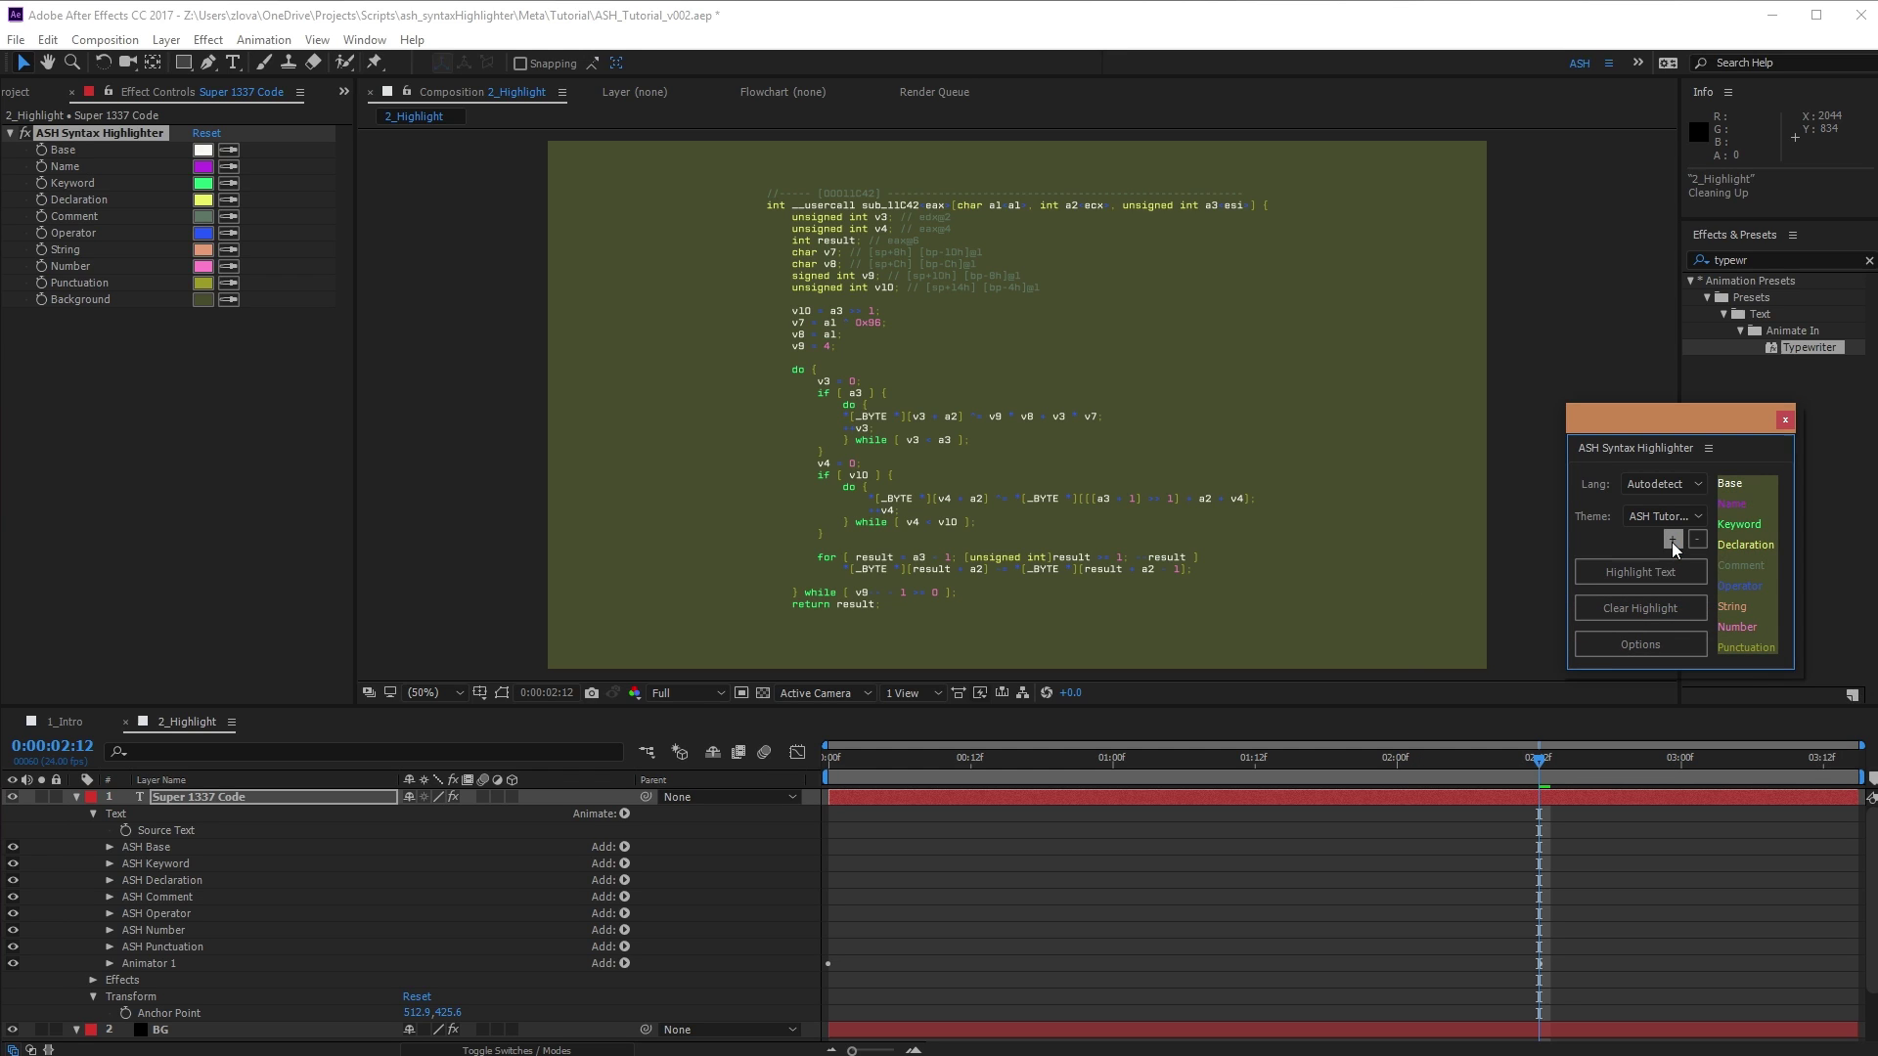
click(1675, 516)
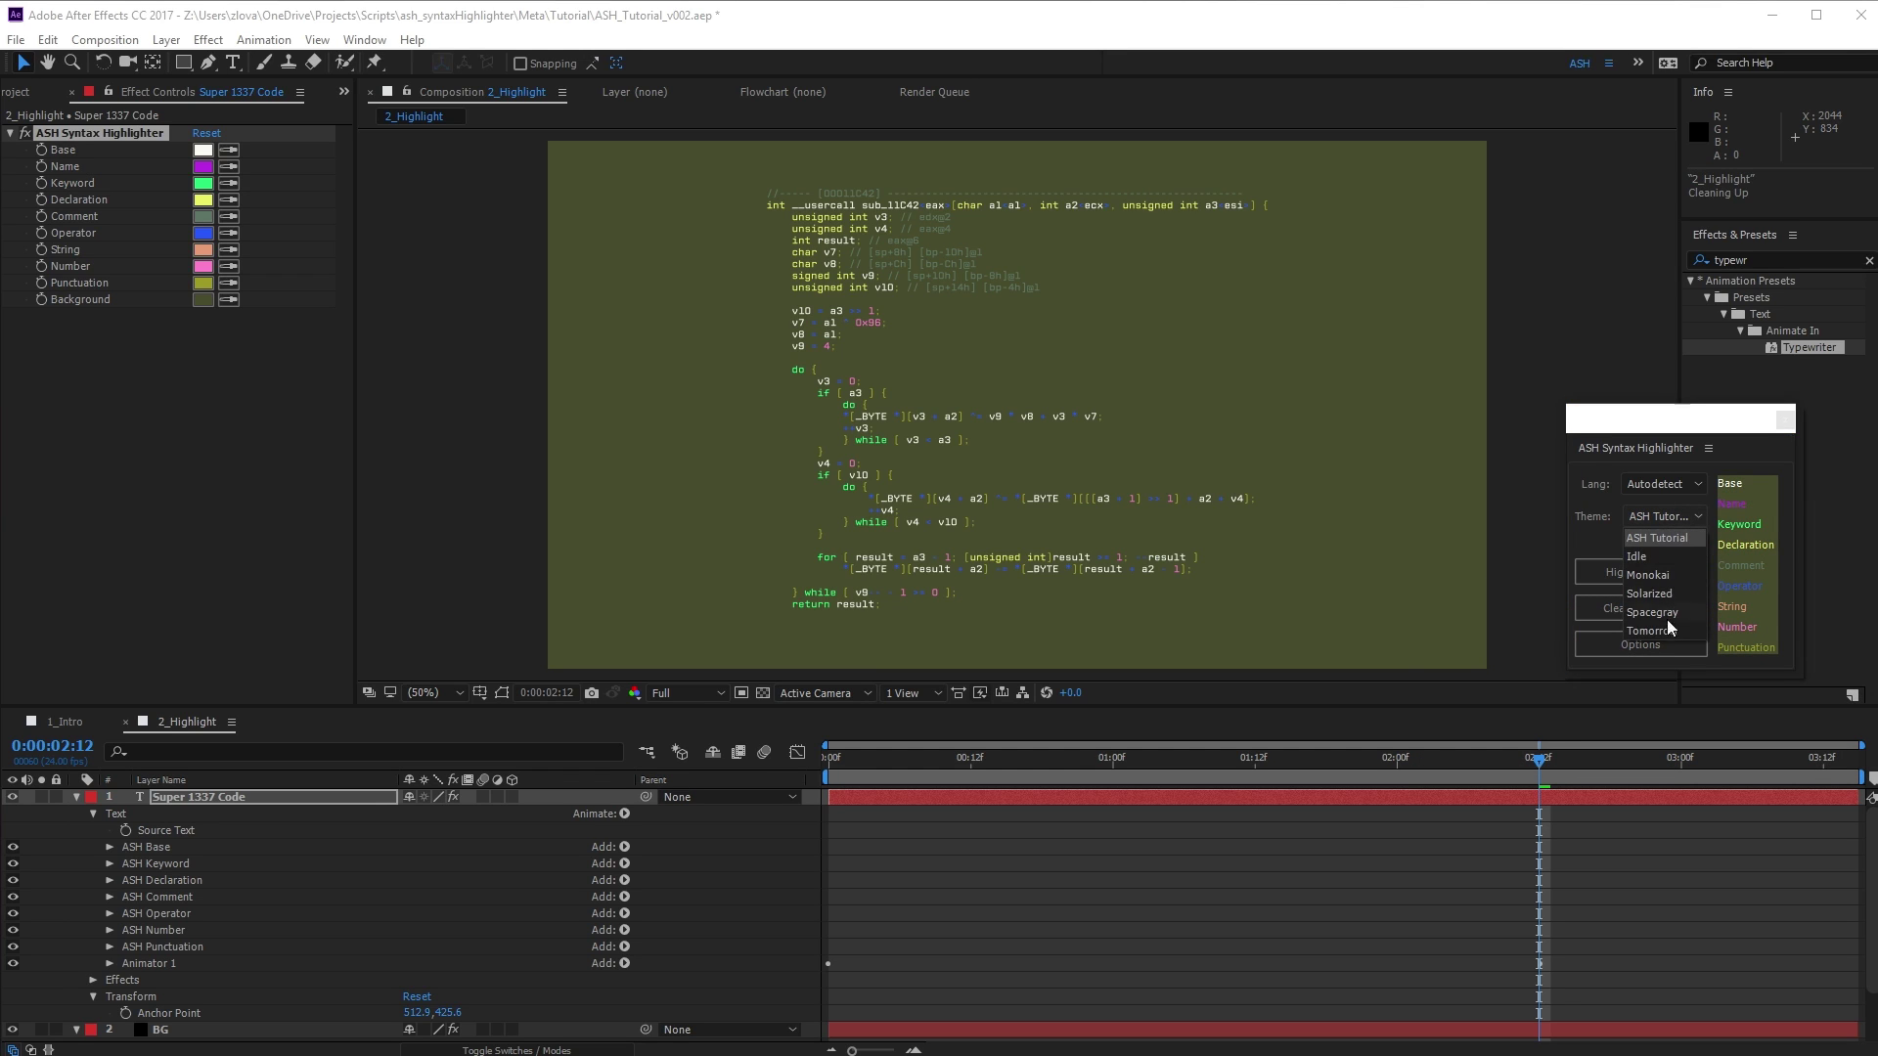
click(1761, 501)
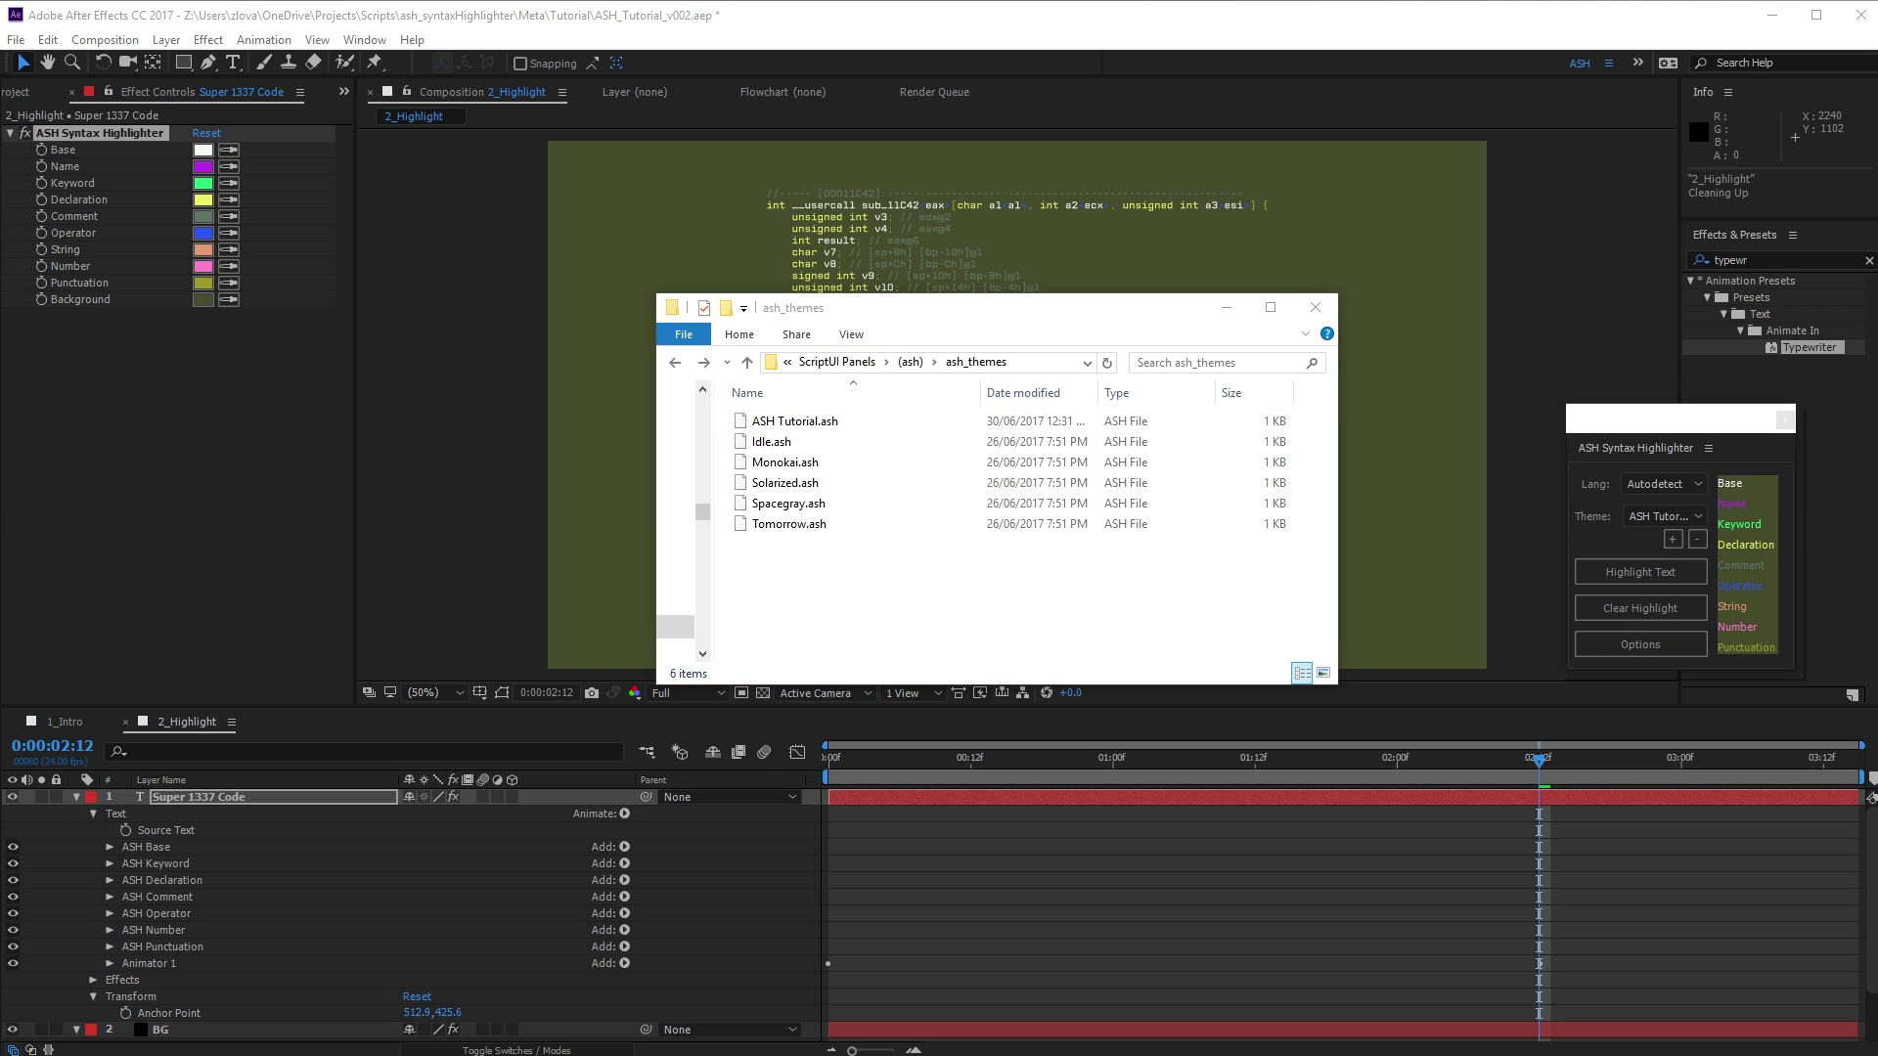
Copy the Robocop 2000 folder into ash_themes and confirm it holds Atom One.ash and Red.ash
drag(978, 650, 955, 605)
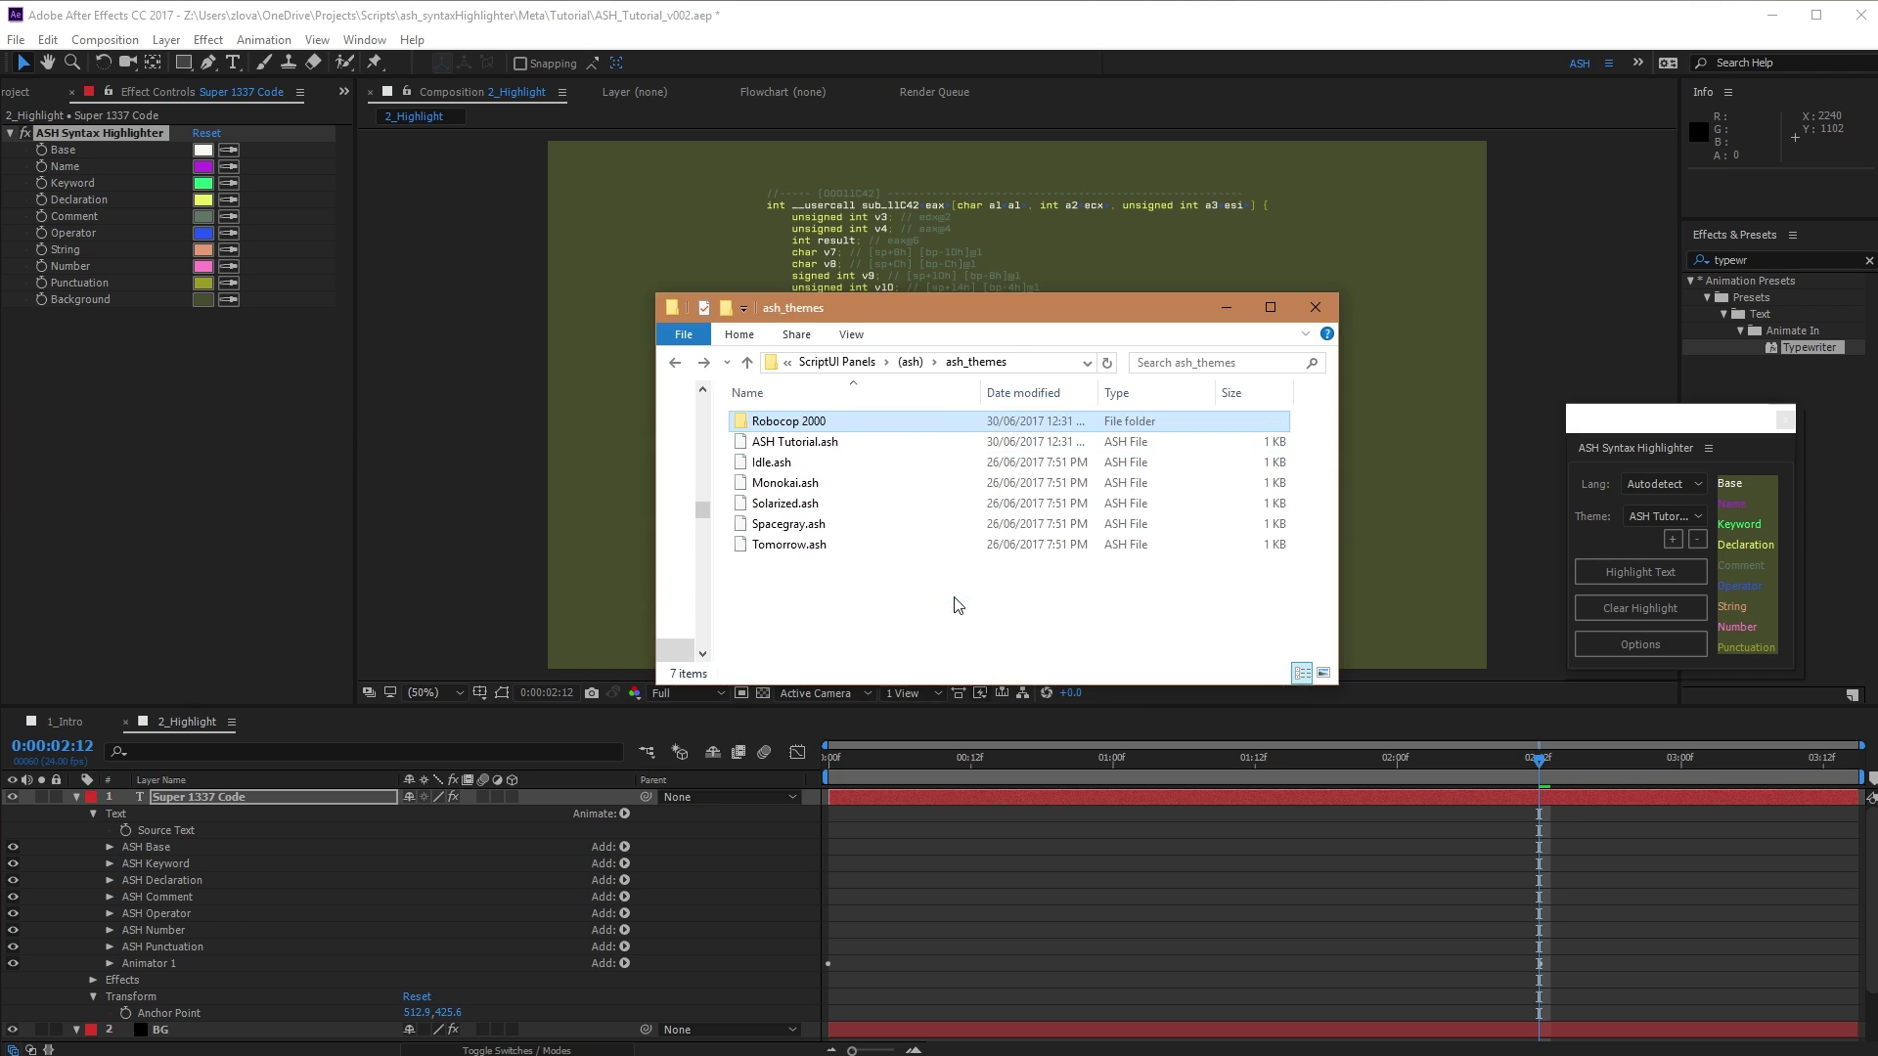
double_click(843, 422)
key(alt+Left)
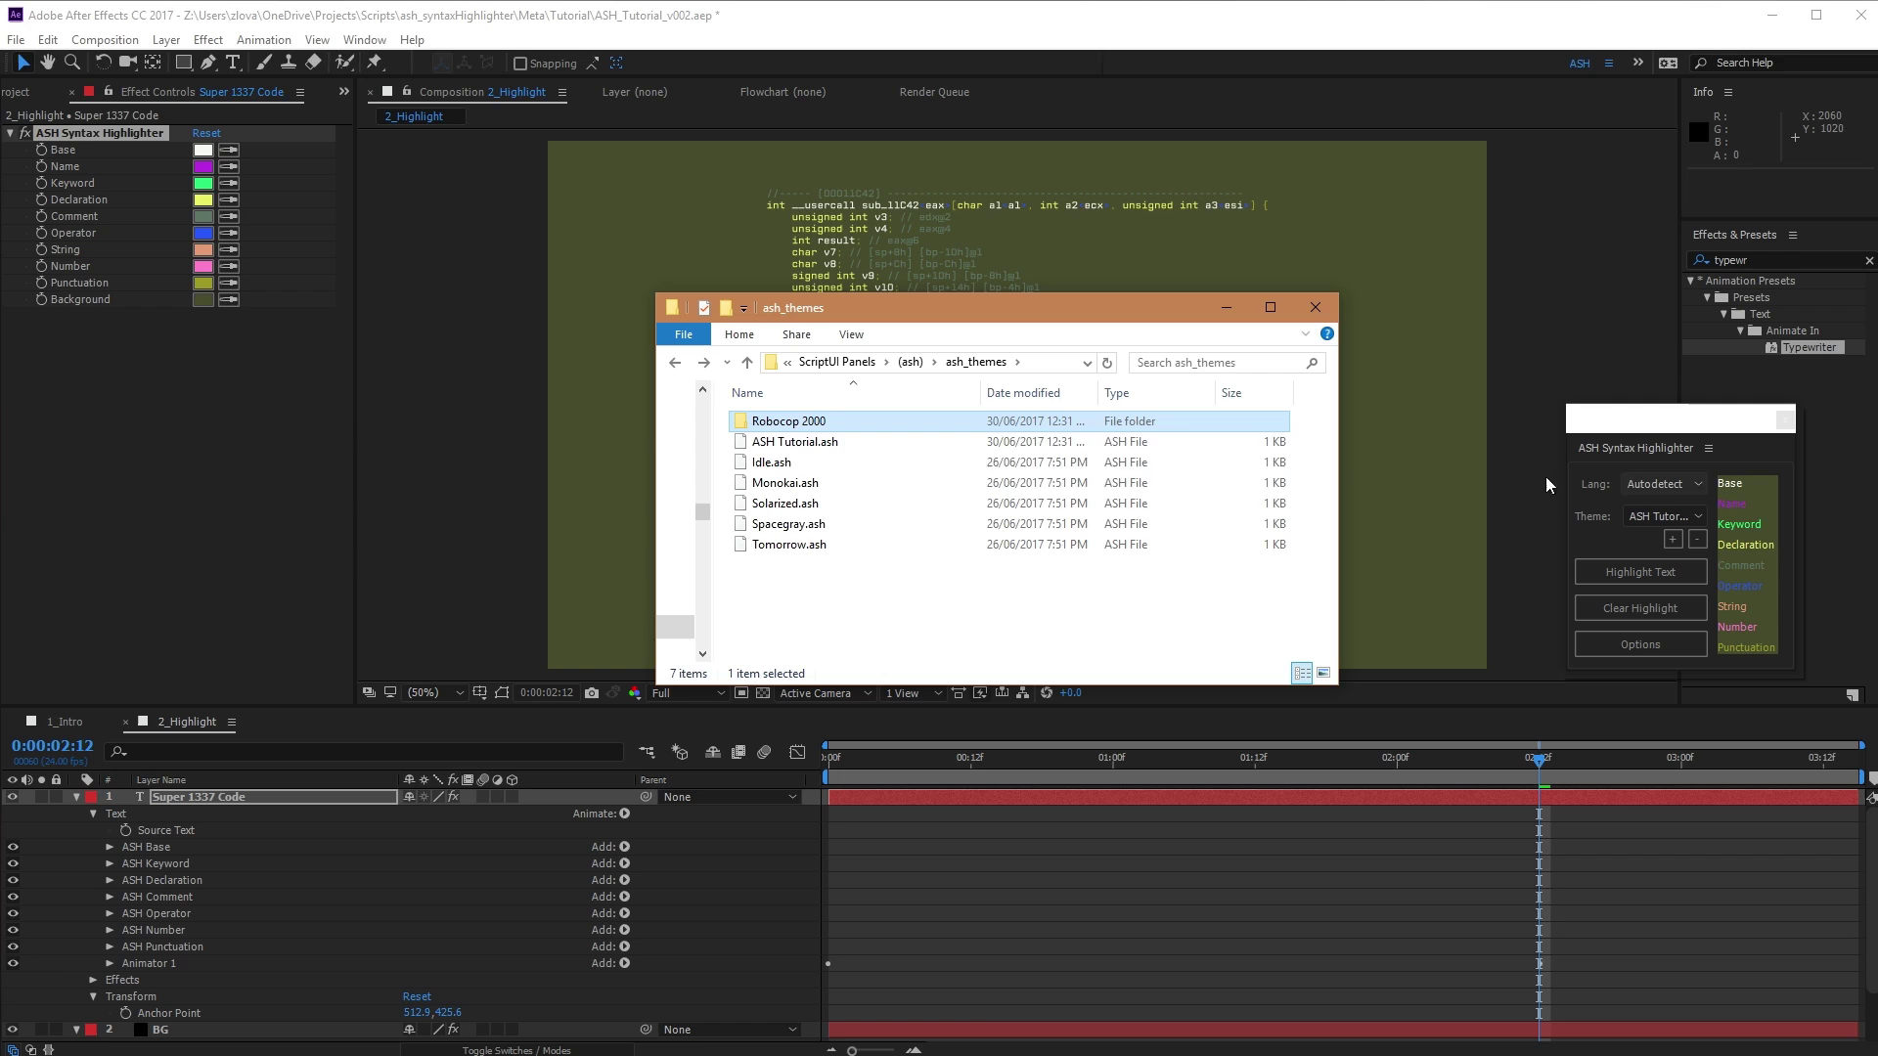
mouse_move(877, 415)
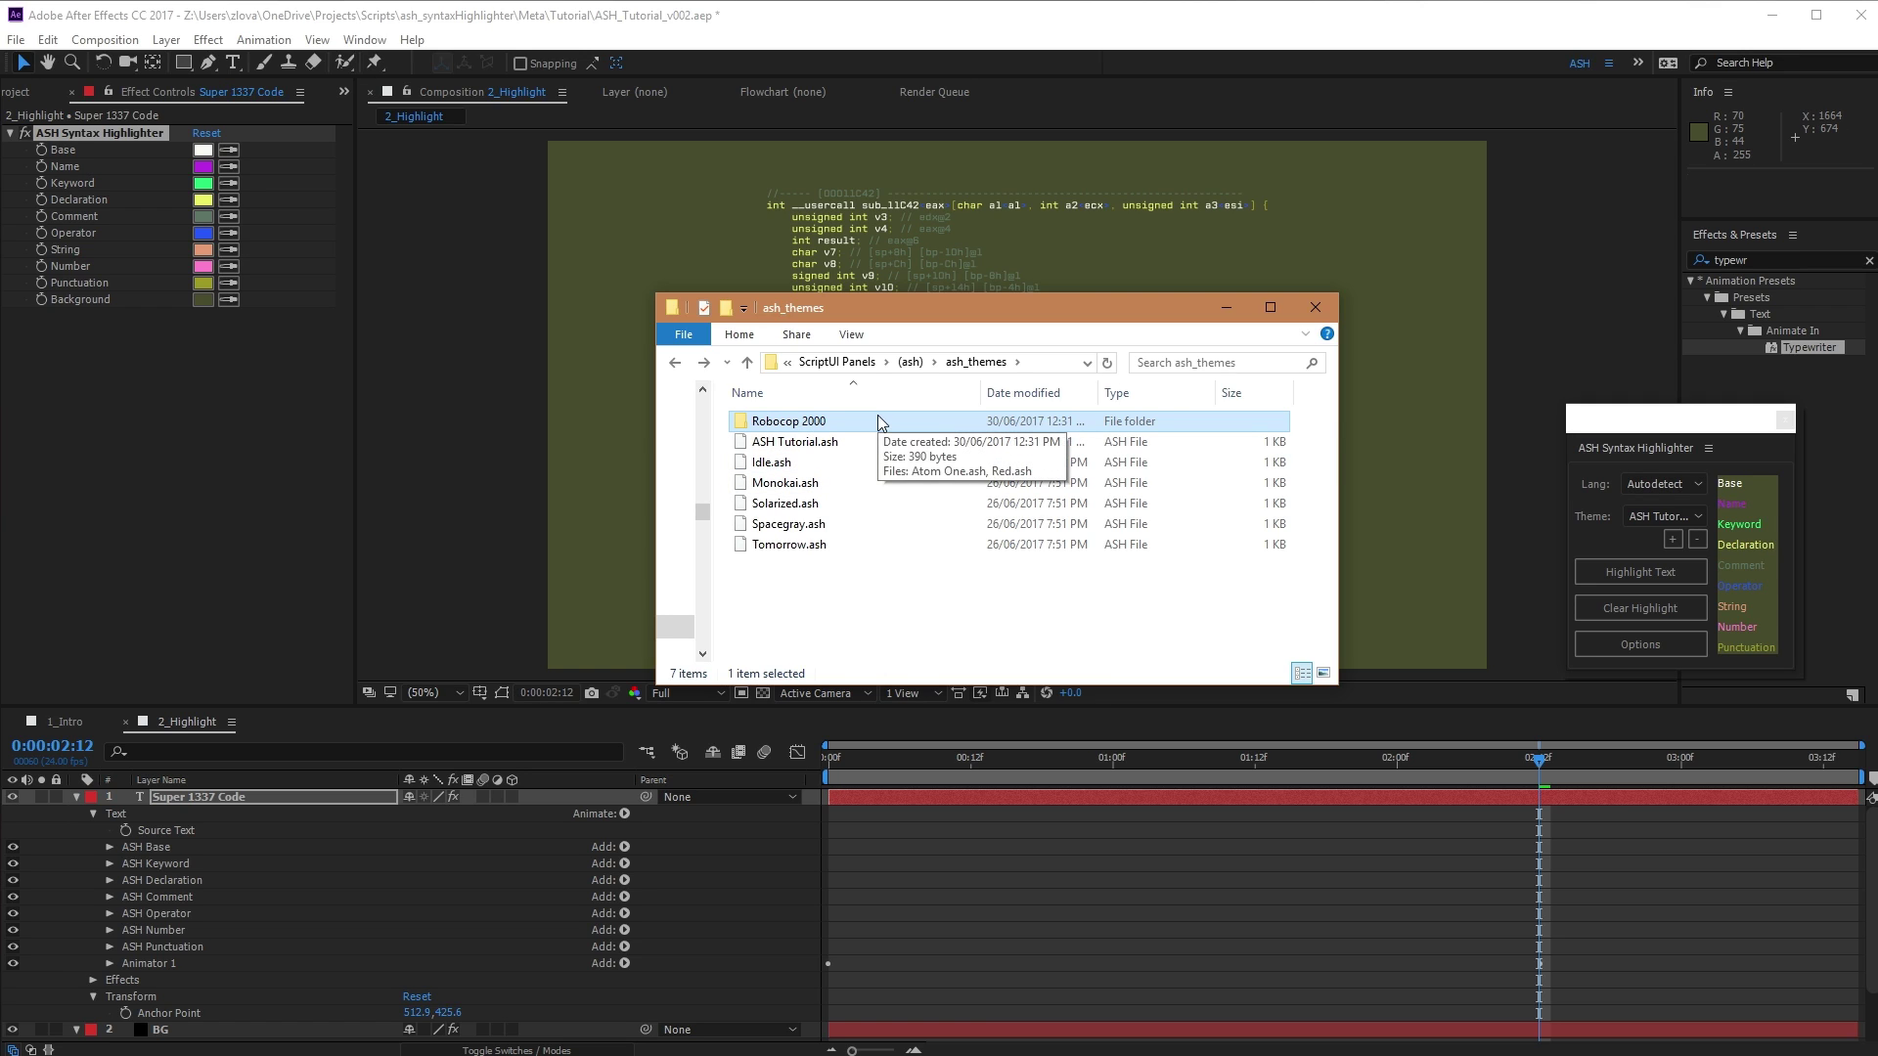
Close and reopen the ASH Syntax Highlighter panel from the Window menu
click(1786, 418)
click(365, 39)
click(311, 830)
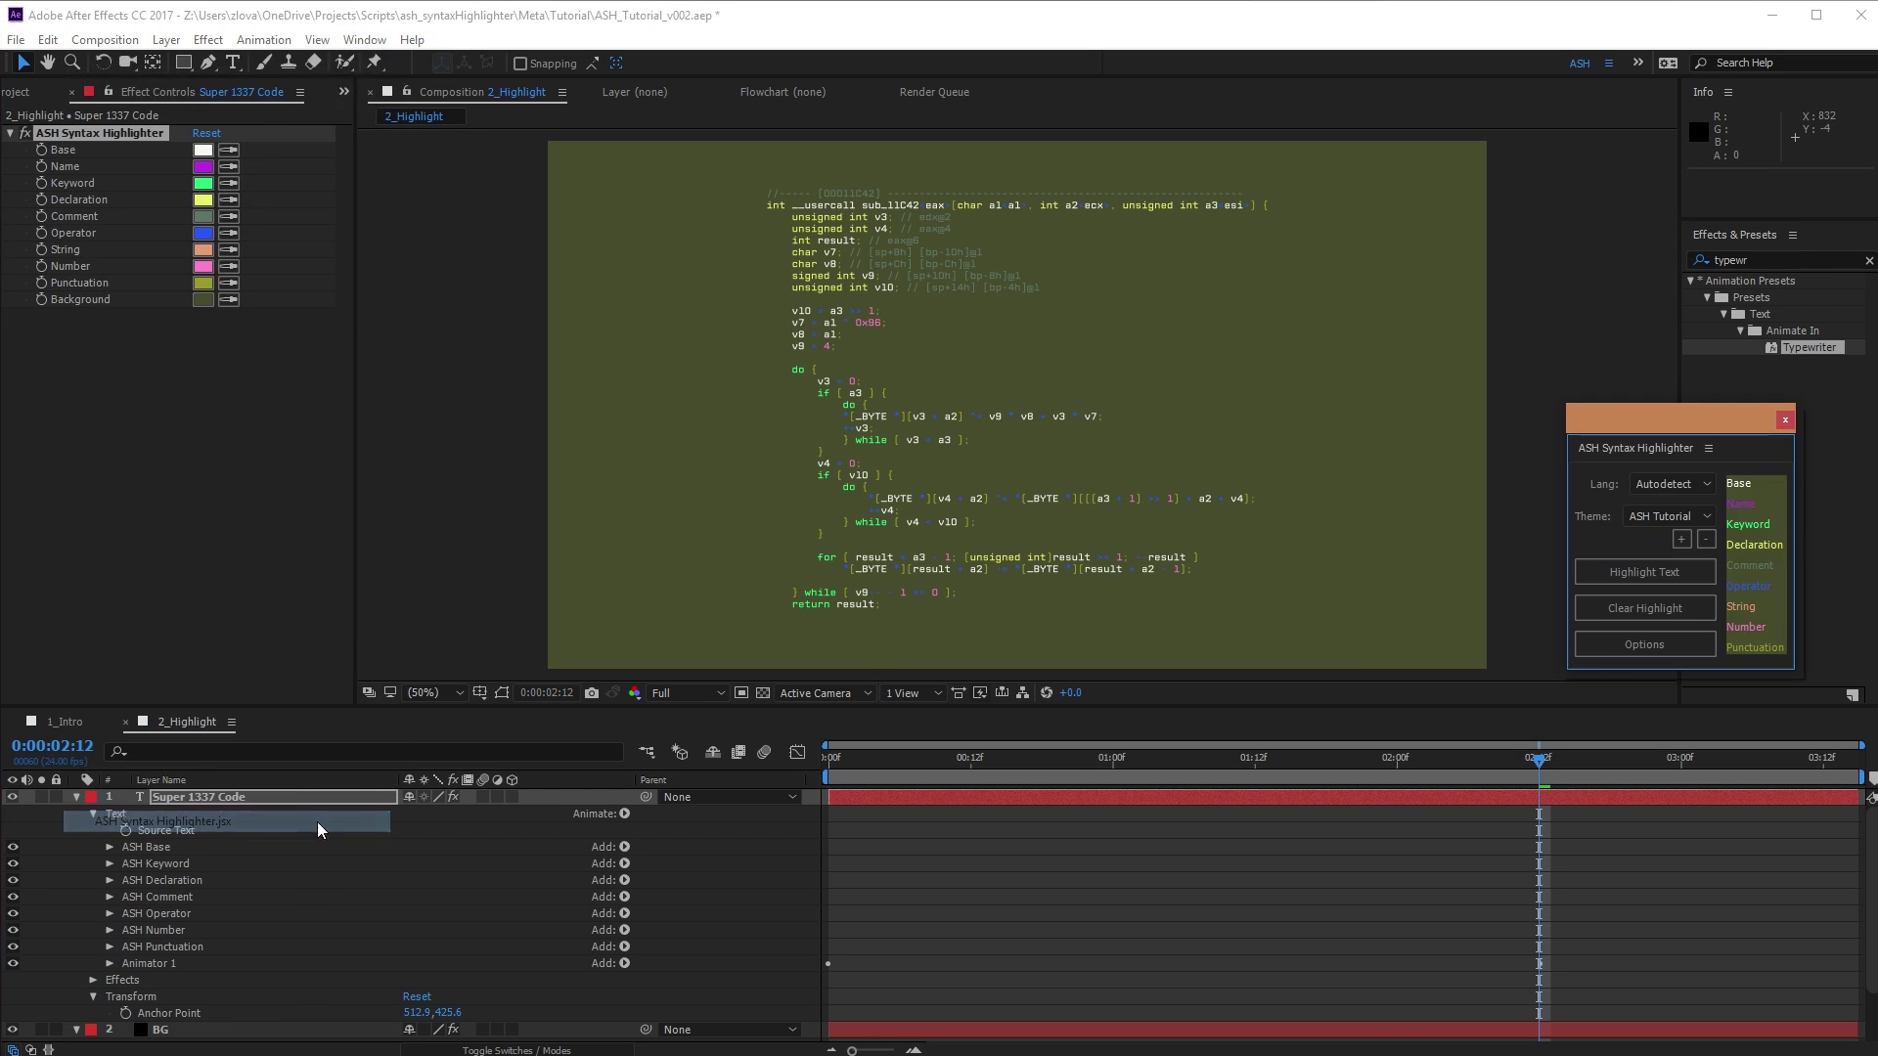
Try the Atom One theme, then apply the Red theme to the code
click(1694, 517)
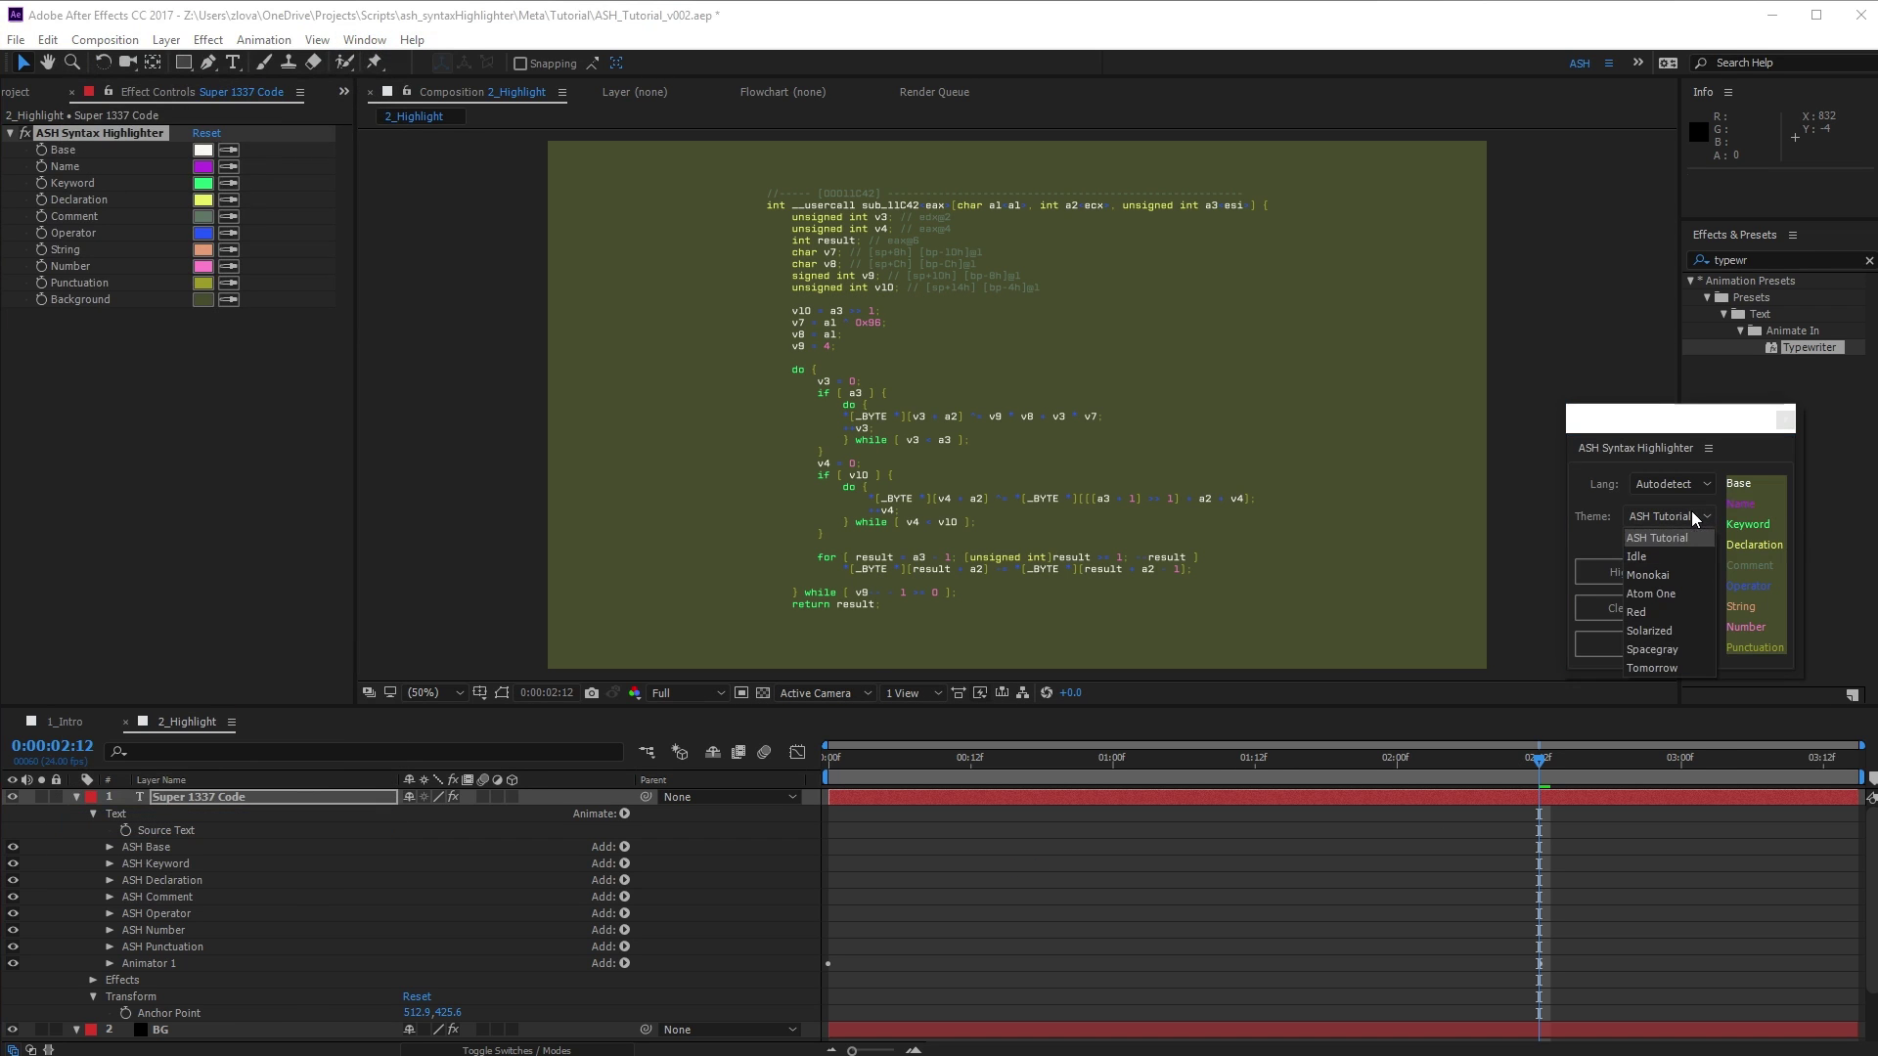
click(1688, 598)
click(1666, 517)
click(1651, 629)
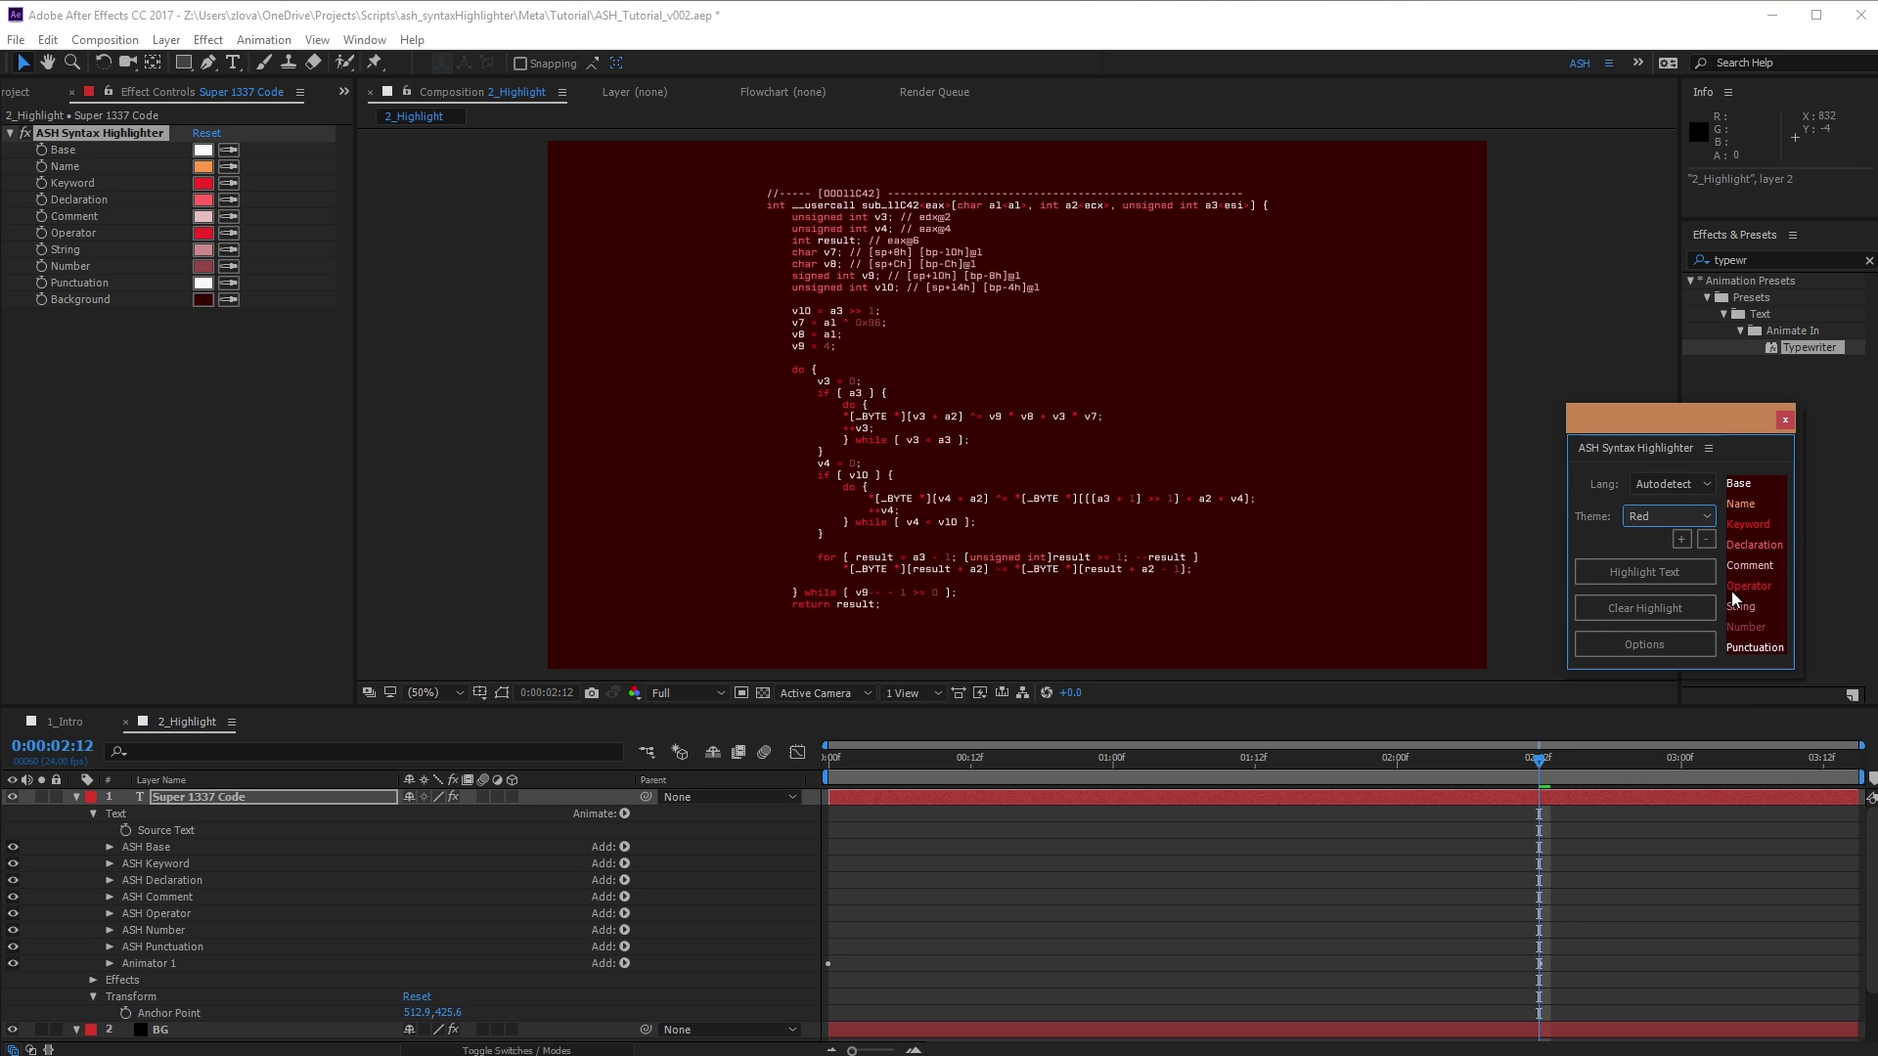
Select the ASH Tutorial theme and delete it, confirming with Yes
click(1710, 520)
click(1655, 539)
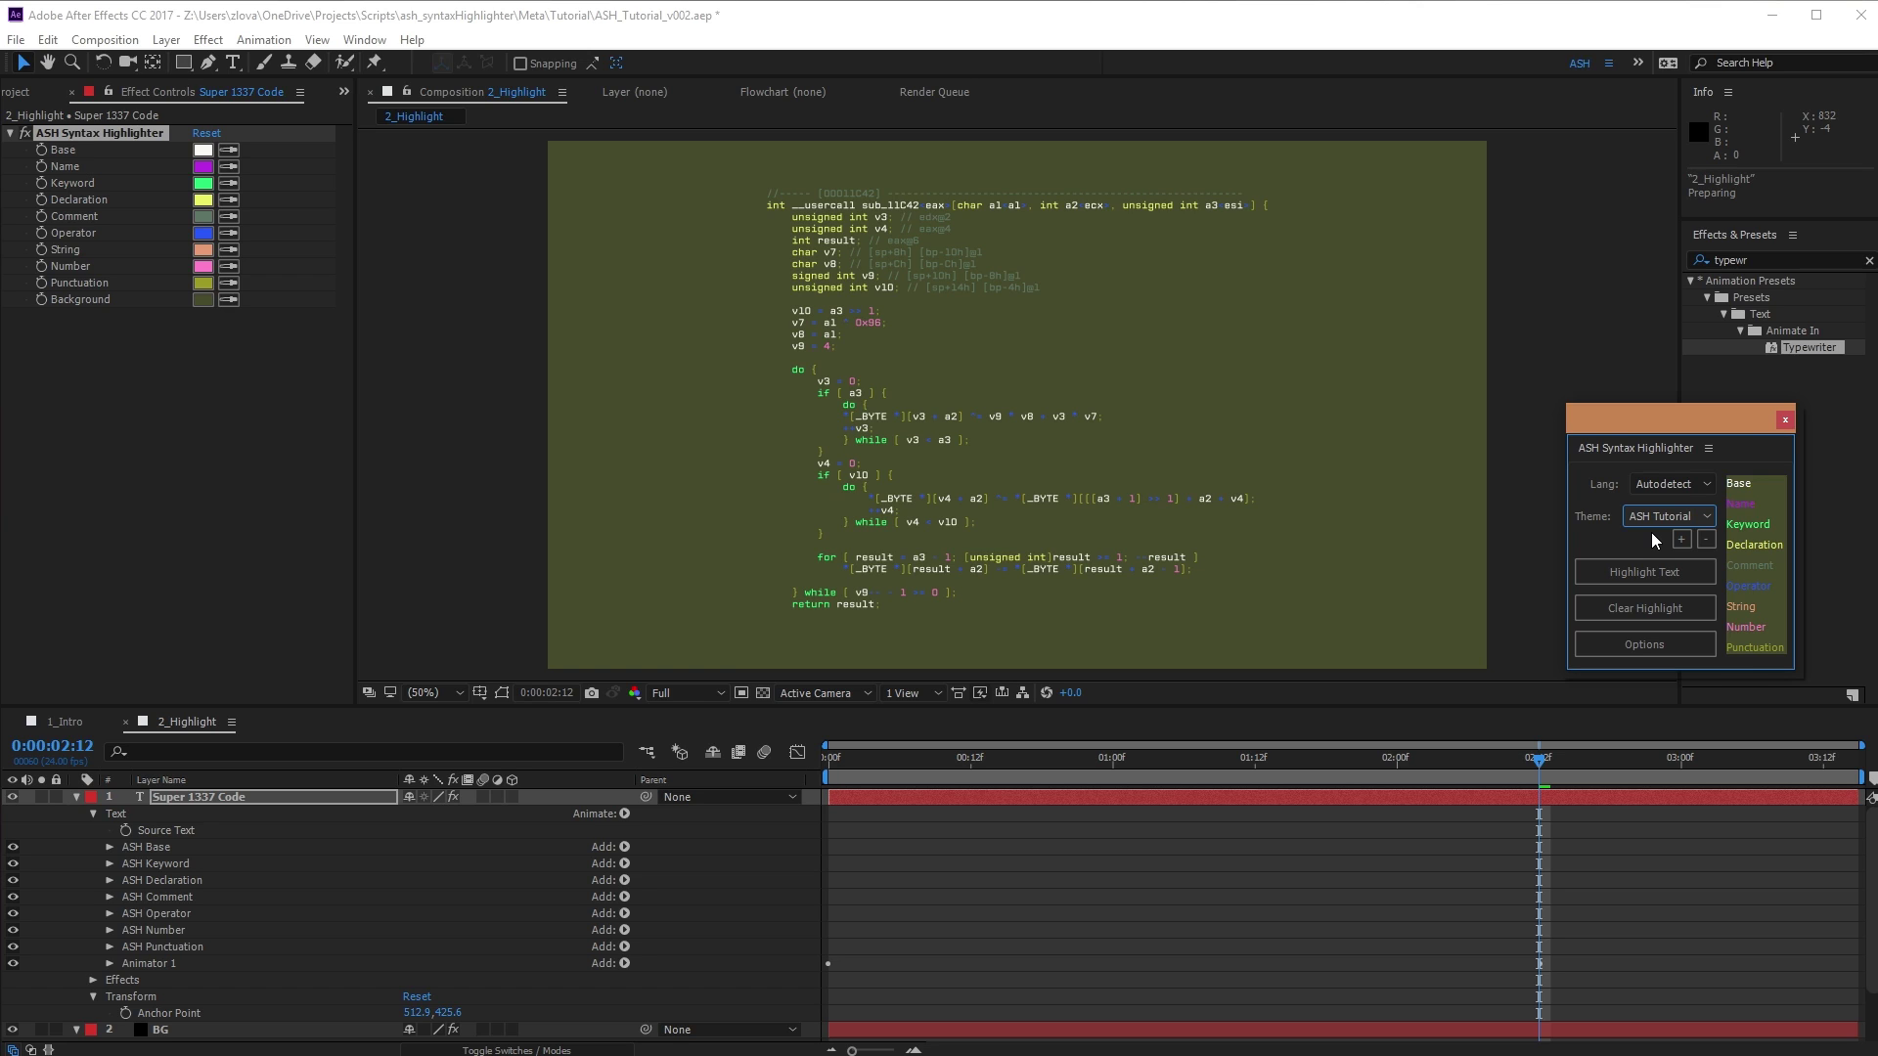
click(1706, 539)
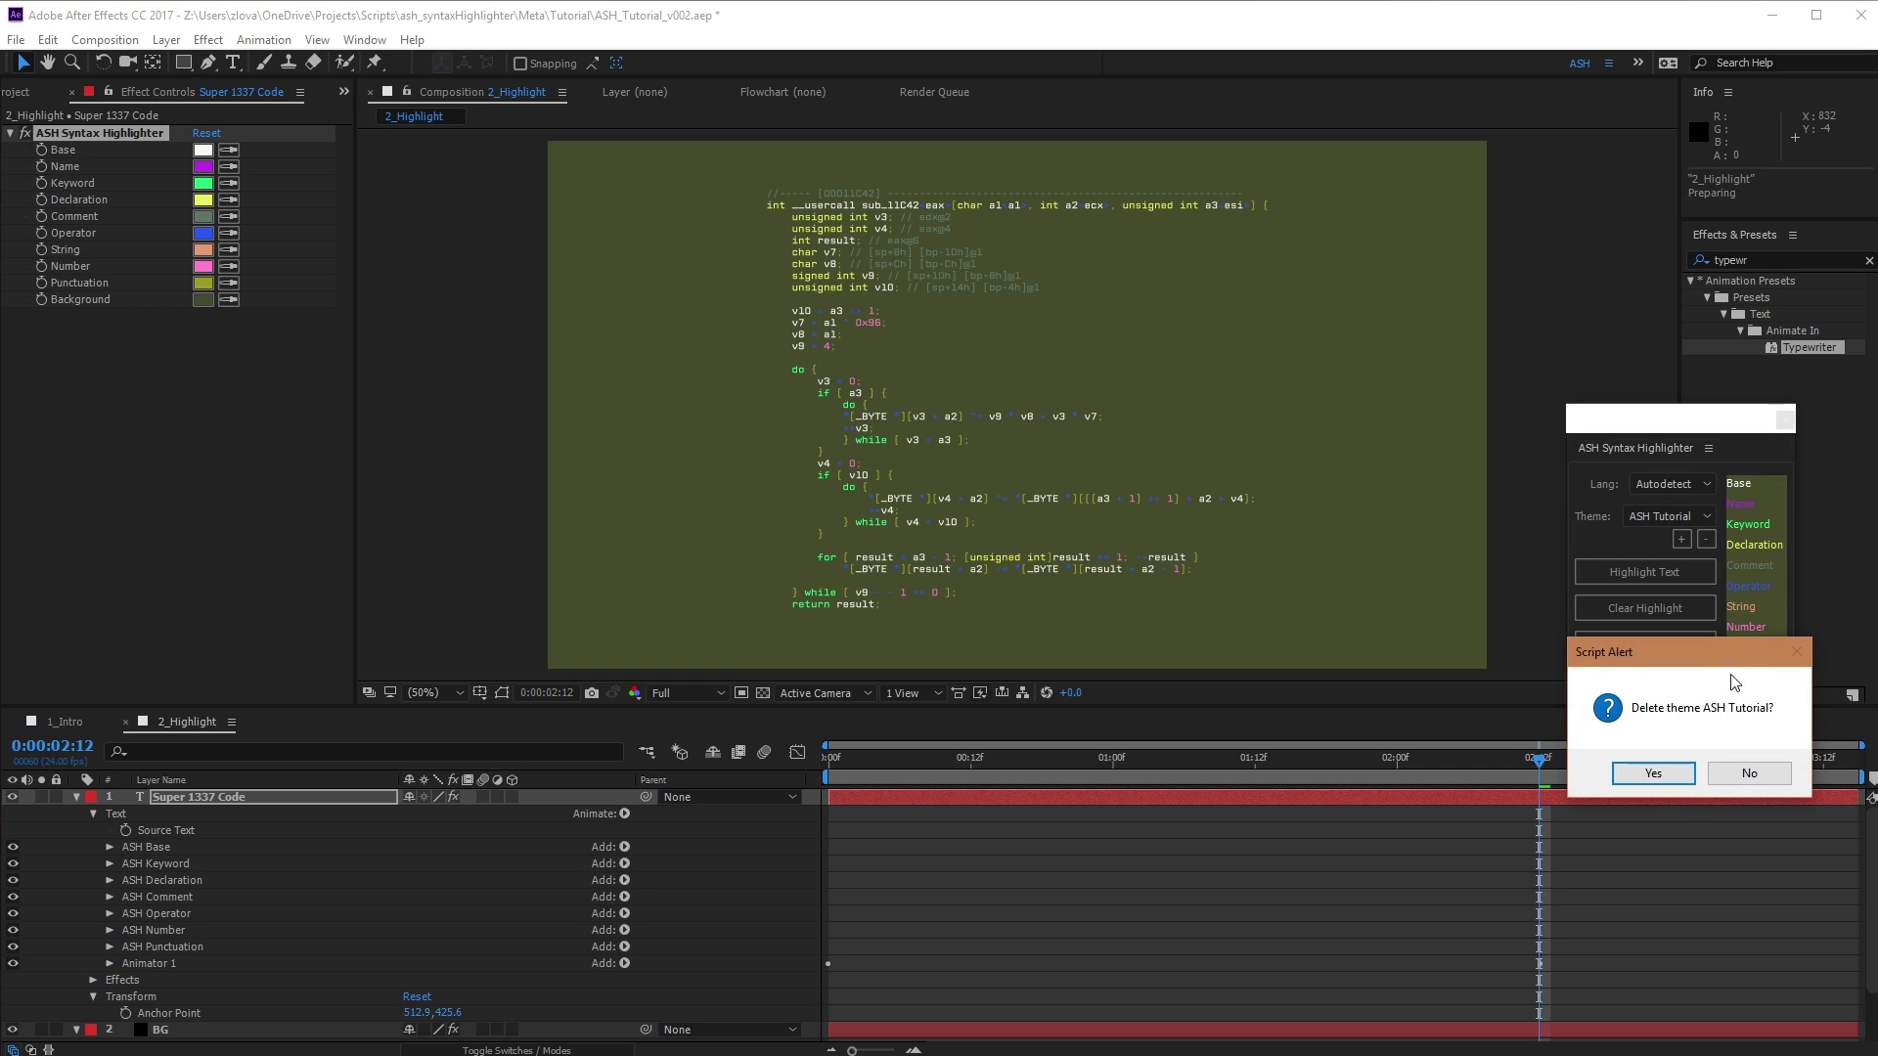
click(1655, 774)
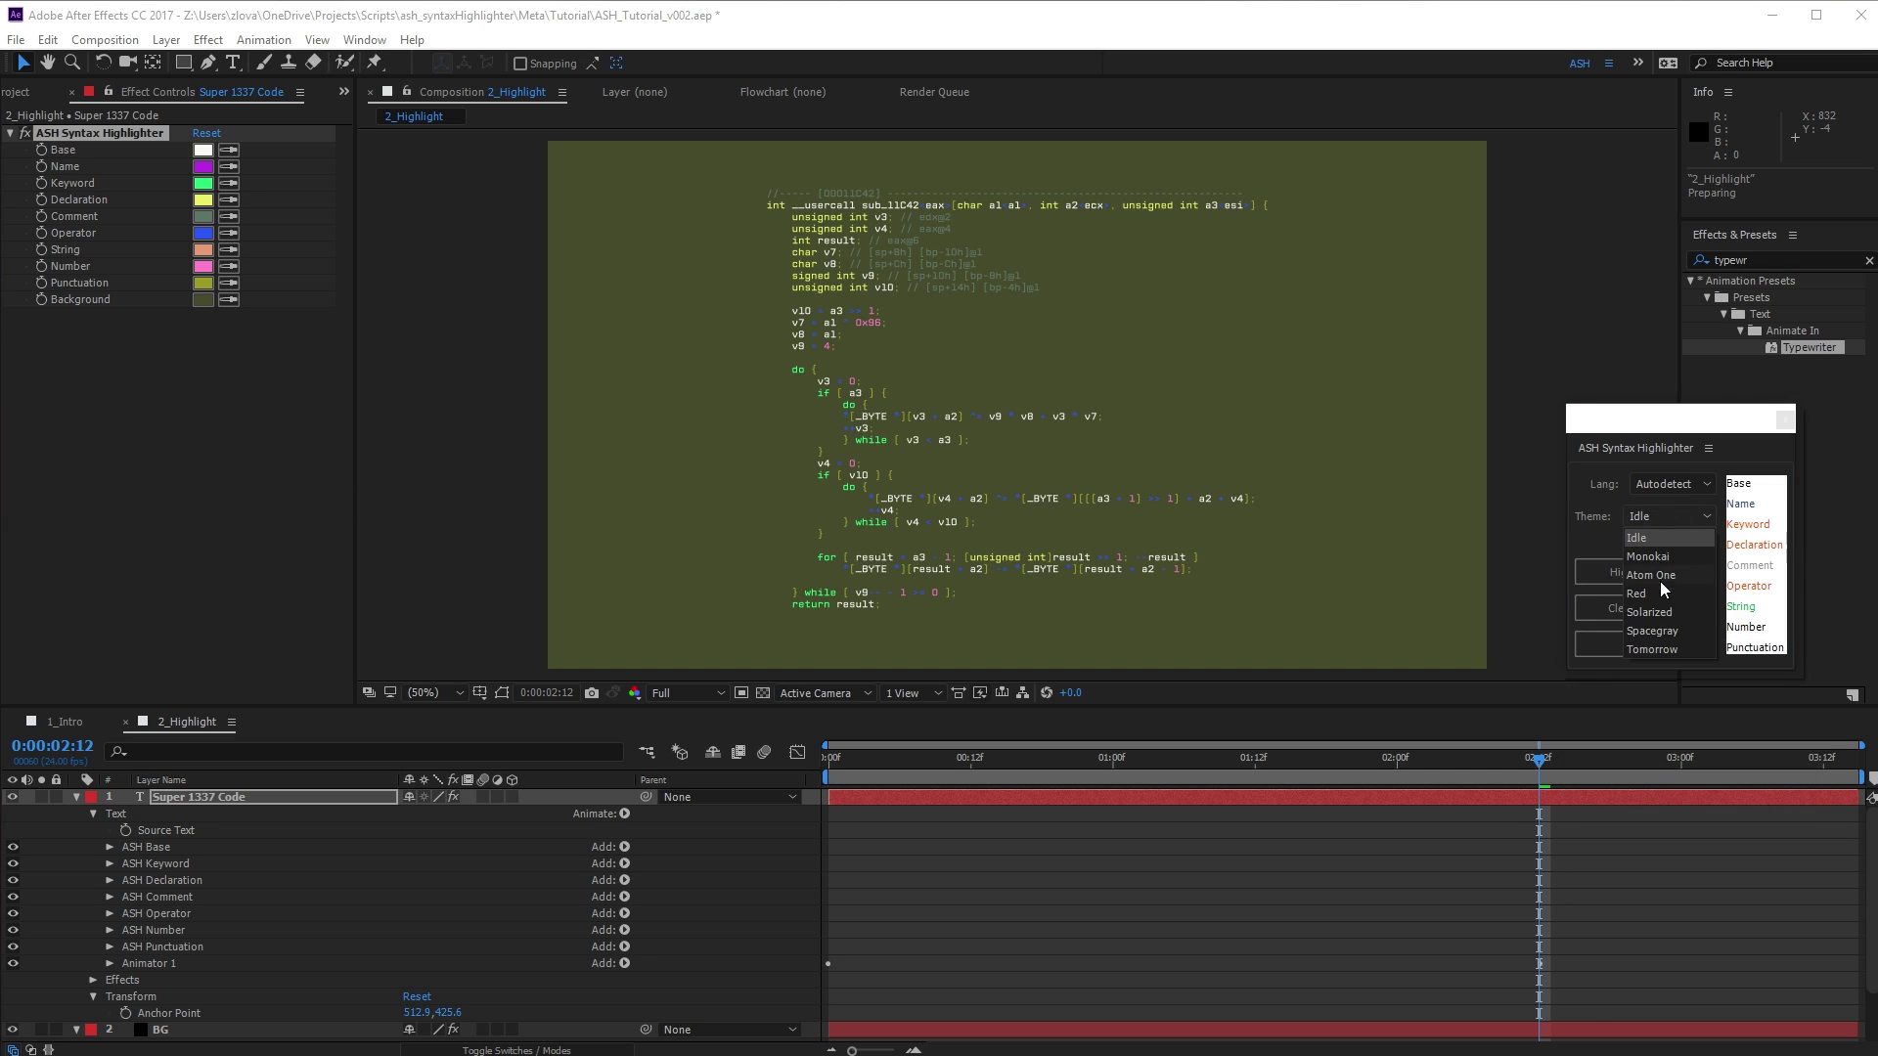
Apply the Atom One theme to the code and review the language list
click(1651, 575)
key(alt+Tab)
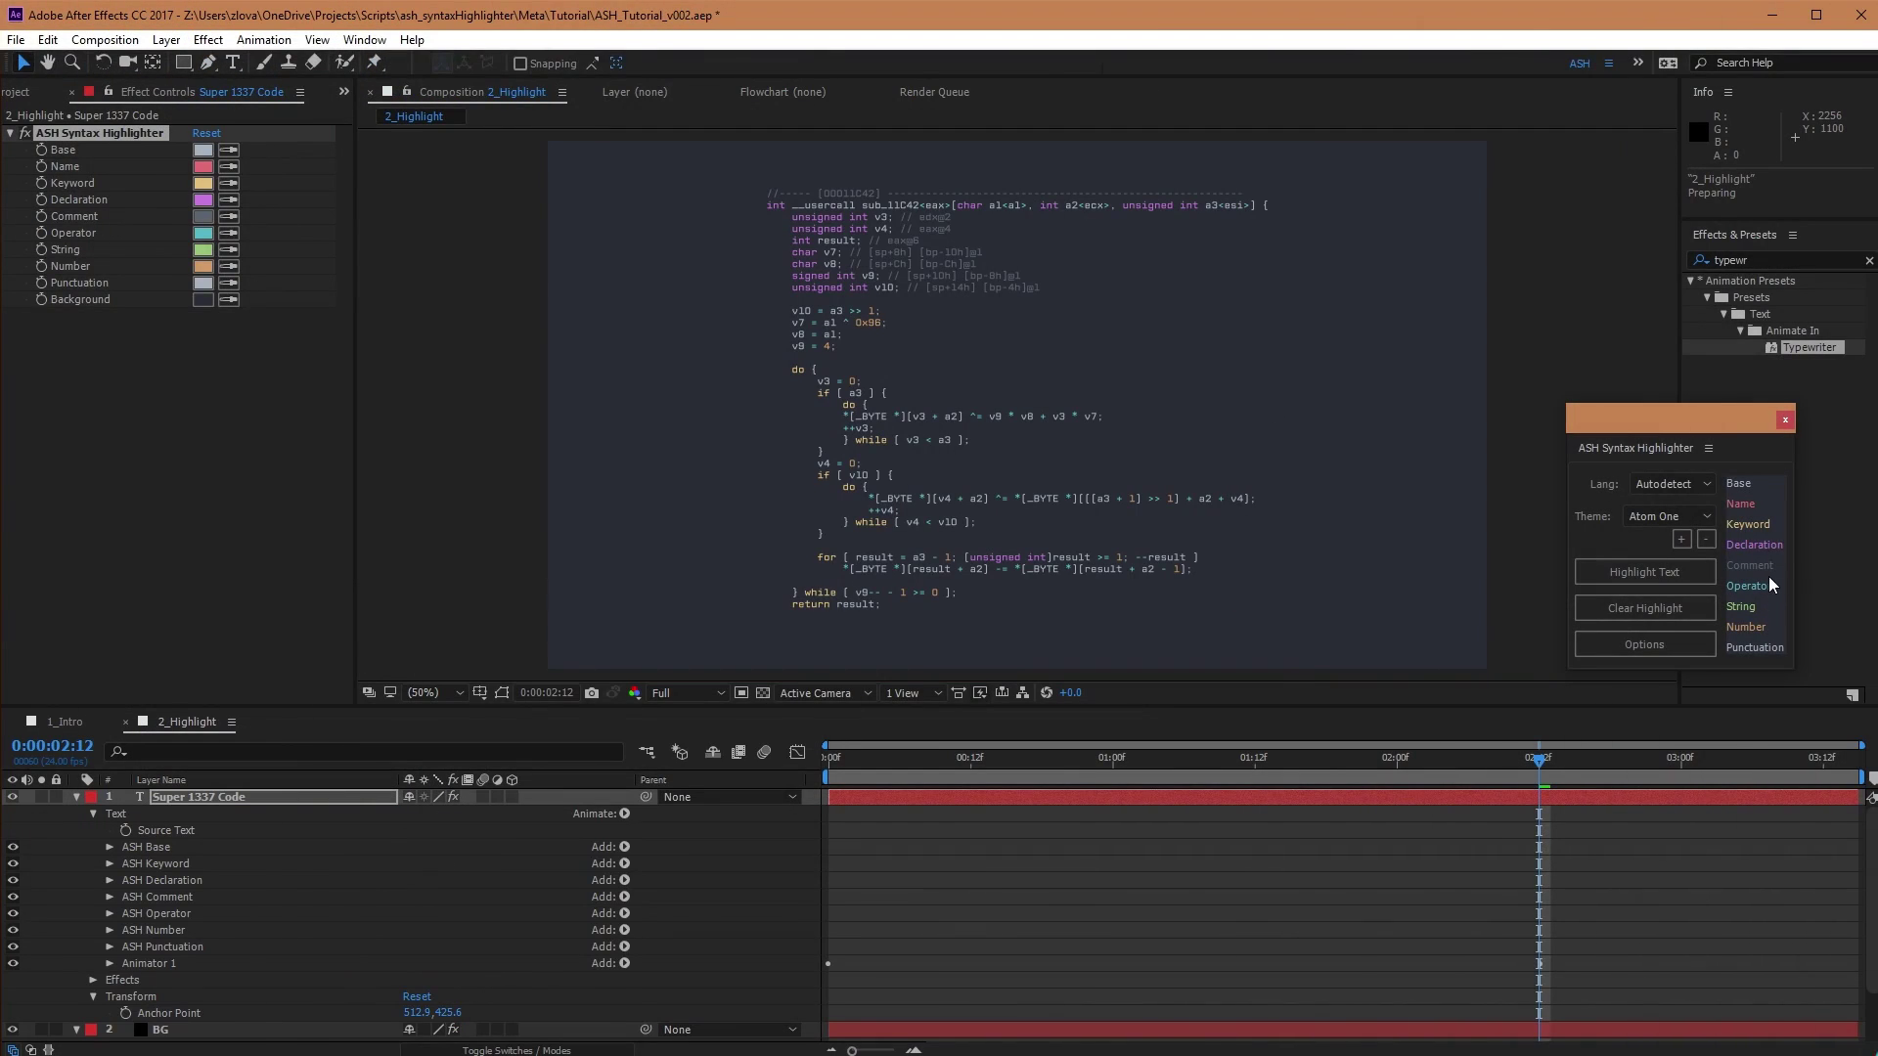
click(1711, 484)
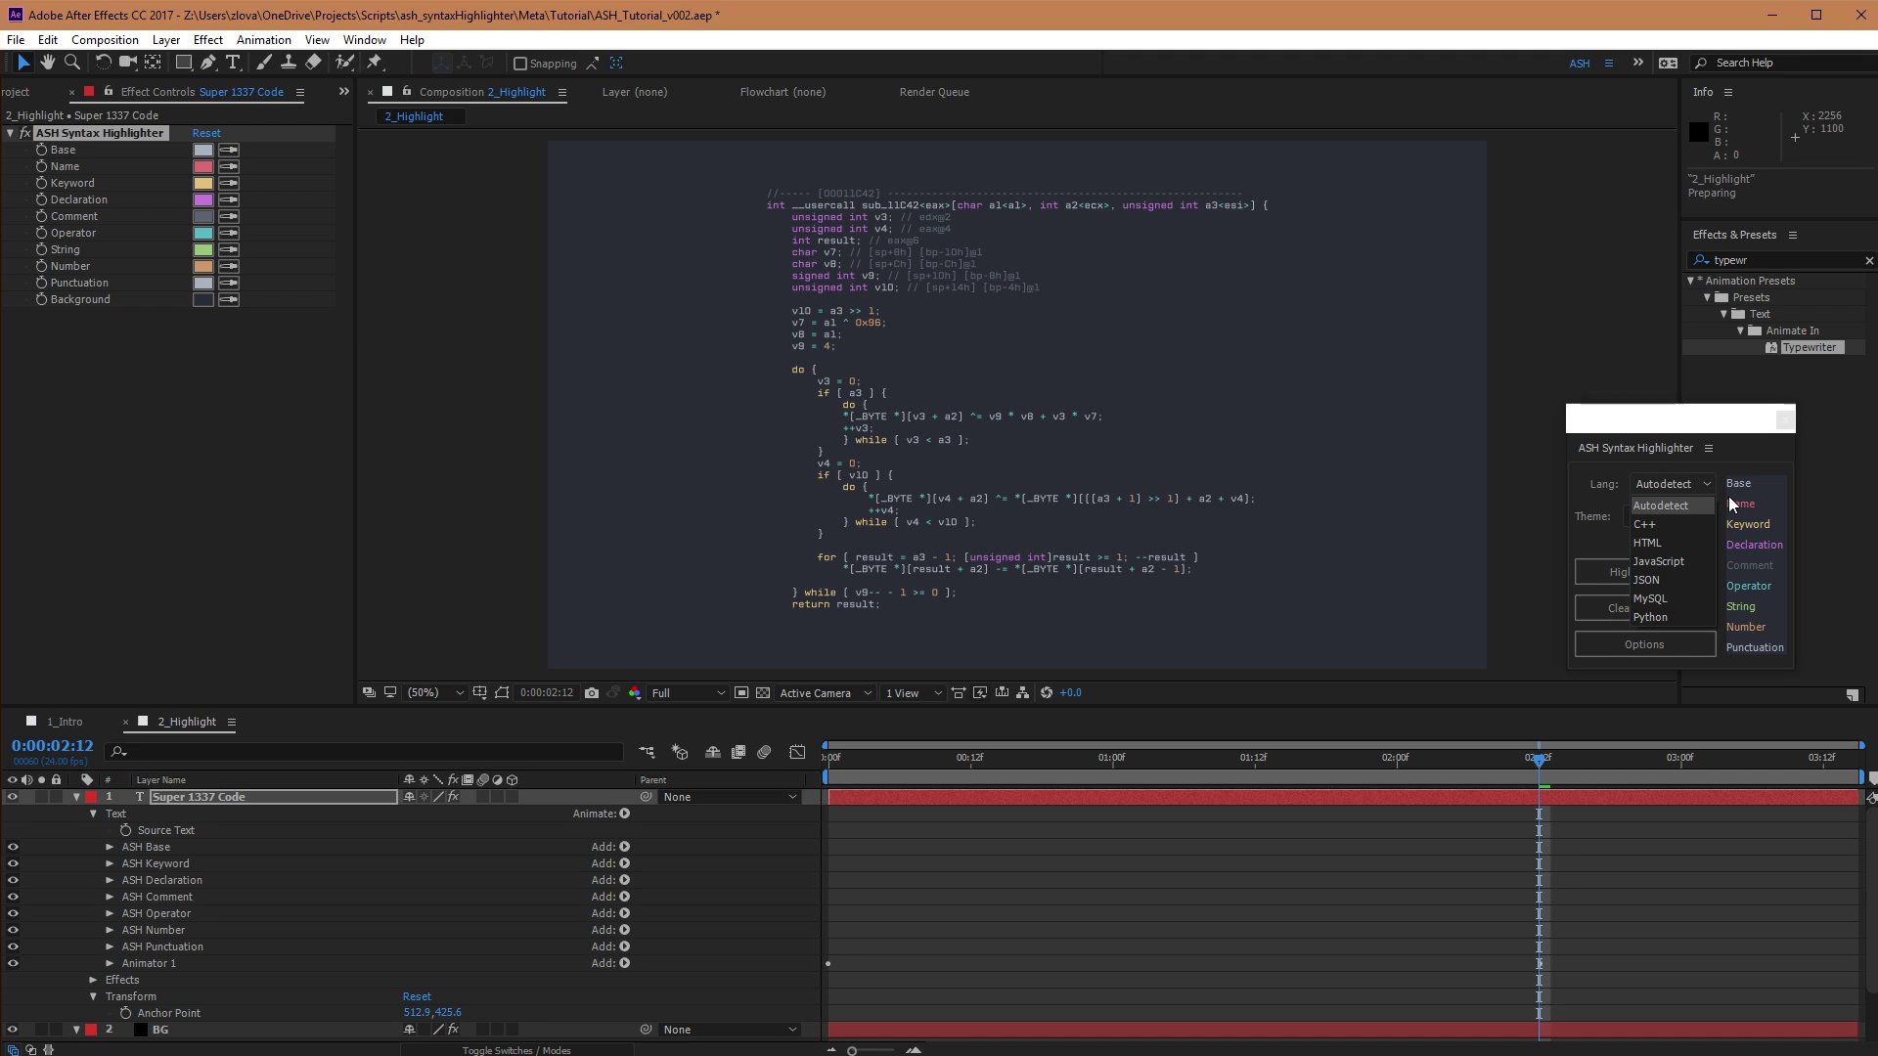
click(1727, 499)
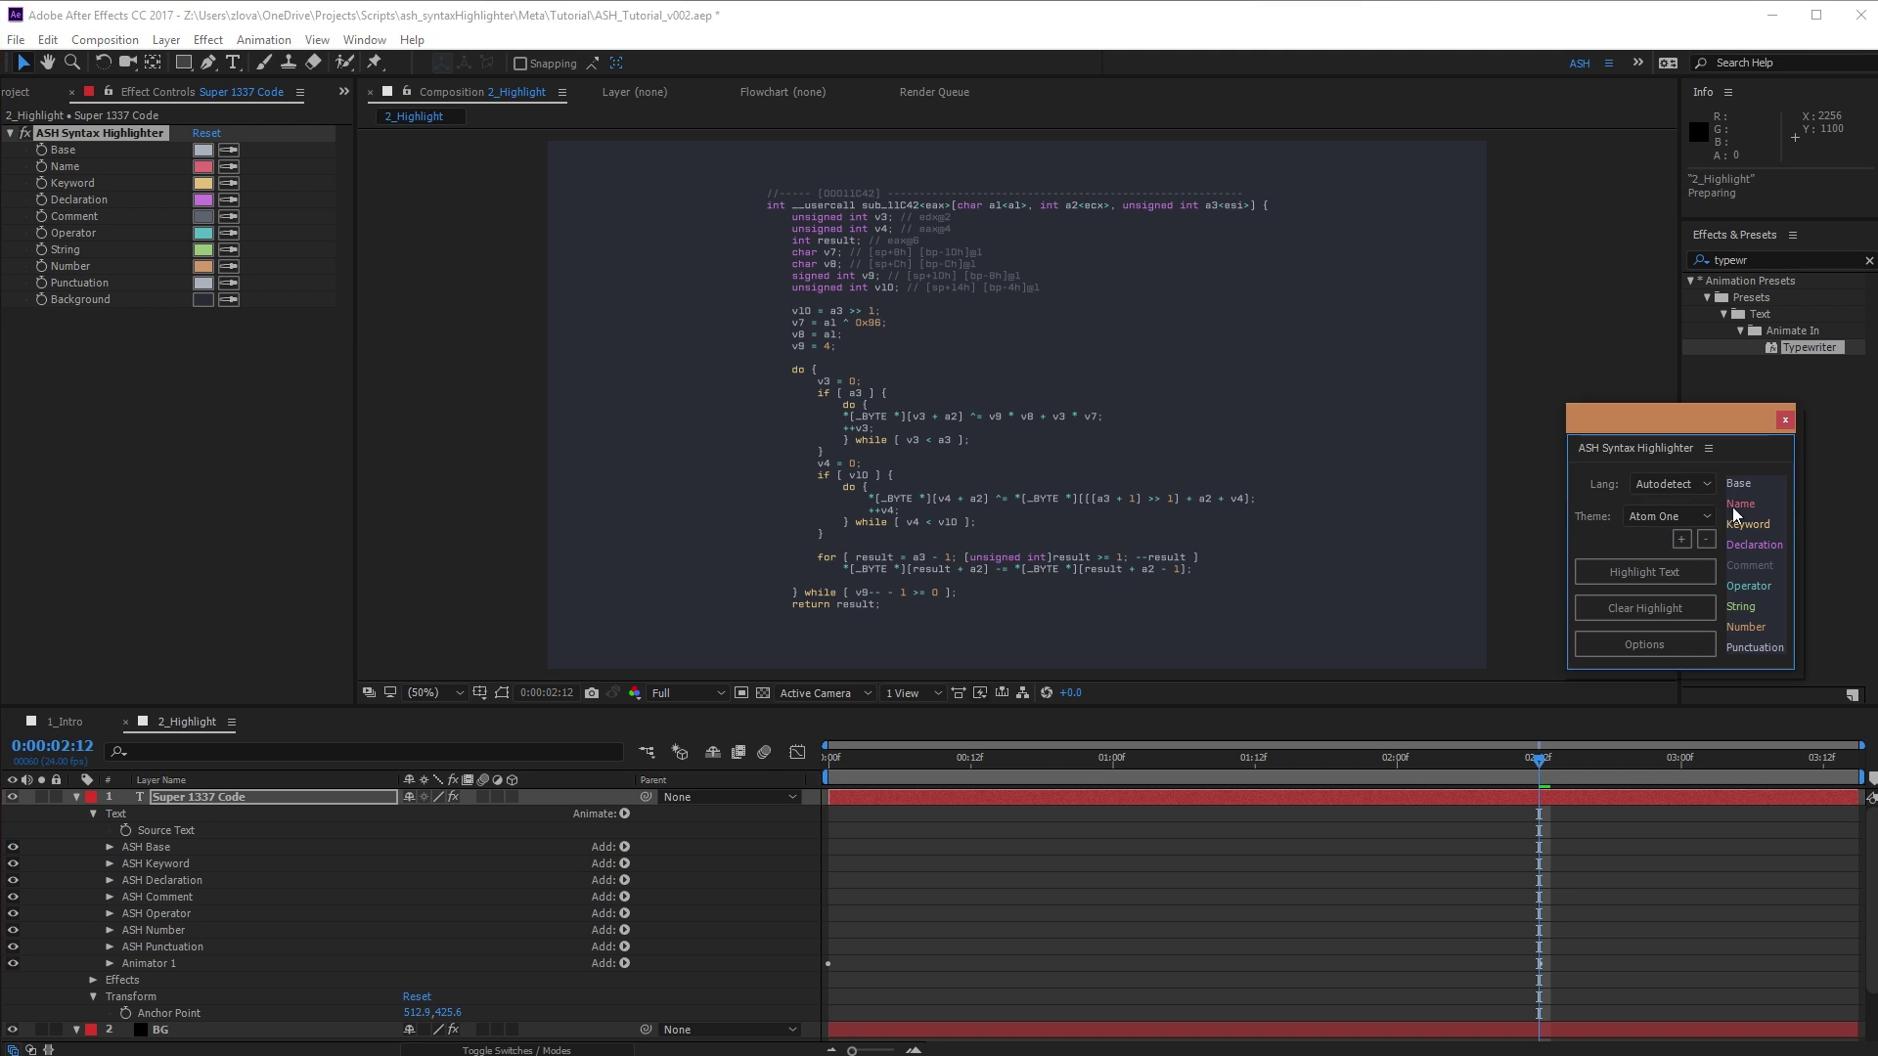
click(1698, 641)
drag(1674, 487, 1153, 371)
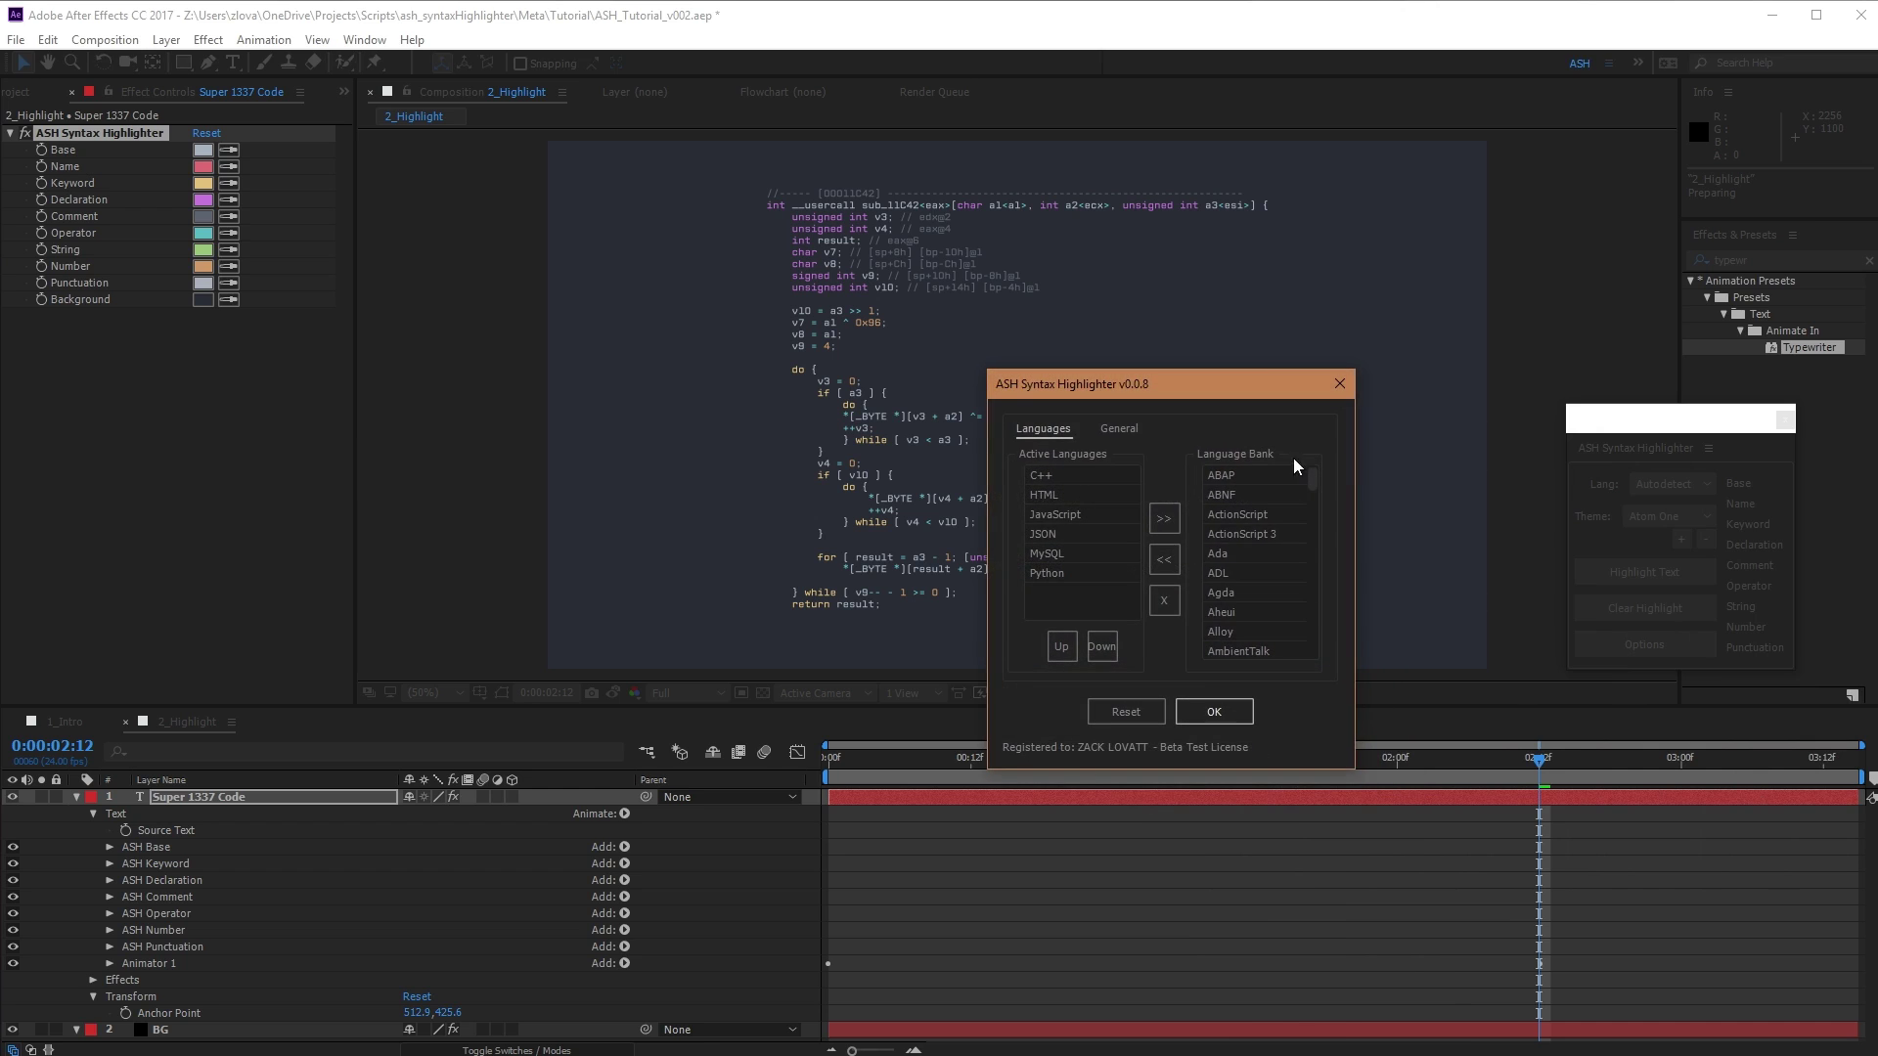
drag(1312, 474, 1305, 612)
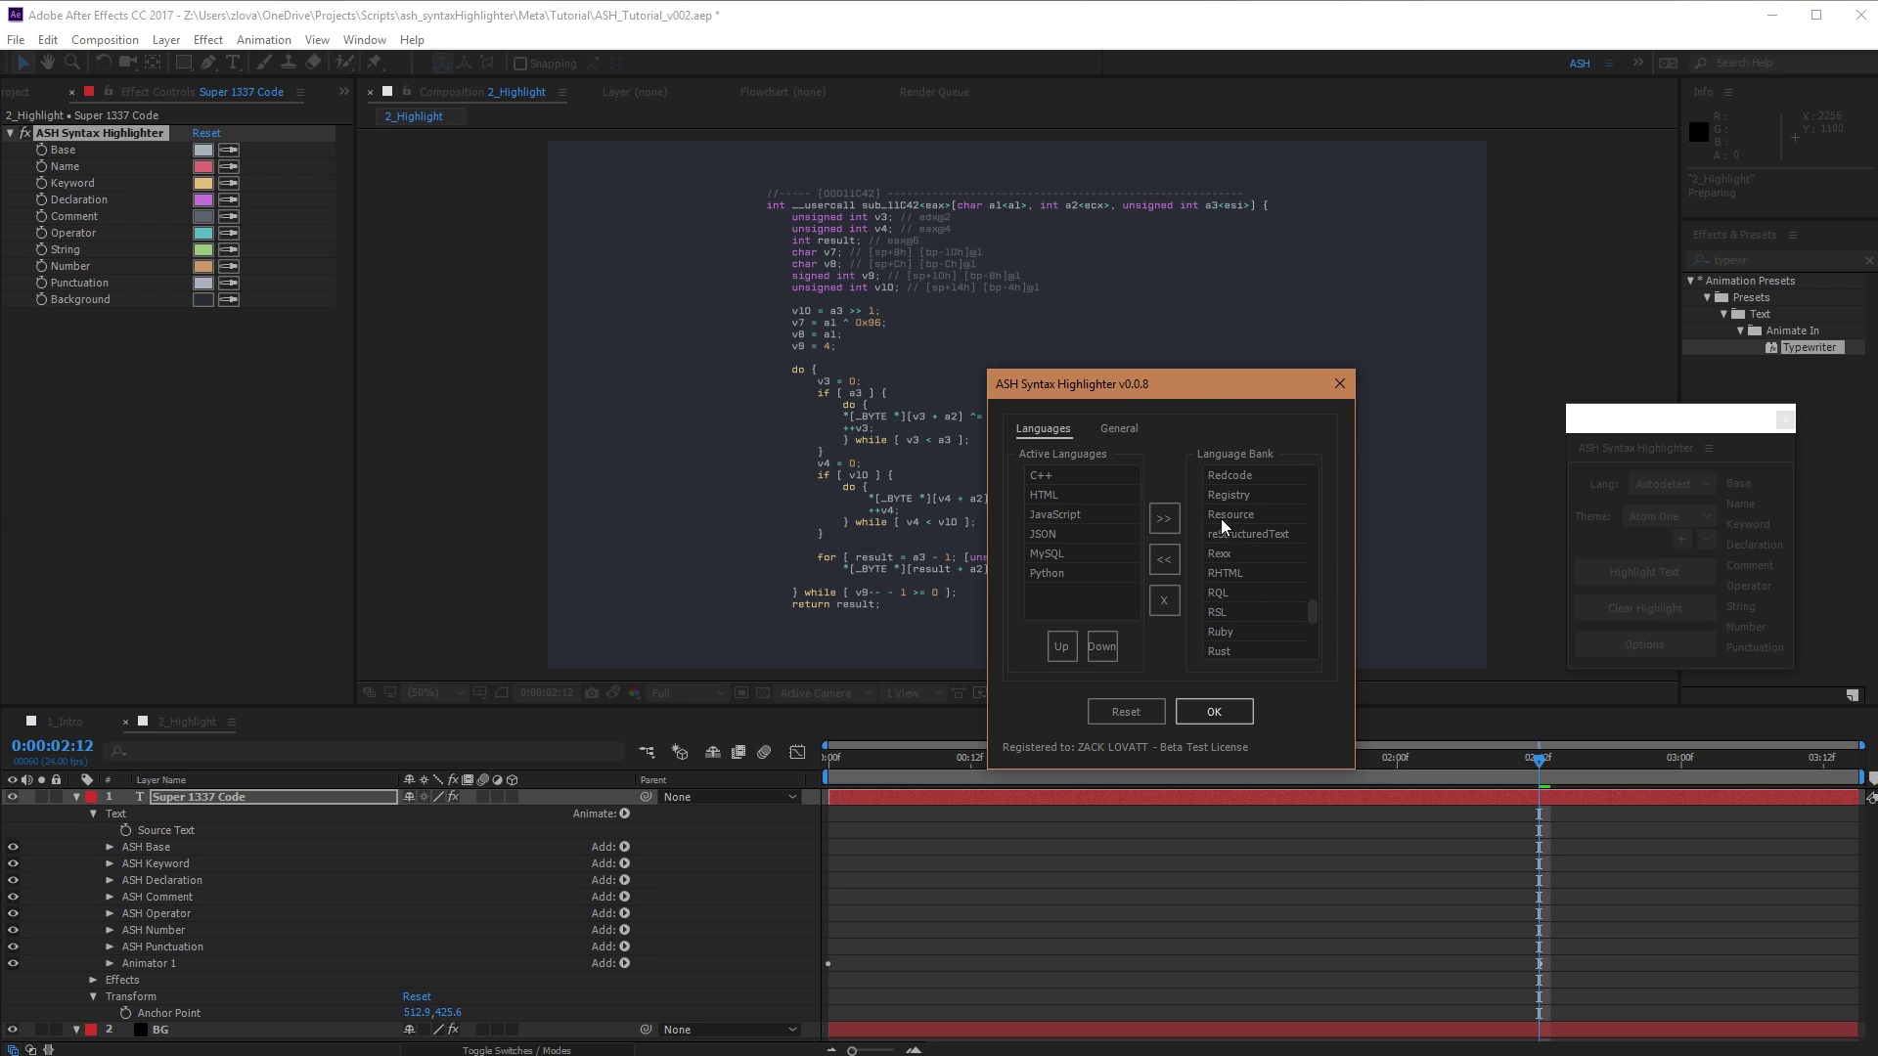
drag(1223, 553, 1230, 567)
click(1164, 559)
drag(1061, 516, 1069, 577)
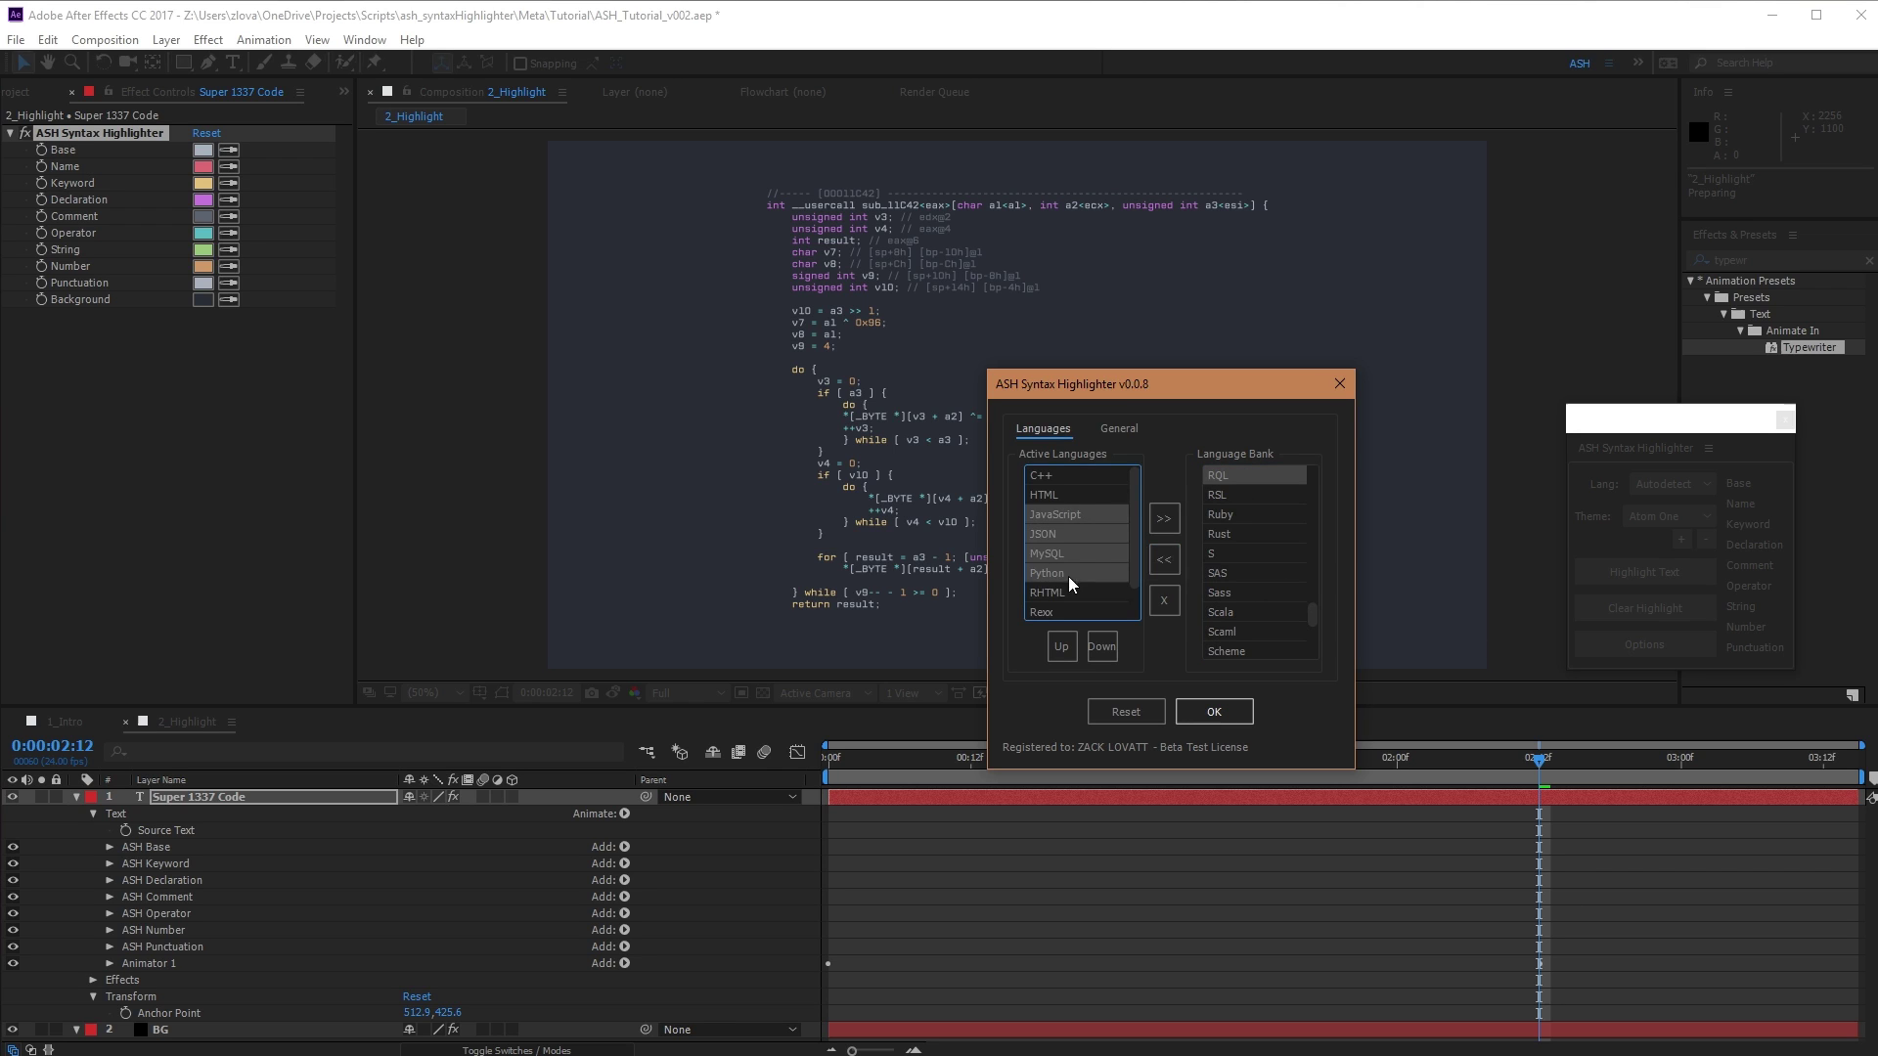
click(1167, 520)
click(1102, 647)
click(1102, 647)
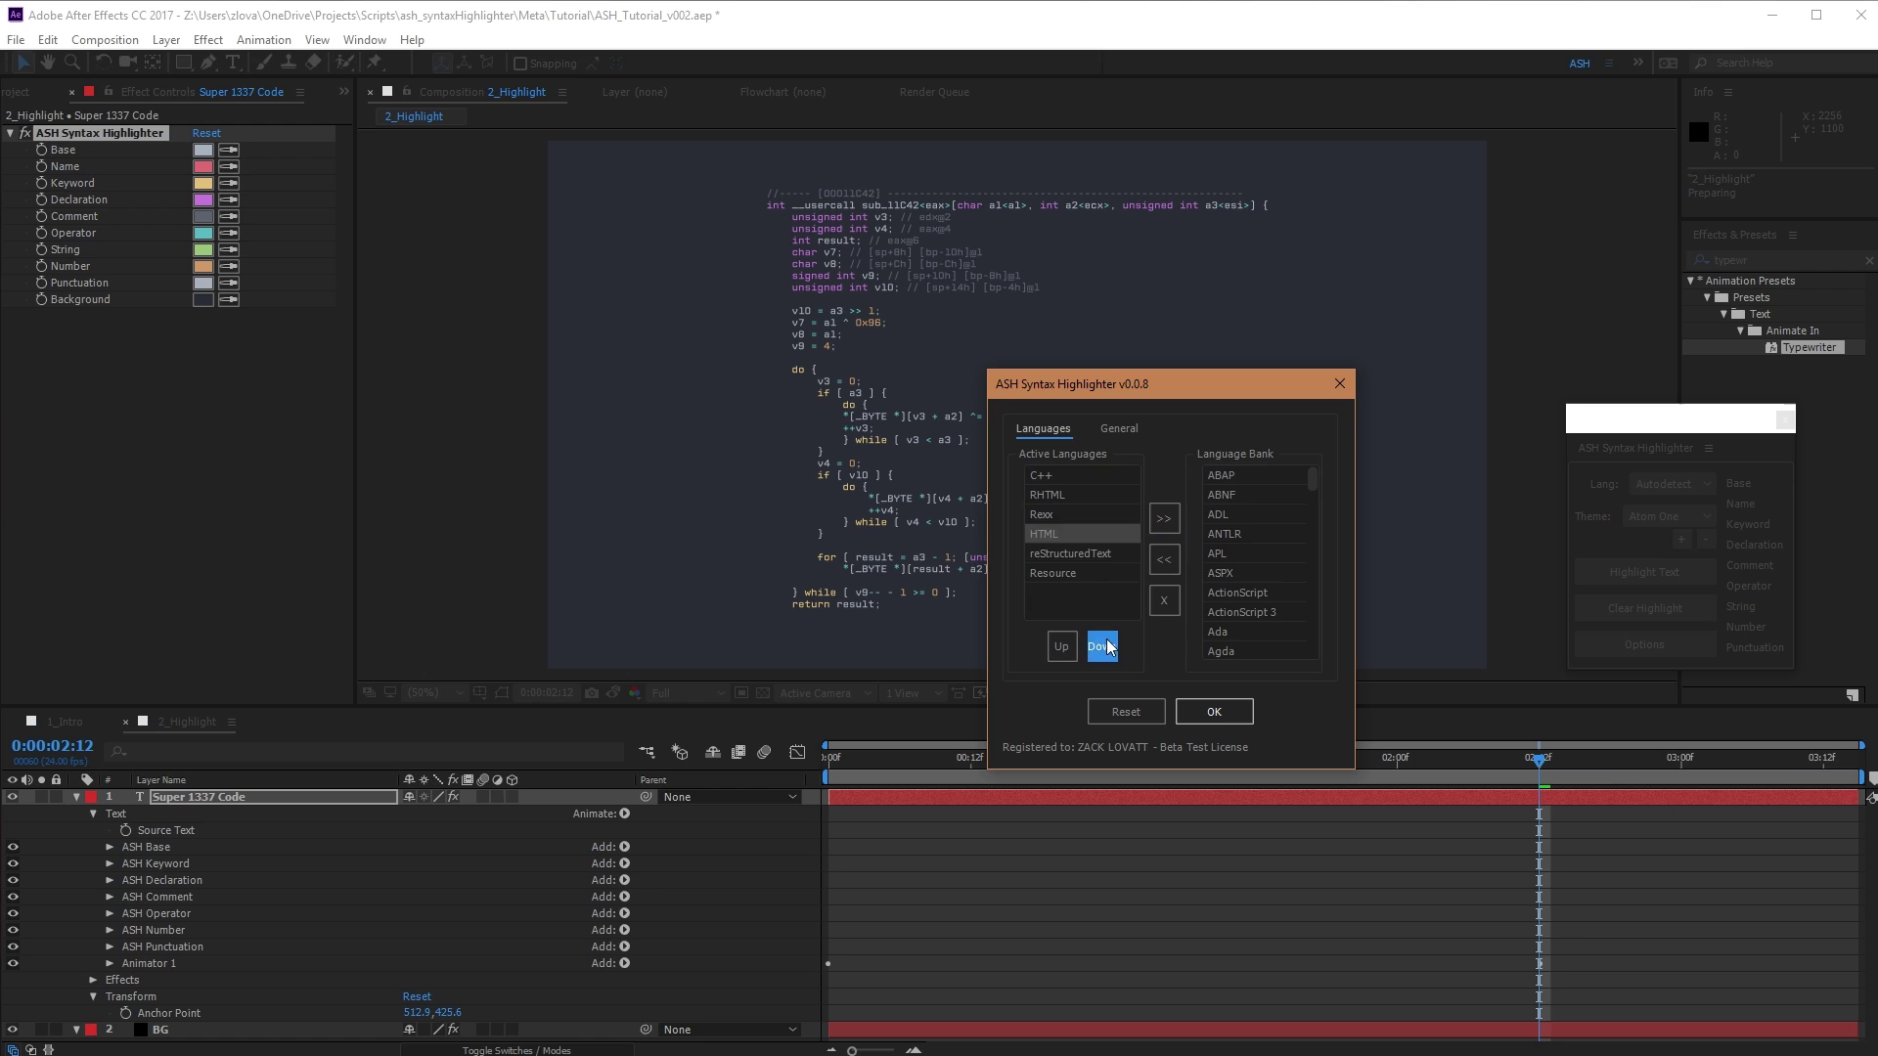
click(1102, 647)
click(1102, 646)
click(1063, 648)
click(1062, 648)
click(1165, 606)
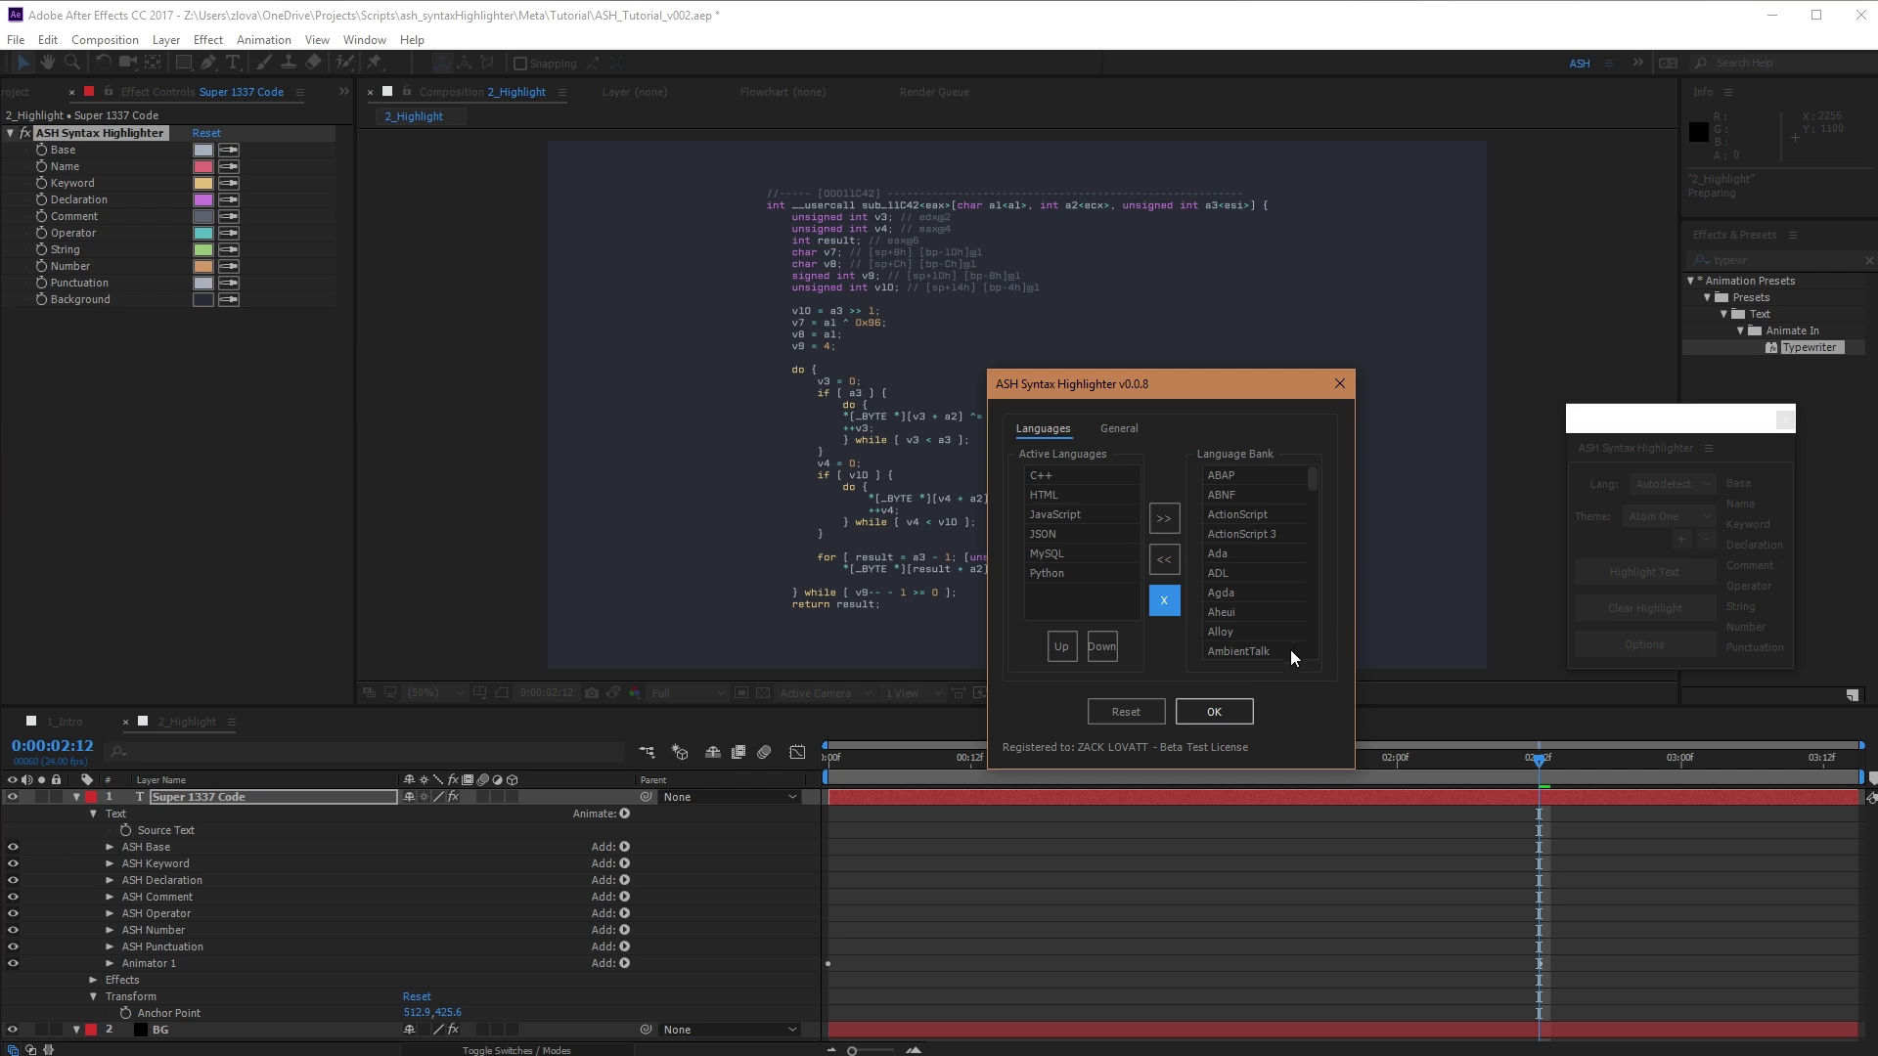
click(1125, 429)
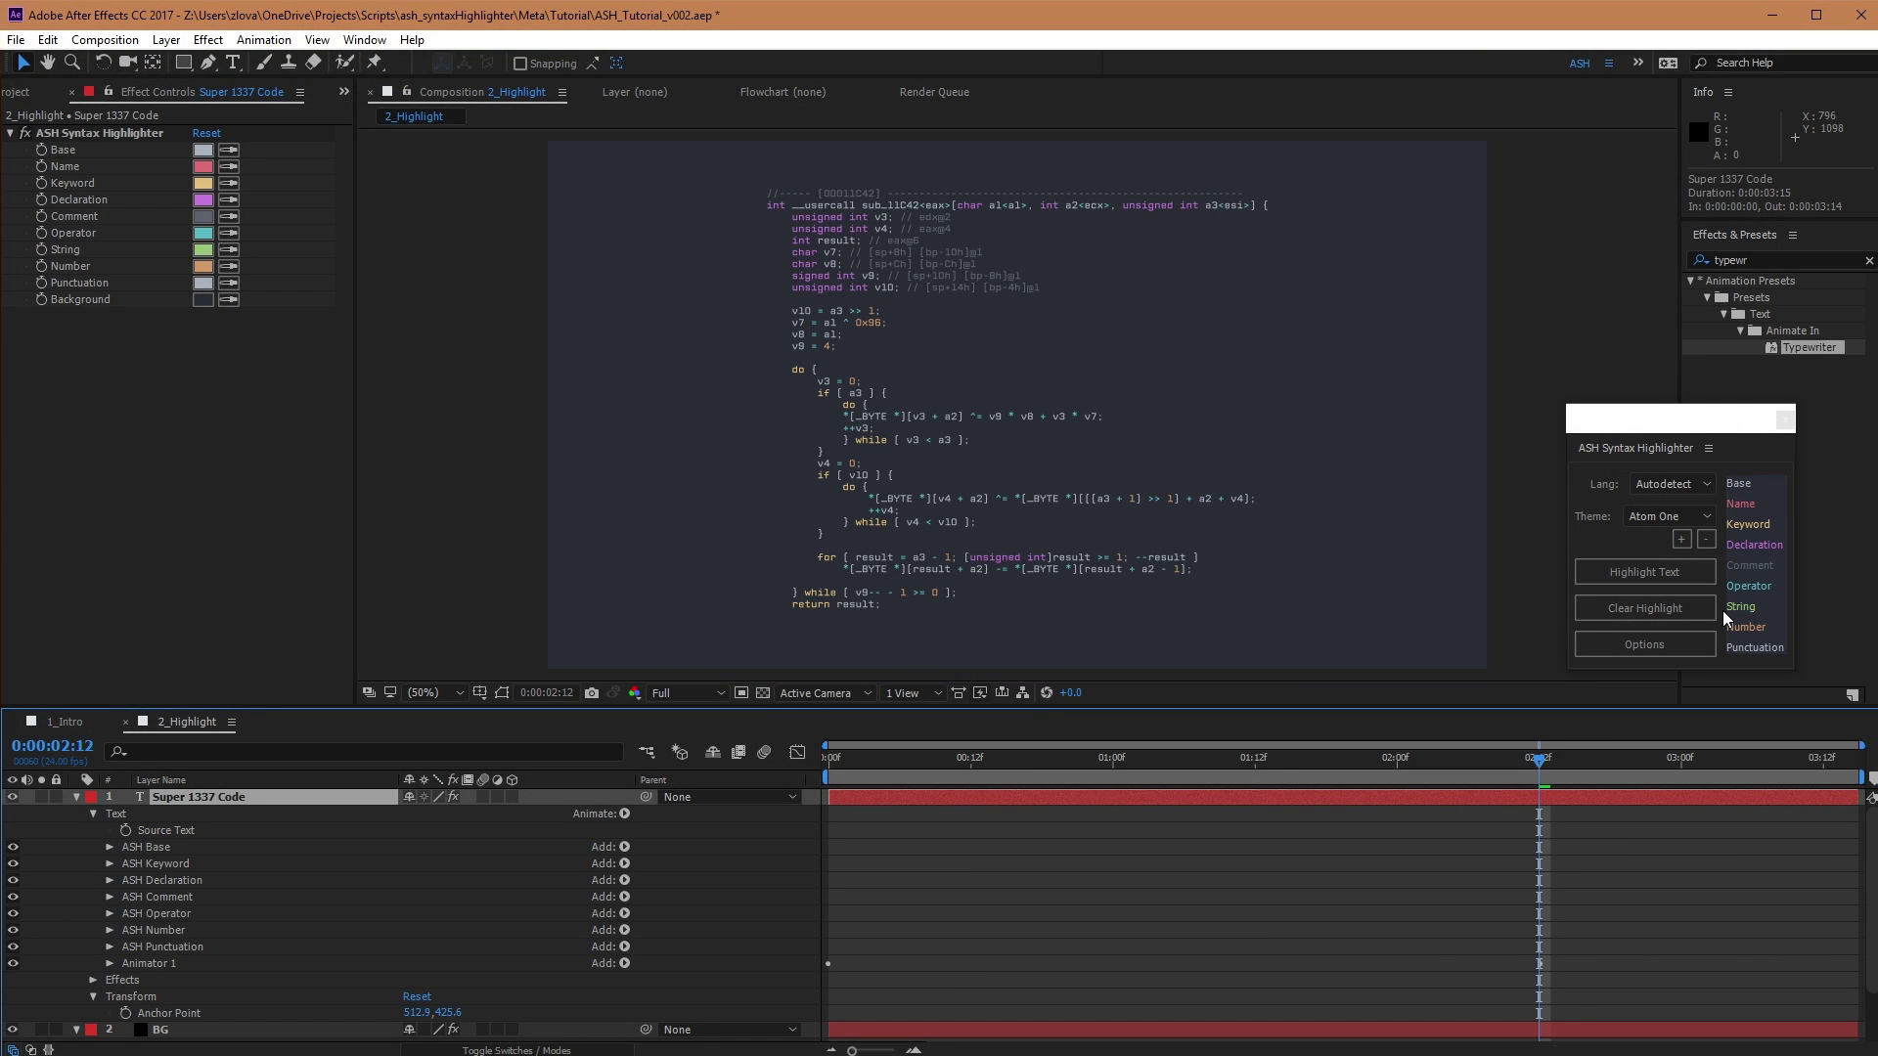
Clear the ASH syntax highlighting so the code turns plain white, then select Animator 1 to check the typewriter
click(1709, 611)
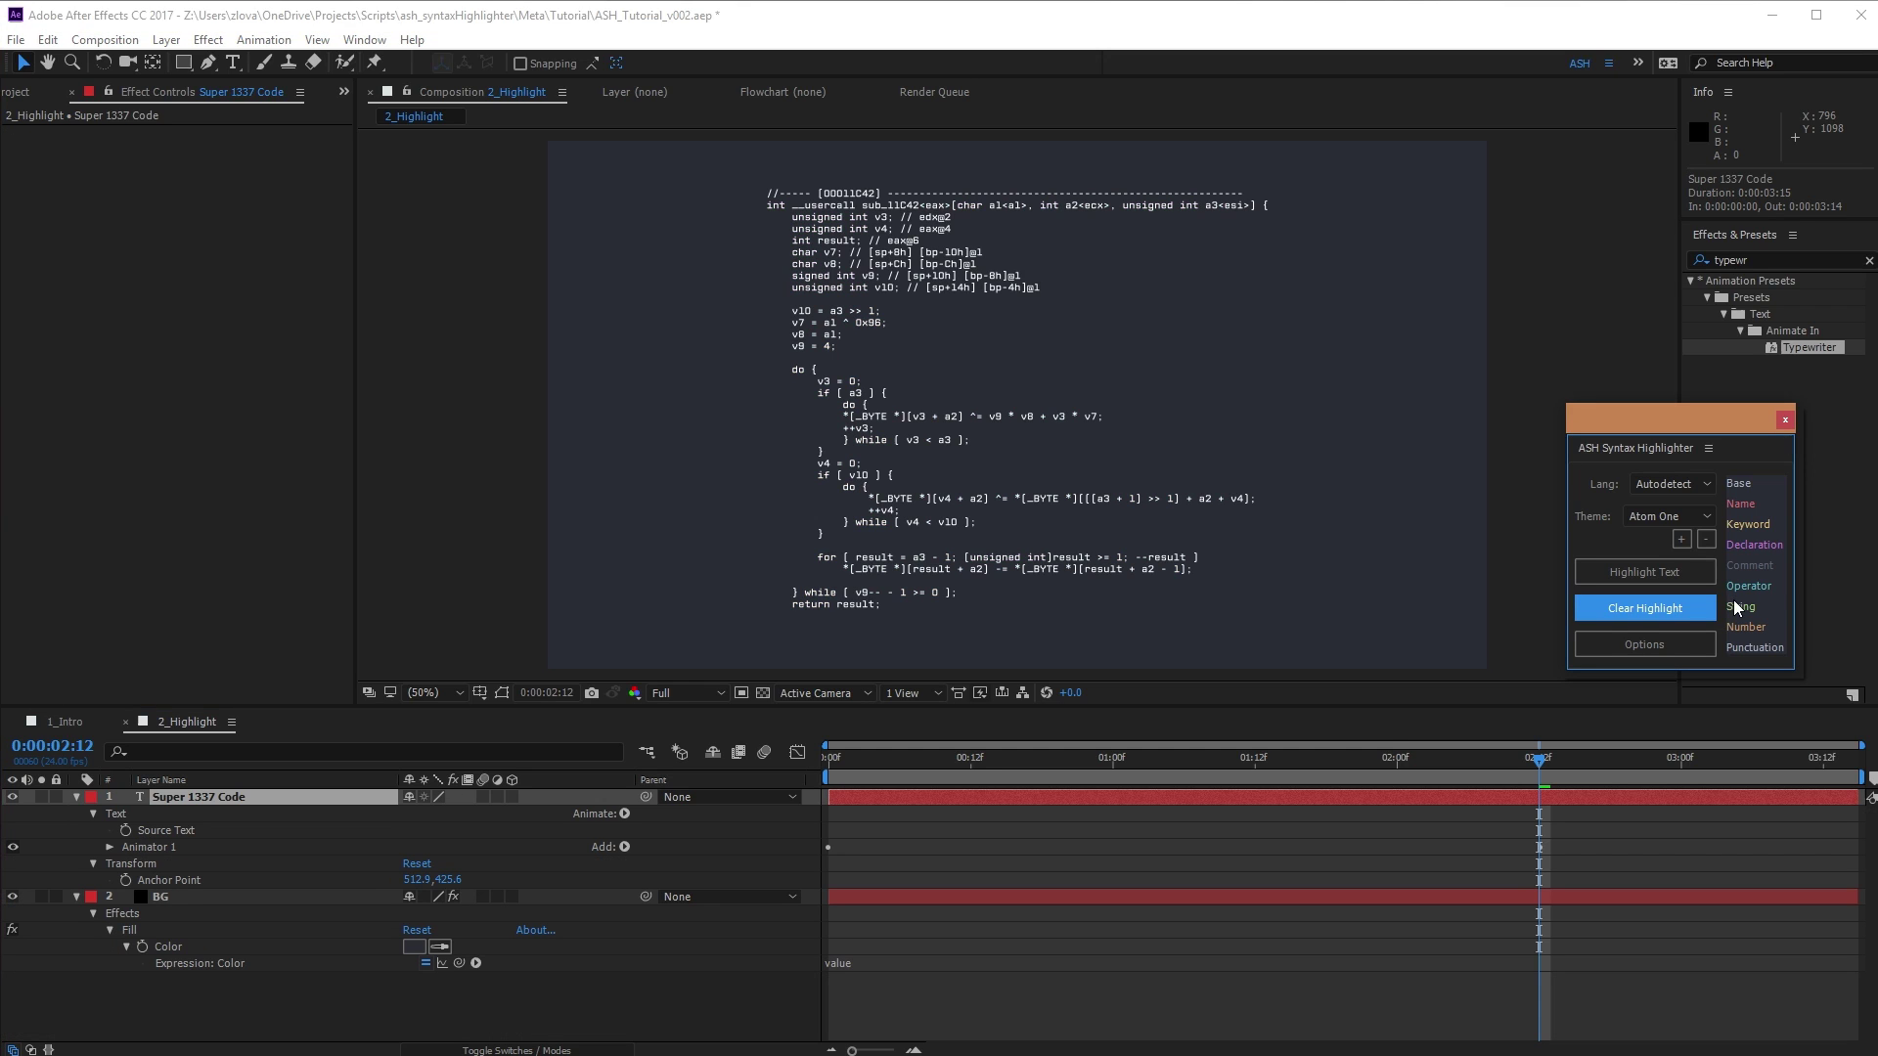
click(192, 848)
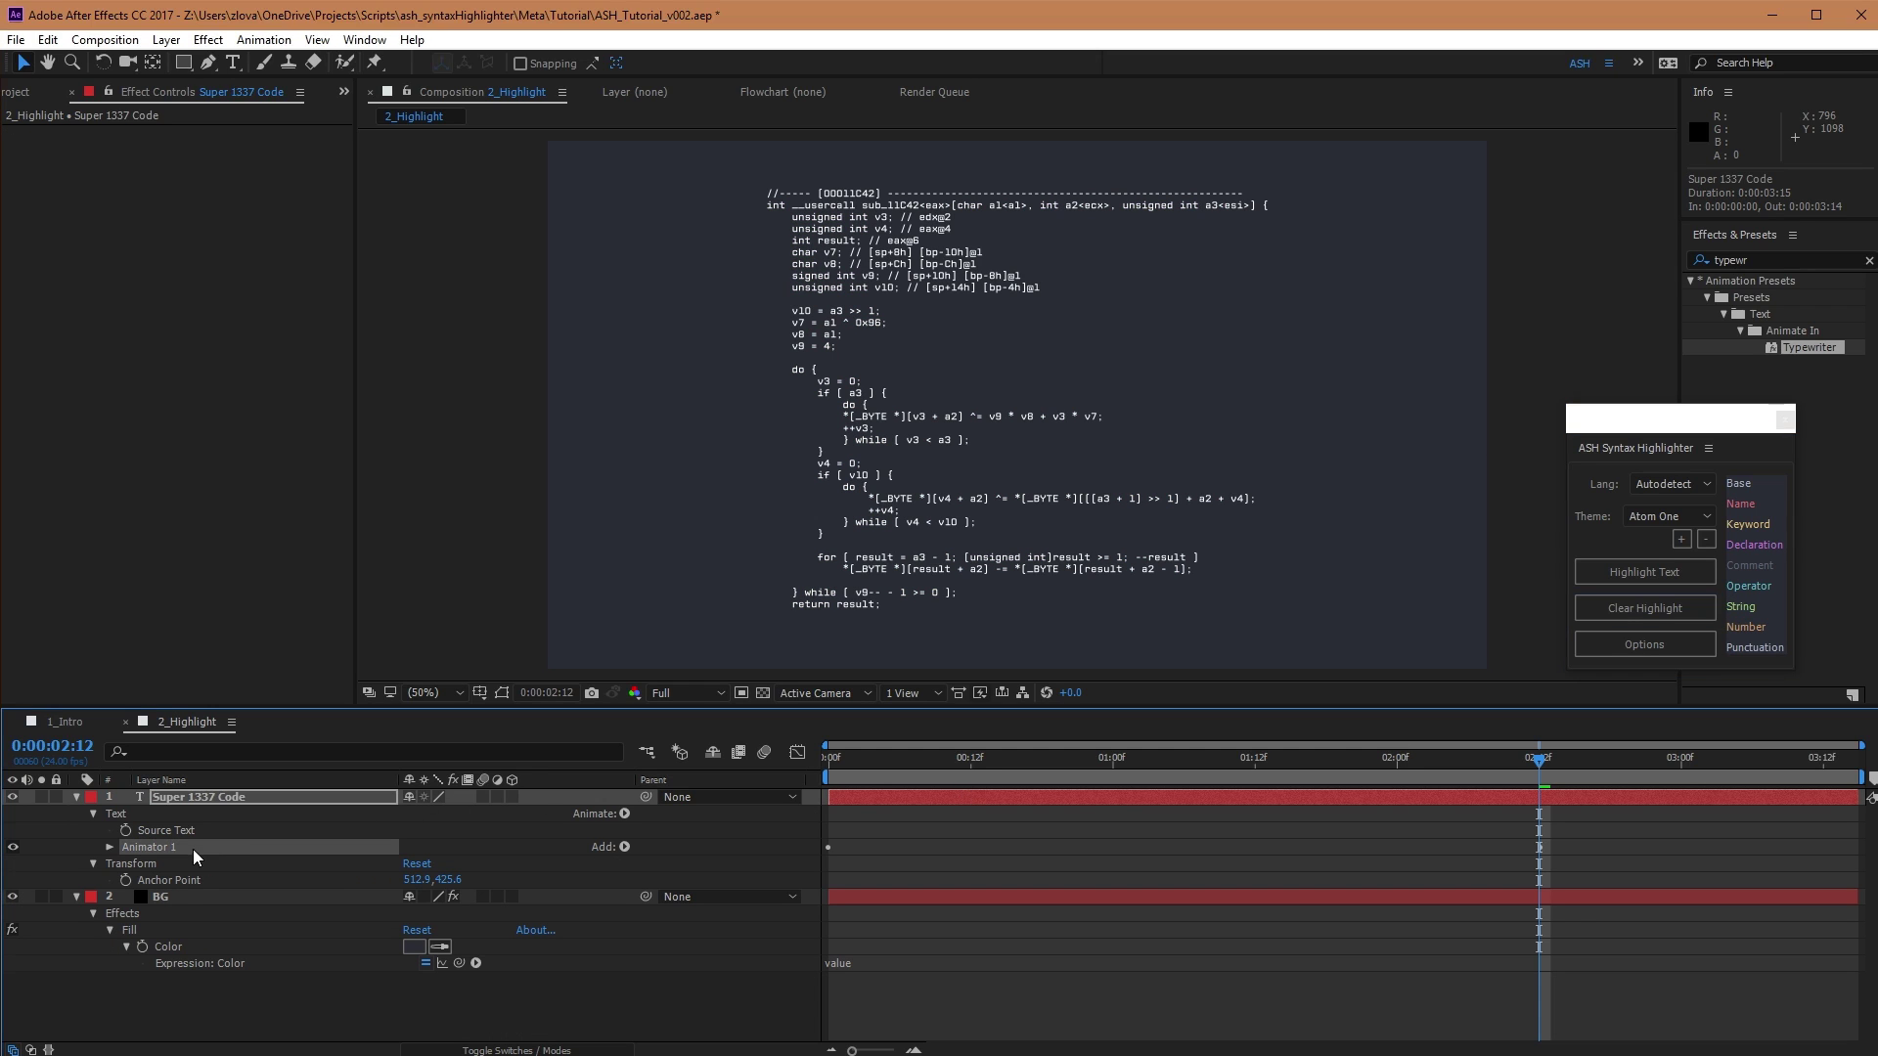